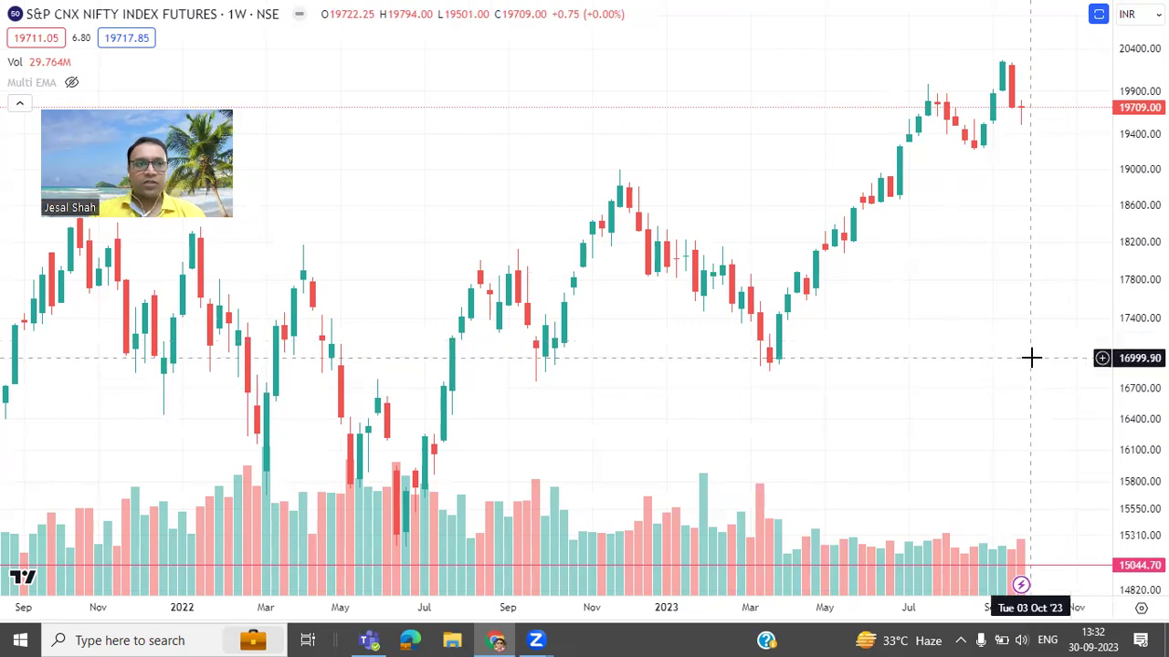
- Switch the Nifty futures chart to the 1-day interval and examine the recent daily candles
scroll(1028, 358, up, 4)
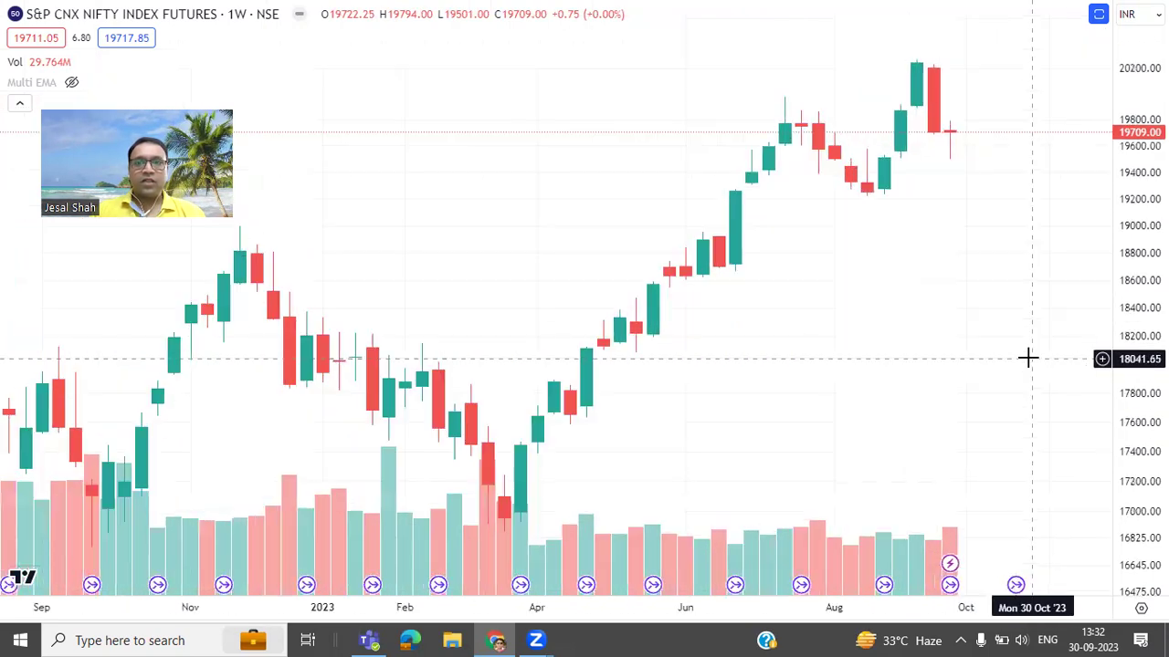
scroll(1028, 358, down, 2)
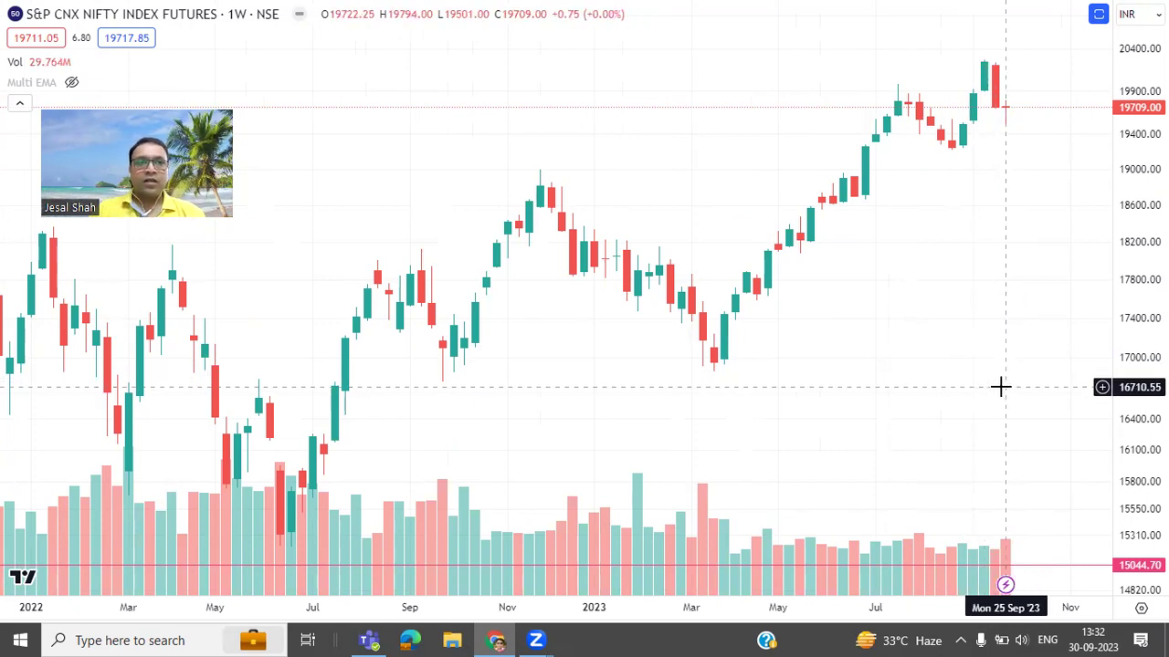
text(1D)
key(Return)
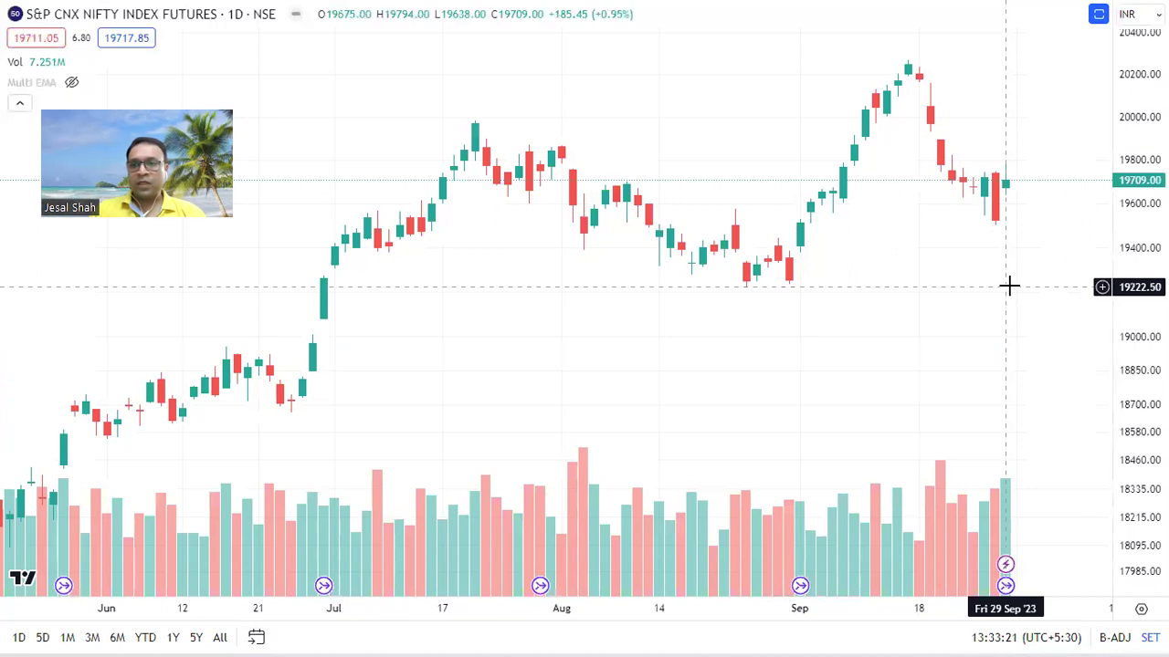
scroll(1023, 316, up, 5)
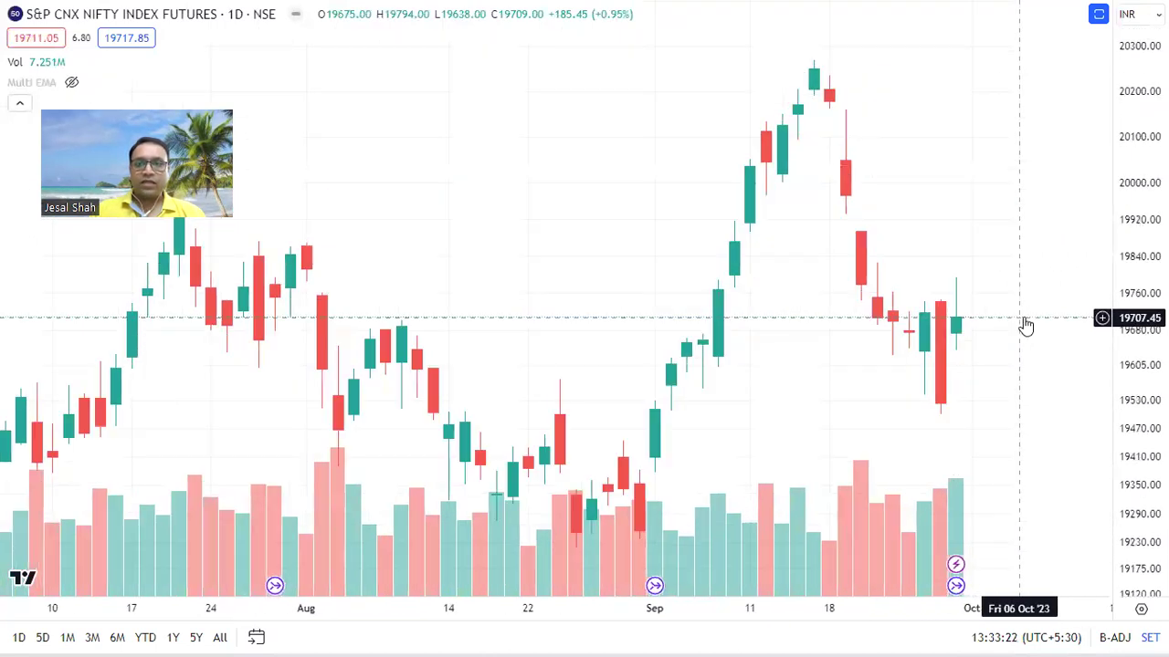
scroll(1021, 321, down, 5)
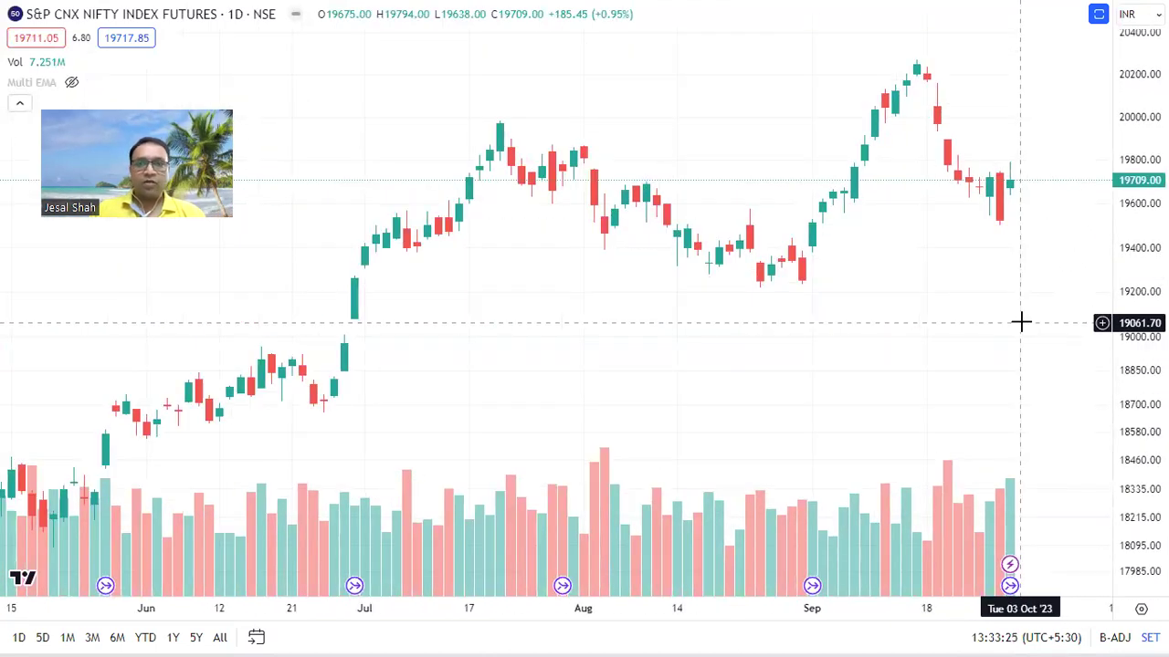
- Set the Nifty futures chart interval to 1 week
text(1)
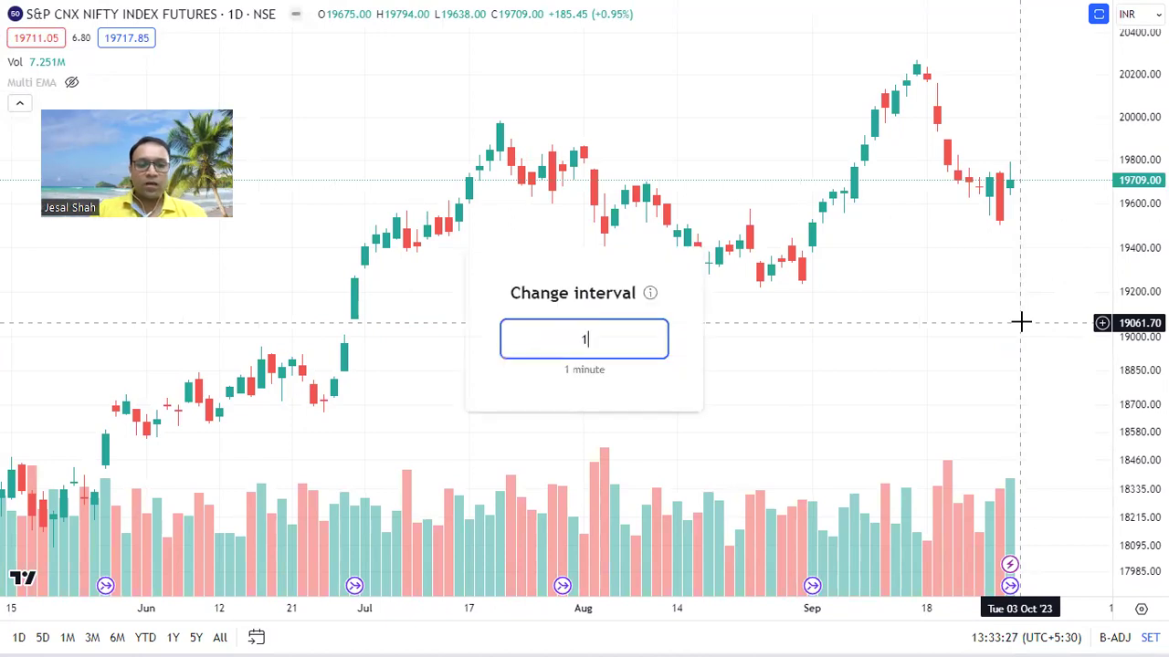
text(W)
key(Return)
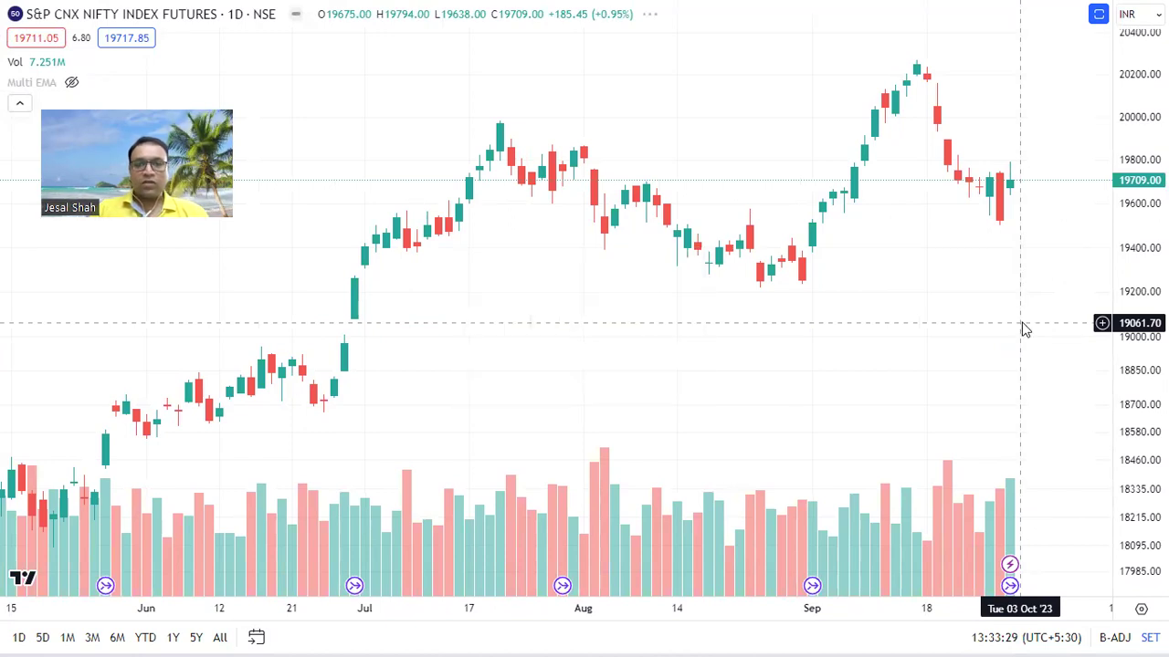
- Open the CNXPHARMA weekly chart from the Indexes watchlist and view it in full screen
key(Escape)
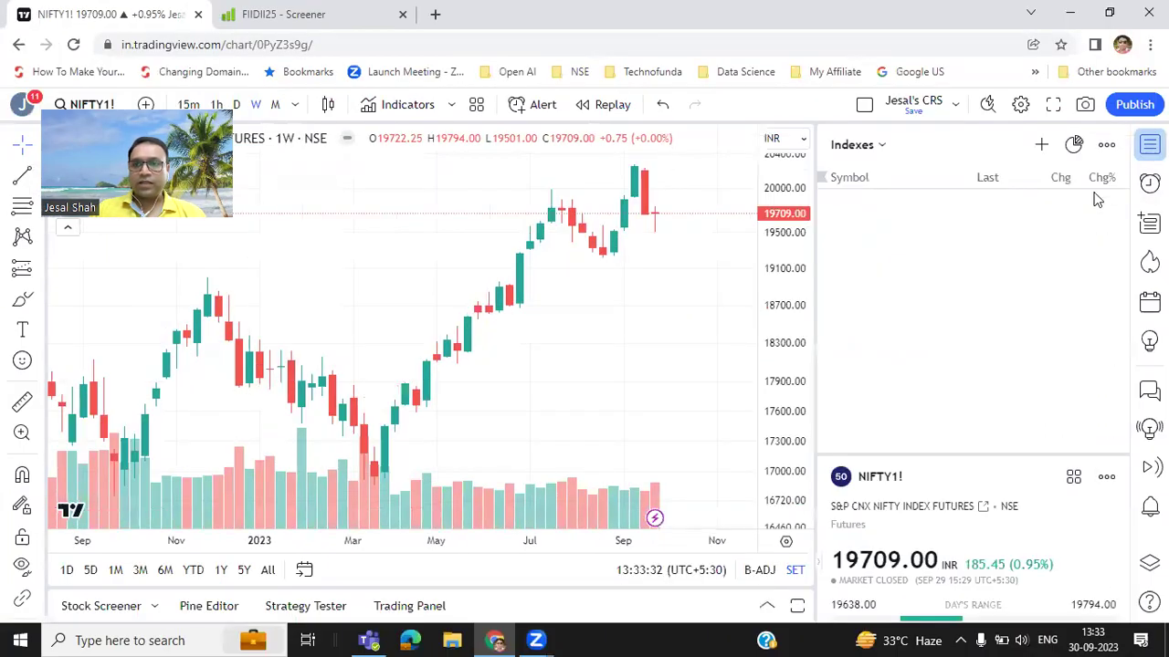
click(930, 235)
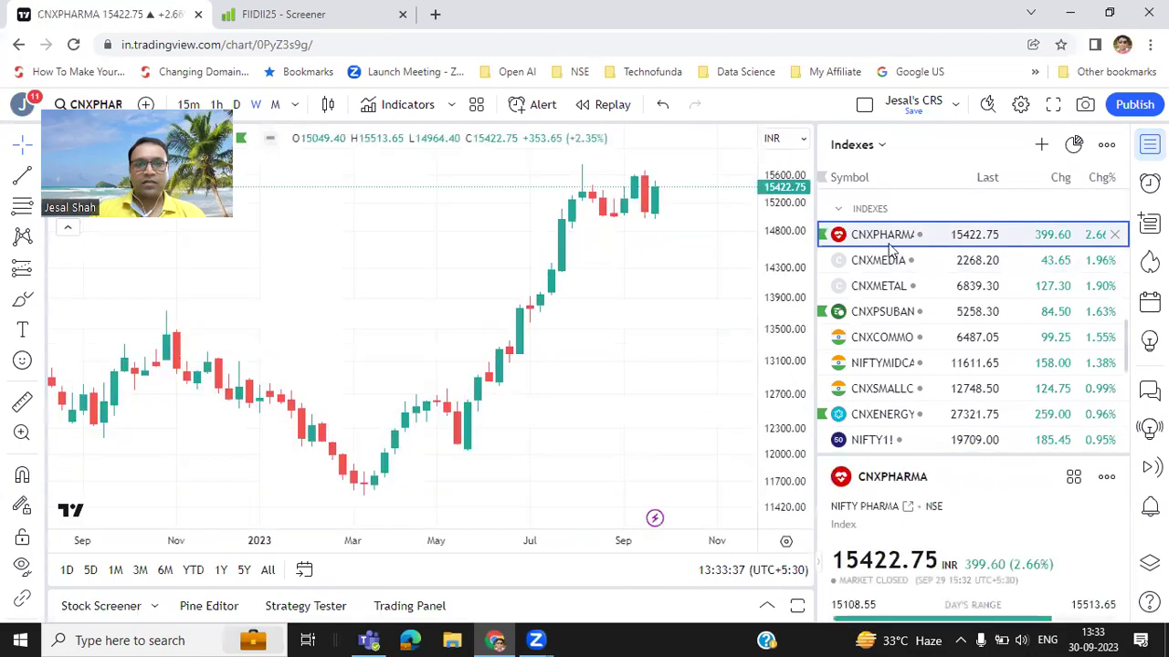
click(1053, 106)
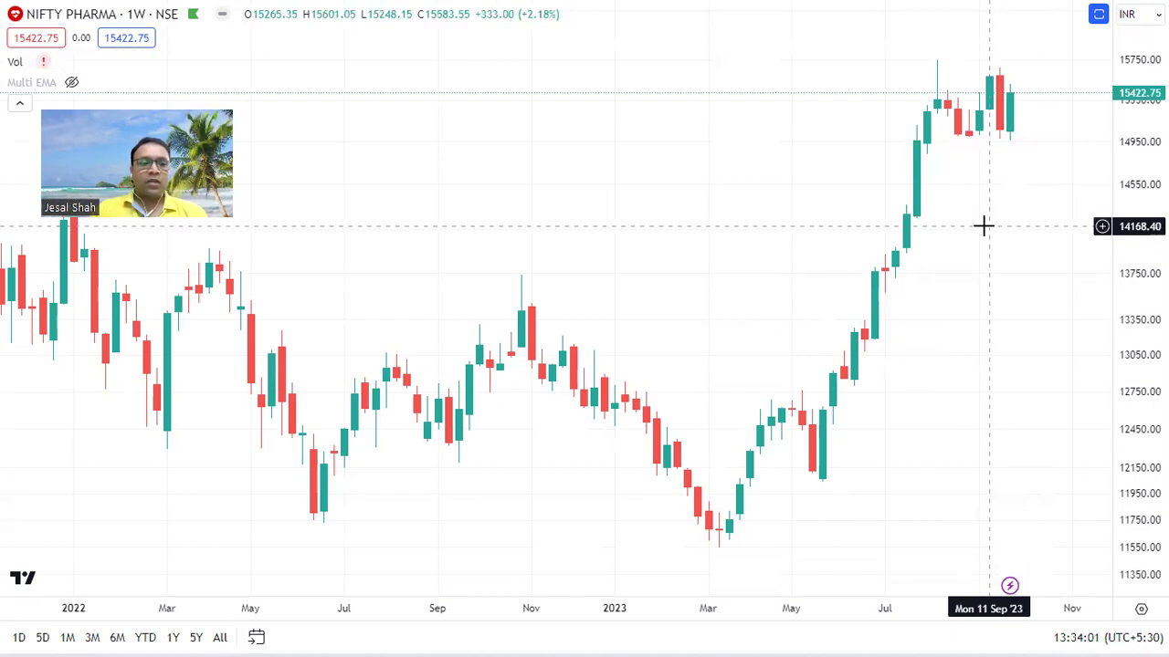
- Leave full screen, open the CNXPSUBANK weekly chart from the Indexes watchlist, and view it in full screen
key(Escape)
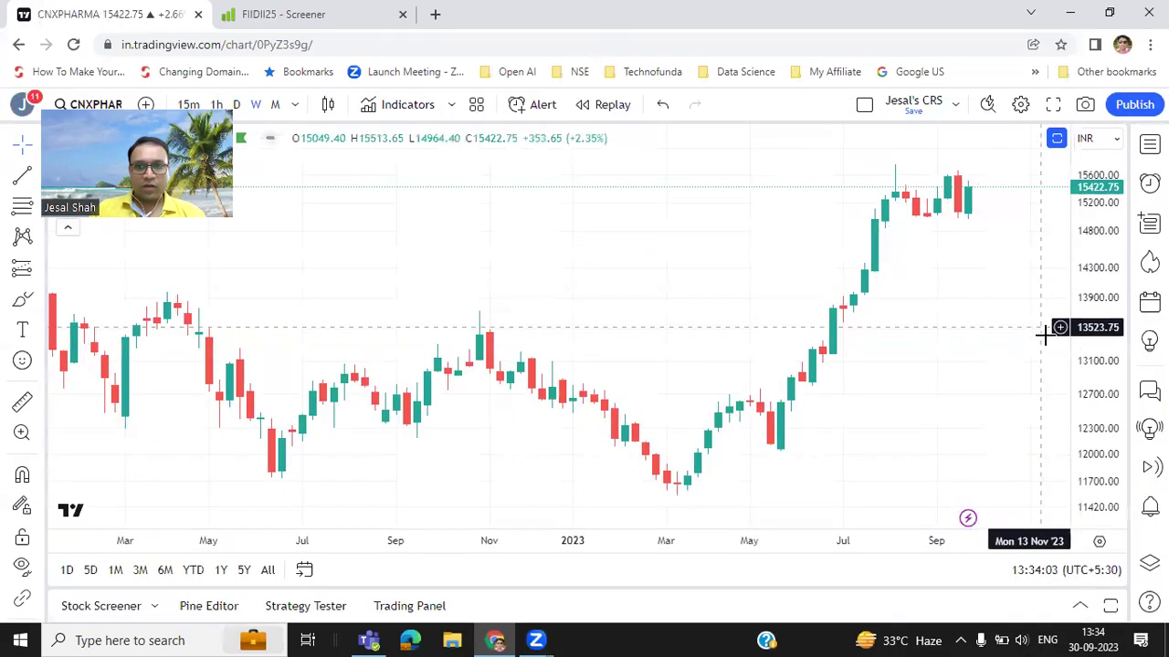
click(1149, 144)
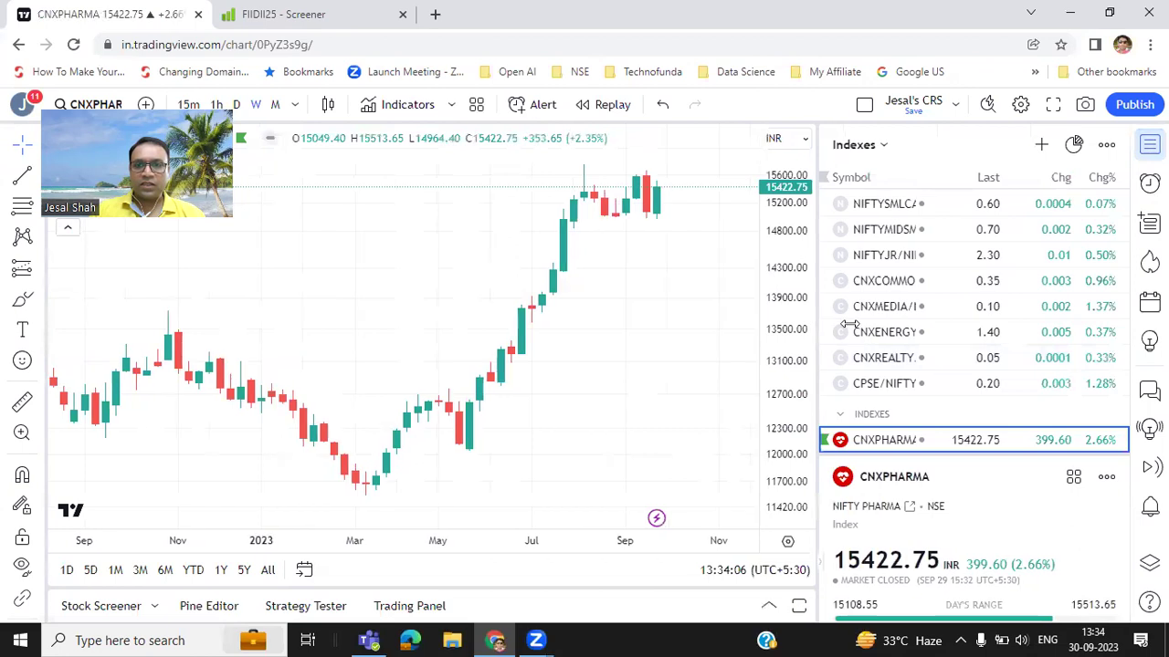
drag(815, 318, 851, 318)
scroll(982, 321, down, 3)
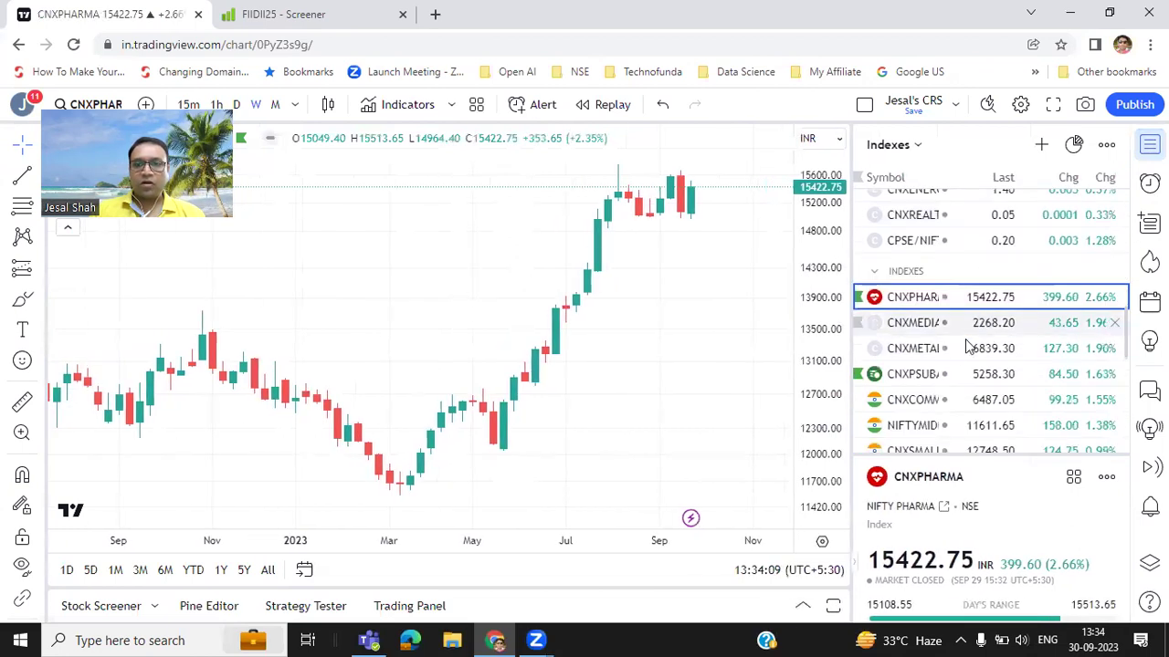
click(950, 381)
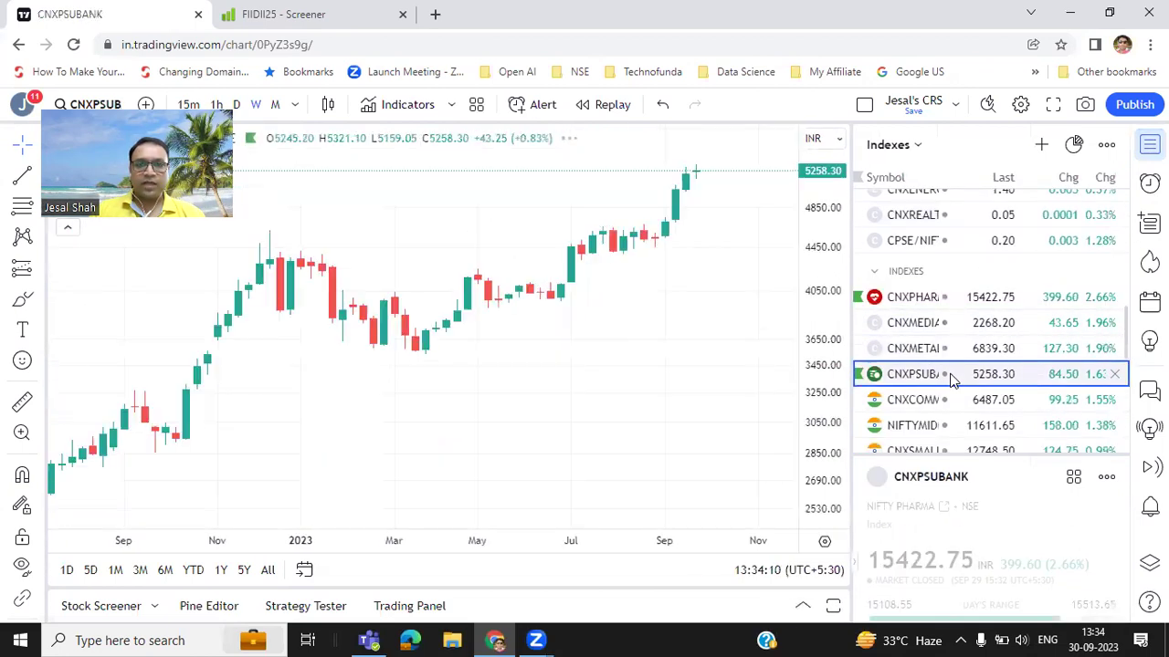
click(1052, 105)
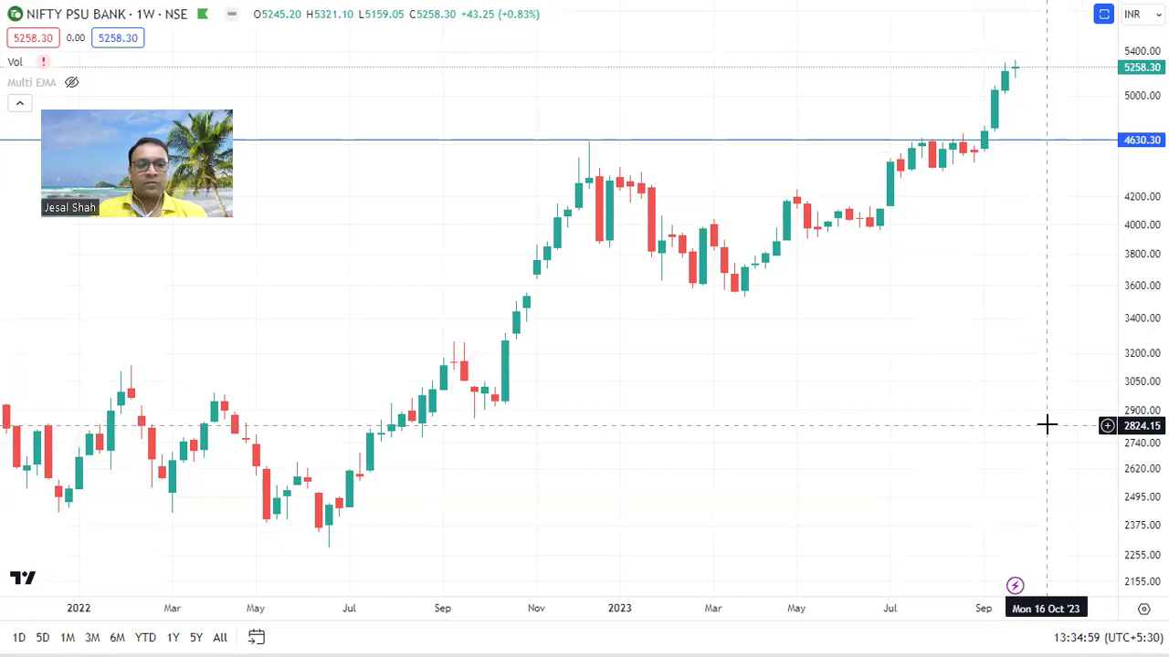
- Leave full screen, open the CNXENERGY weekly chart from the Indexes watchlist, and examine the candles around the marked rectangle
key(Escape)
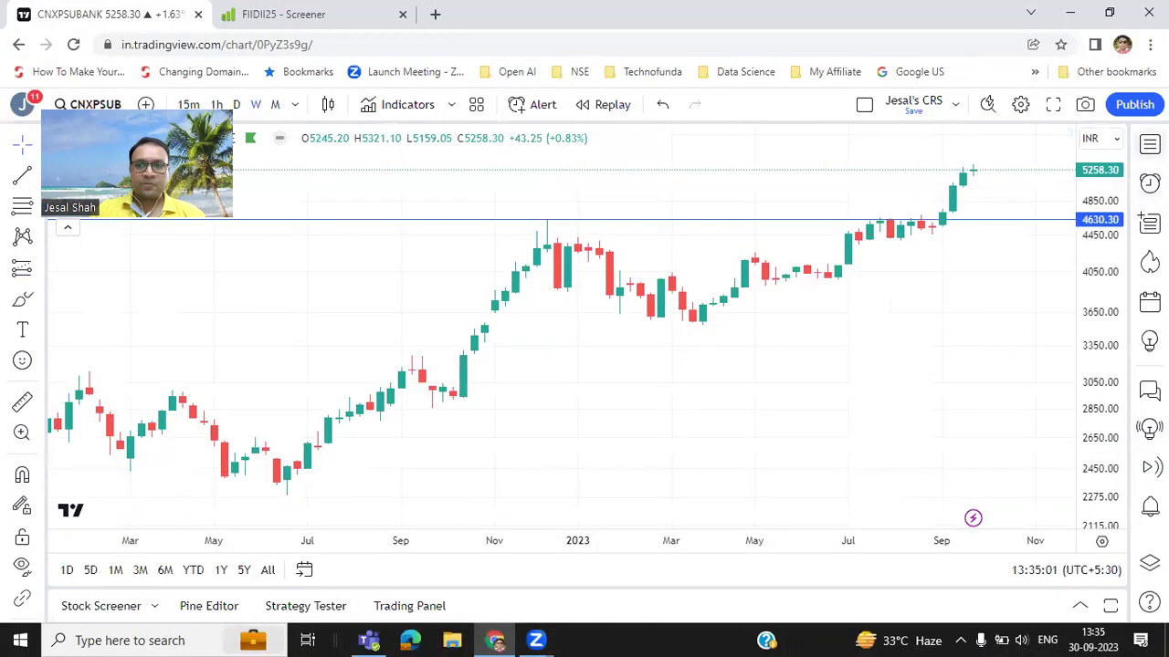
click(1149, 144)
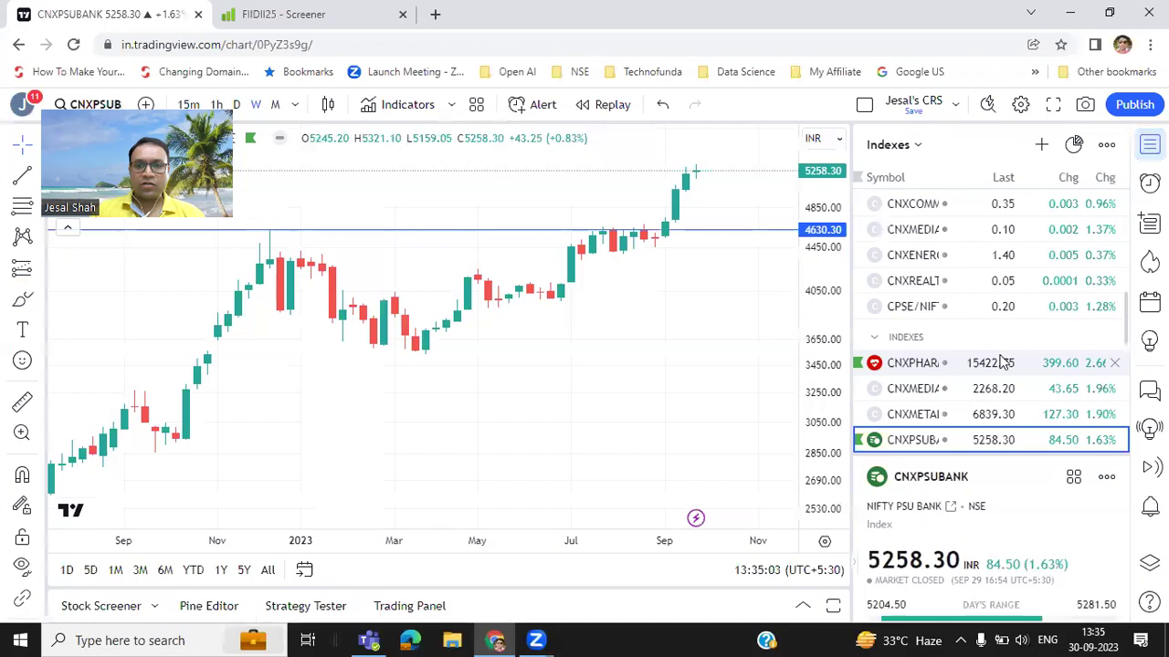
scroll(1002, 363, down, 2)
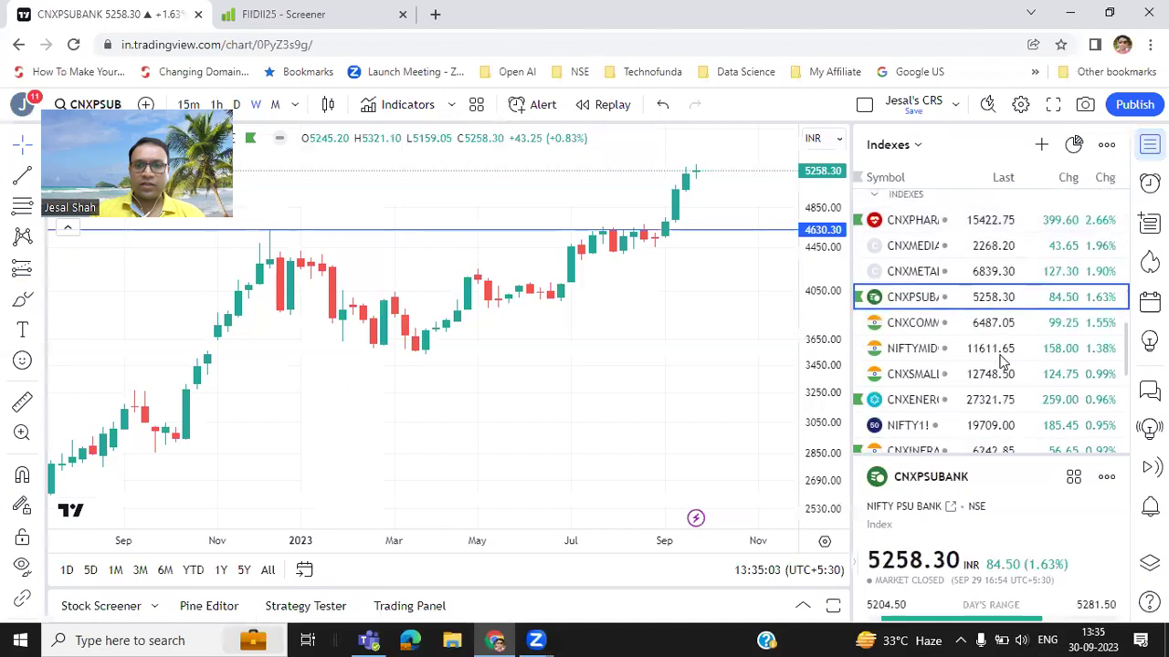
click(950, 402)
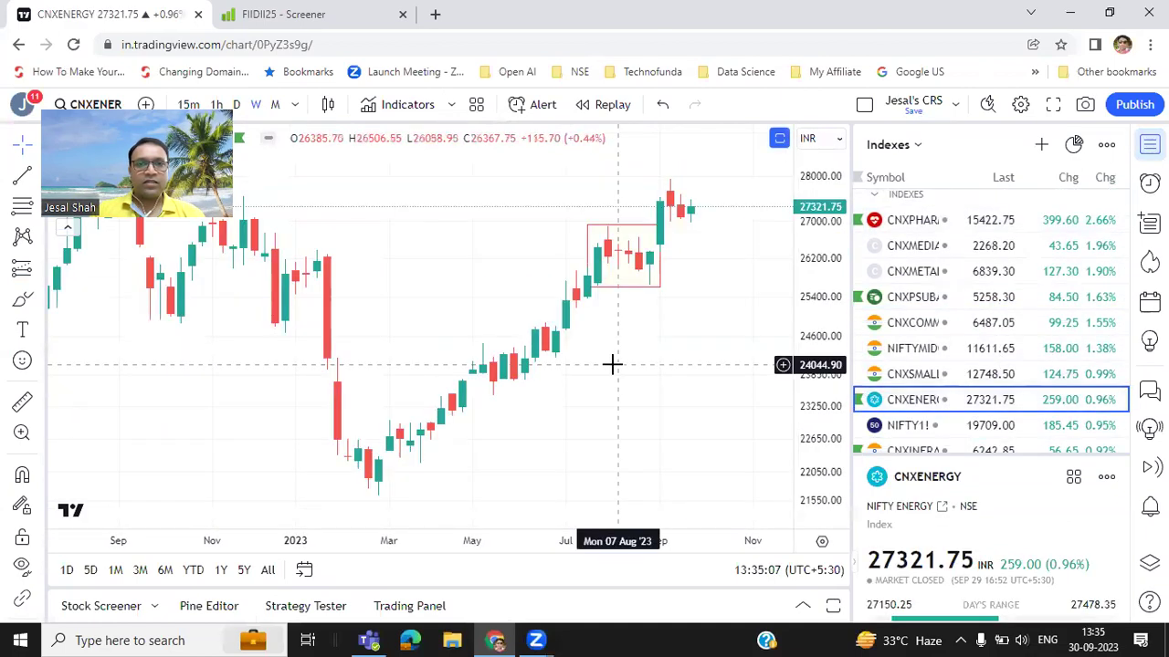
scroll(612, 363, up, 1)
scroll(600, 365, down, 3)
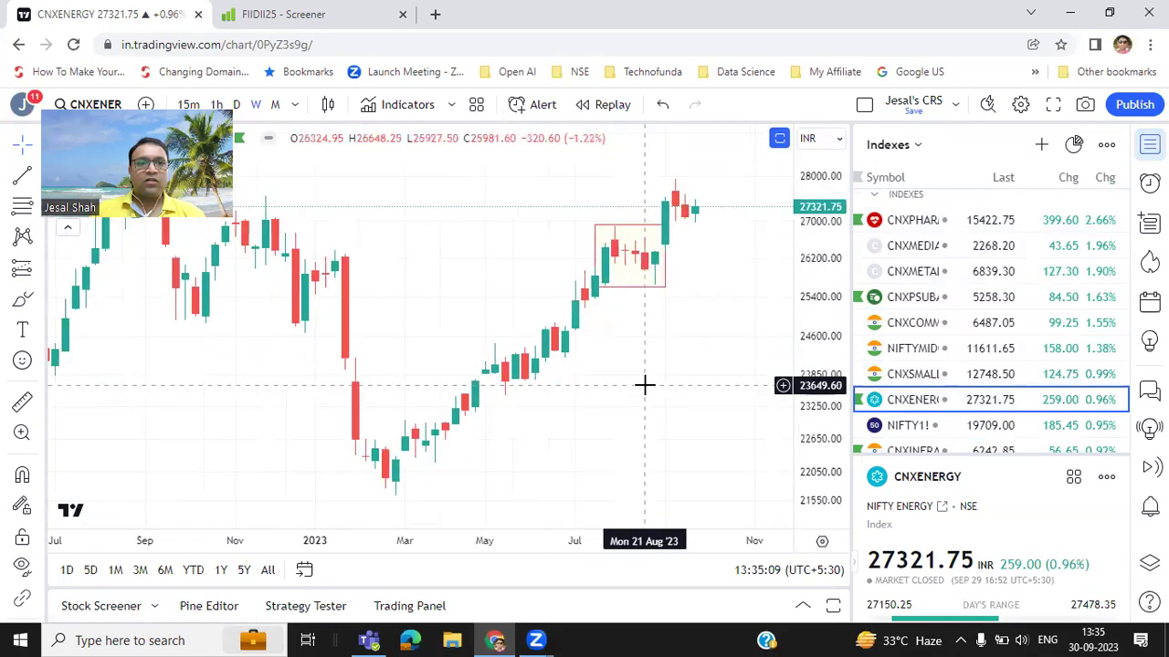
scroll(645, 385, up, 2)
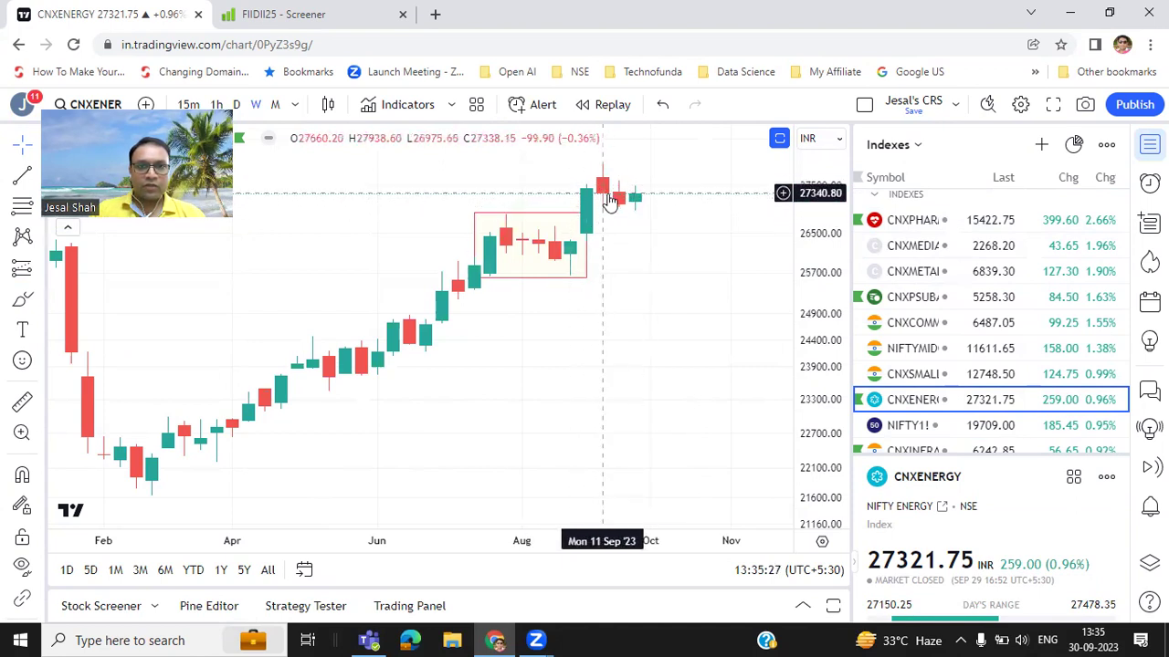
- Extend the later edge of the consolidation rectangle on the CNXENERGY chart to the 11 Sep '23 candle
click(573, 214)
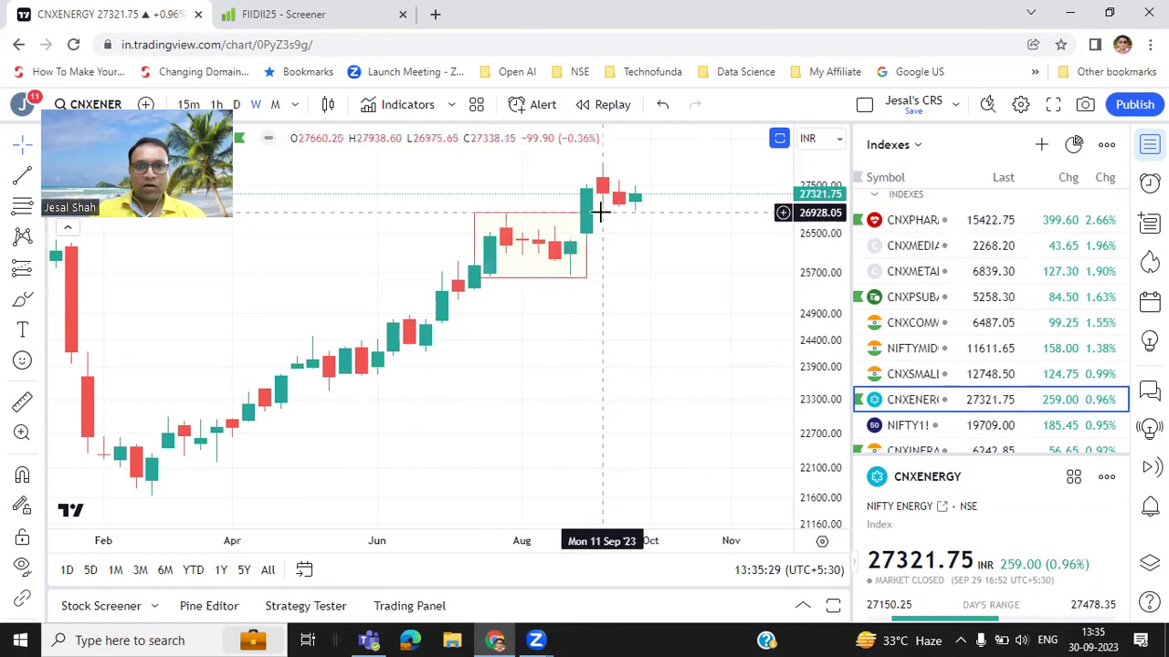
drag(588, 239, 666, 238)
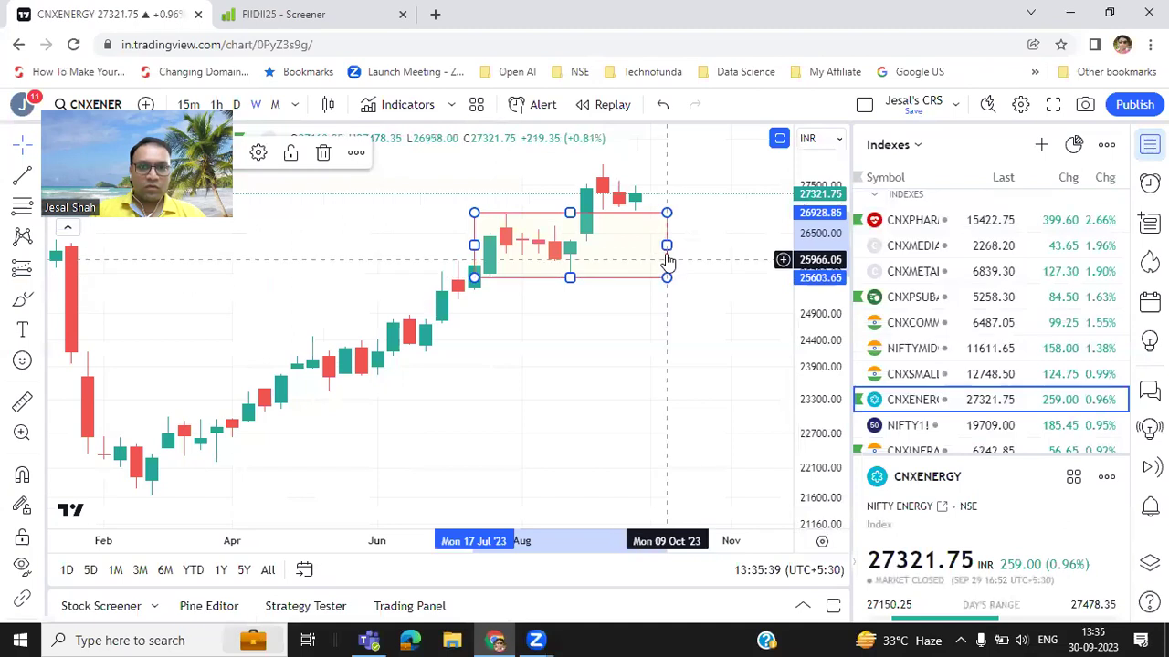
drag(666, 245, 601, 243)
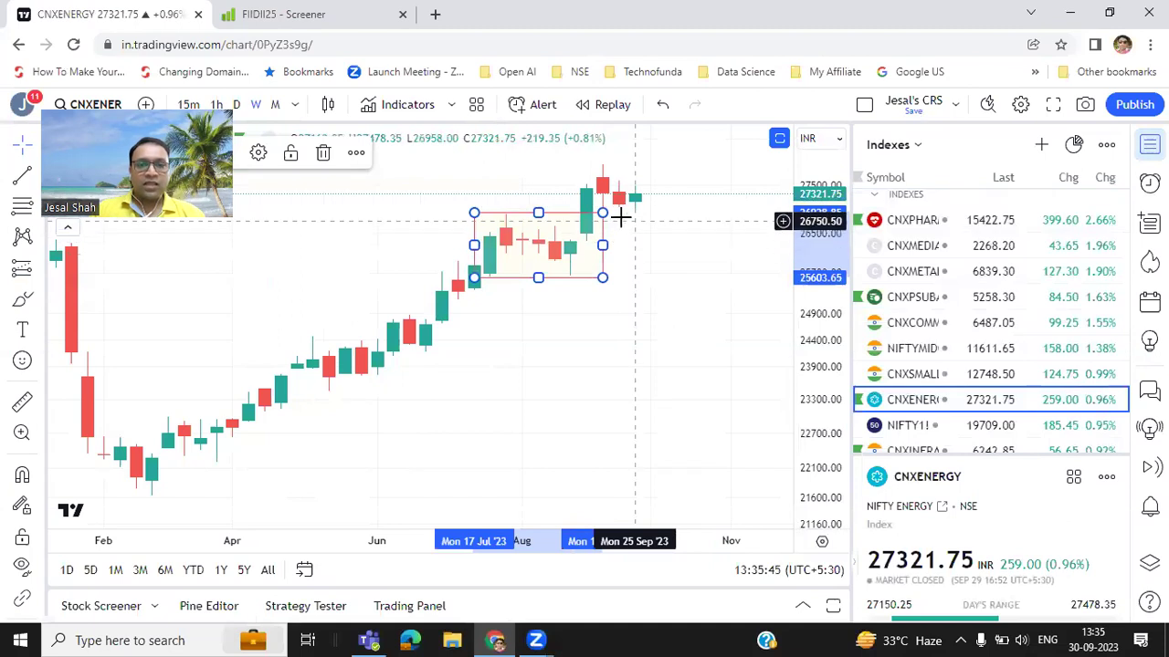
click(687, 239)
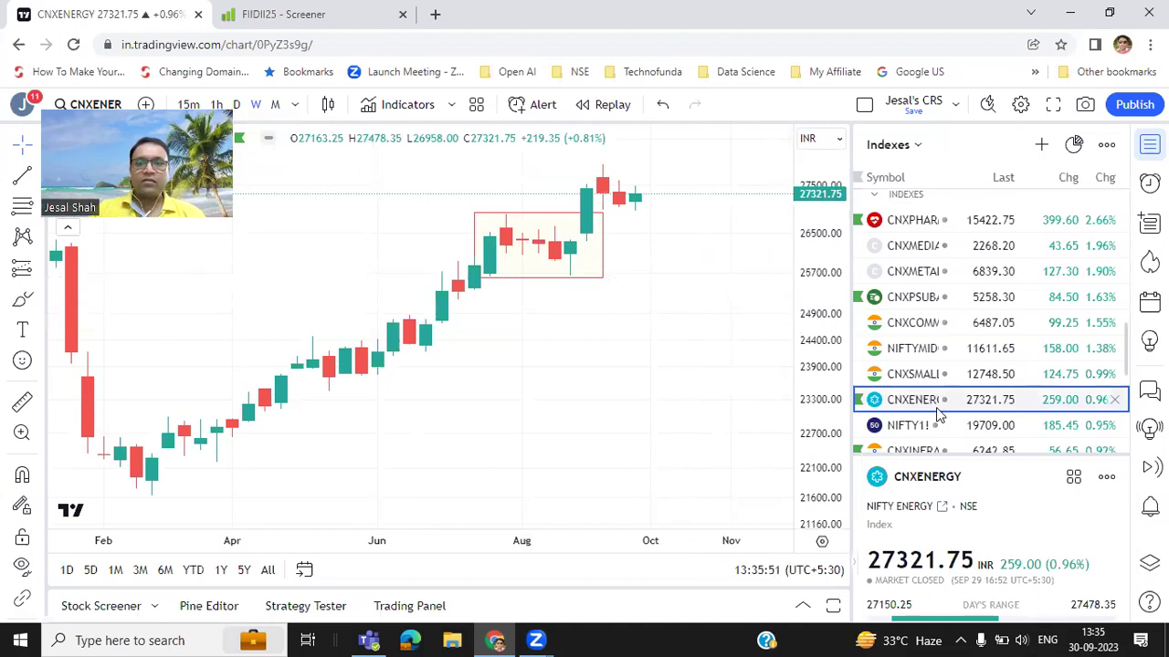
- Open the CNXINFRA chart from the watchlist and add a horizontal line at about 6123.20, on the late-July swing high
scroll(938, 415, down, 6)
scroll(941, 365, up, 3)
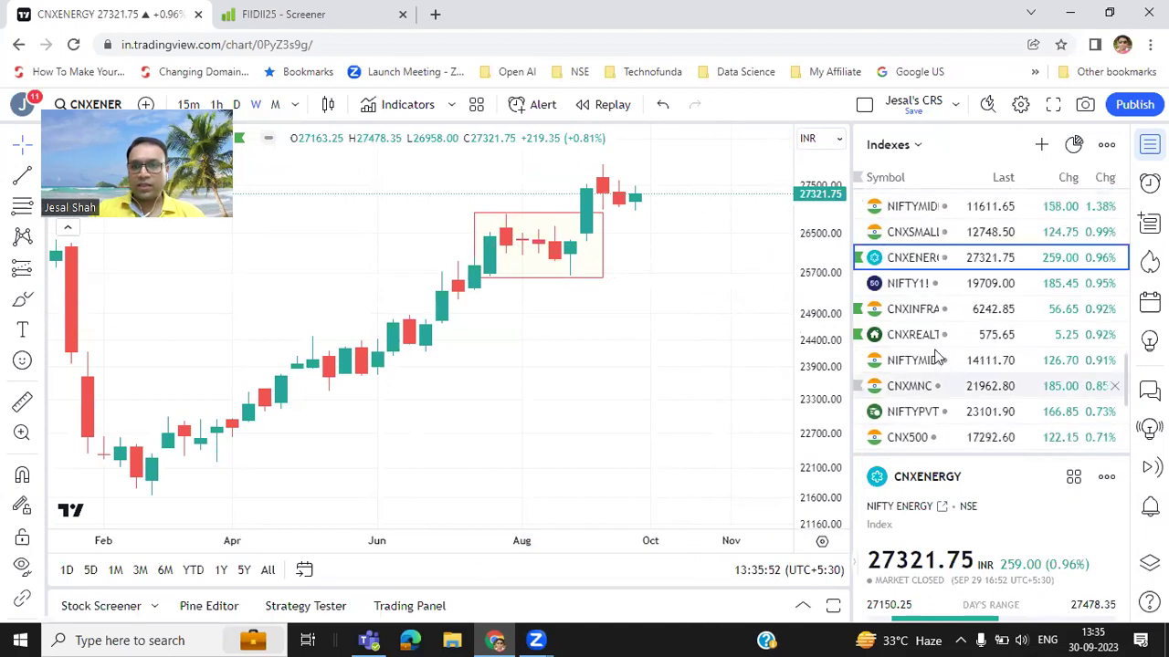
click(913, 308)
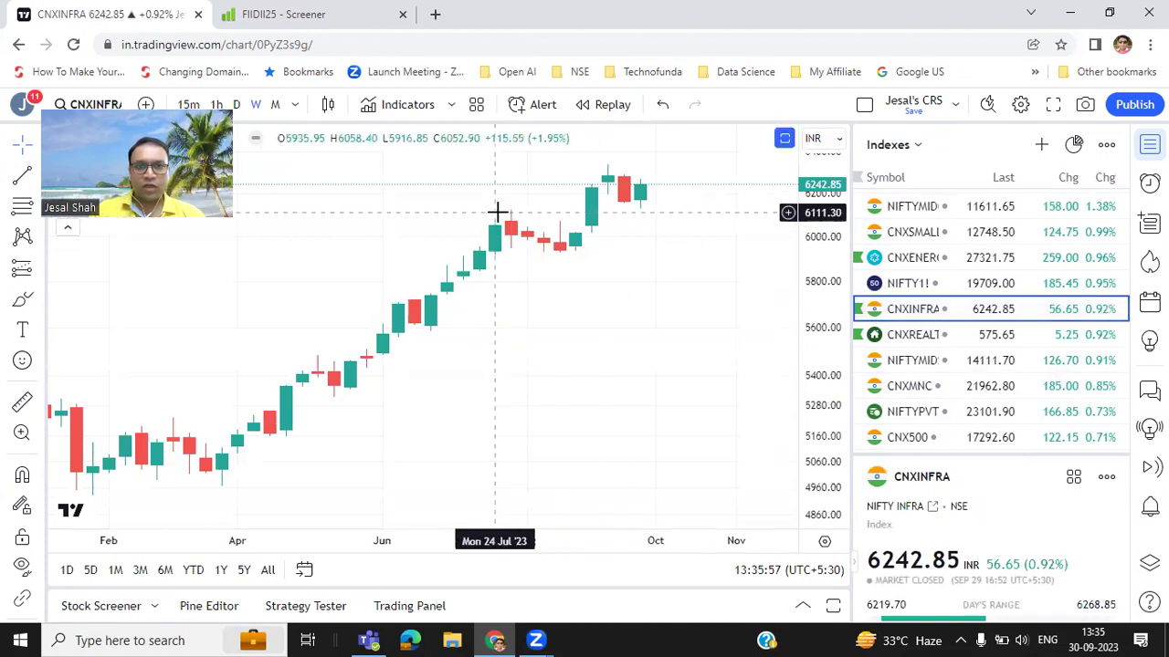
key(alt+h)
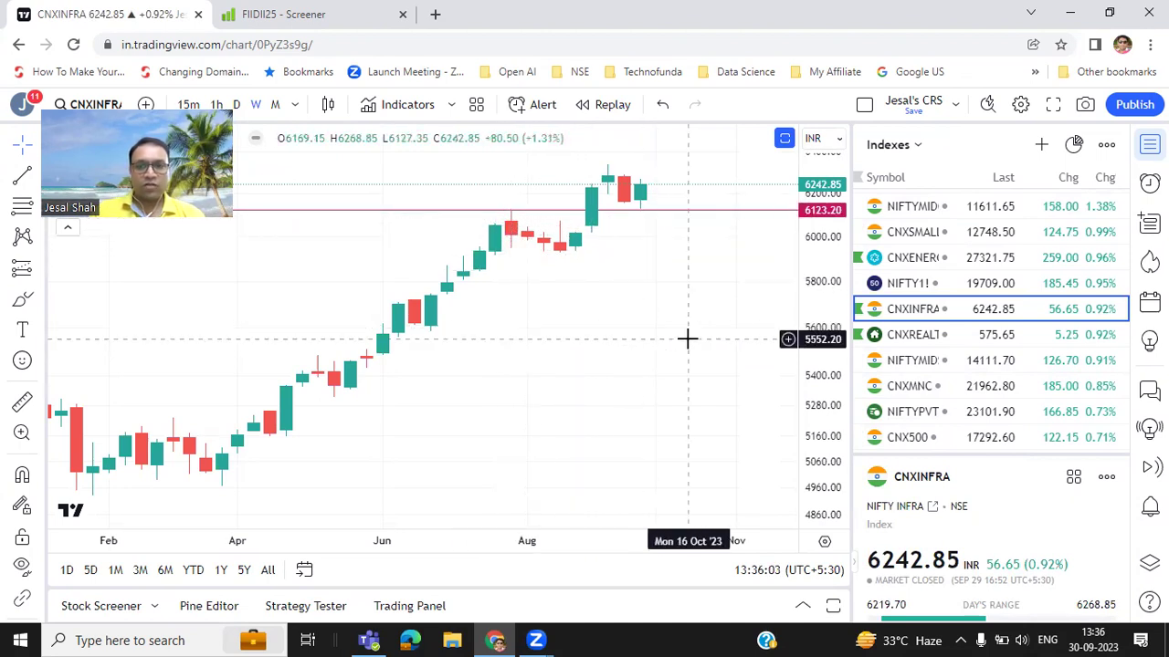
- Open the CNXREALTY chart from the watchlist and examine its weekly uptrend and recent candles
click(944, 338)
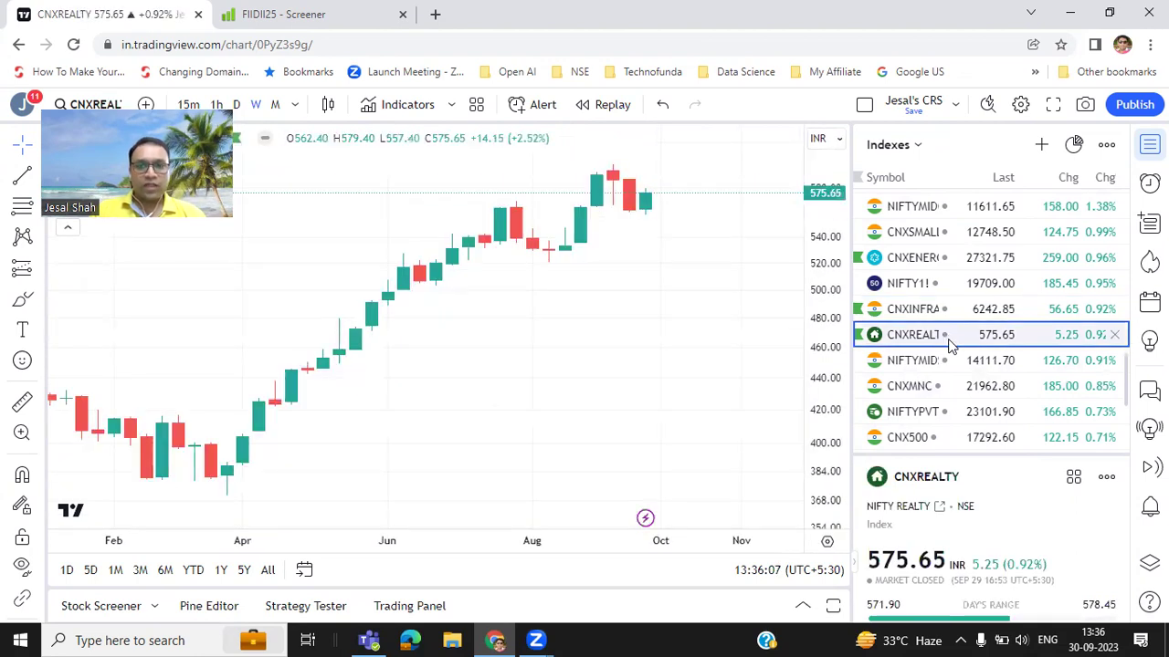
scroll(647, 326, down, 2)
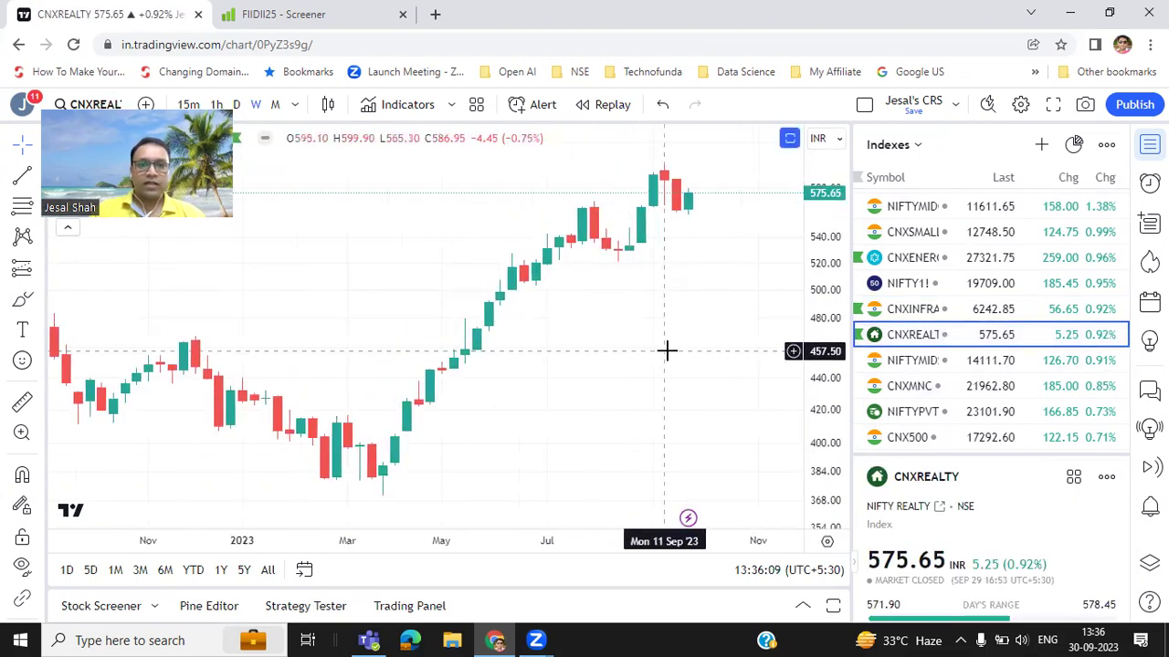
scroll(668, 347, up, 3)
scroll(647, 338, down, 3)
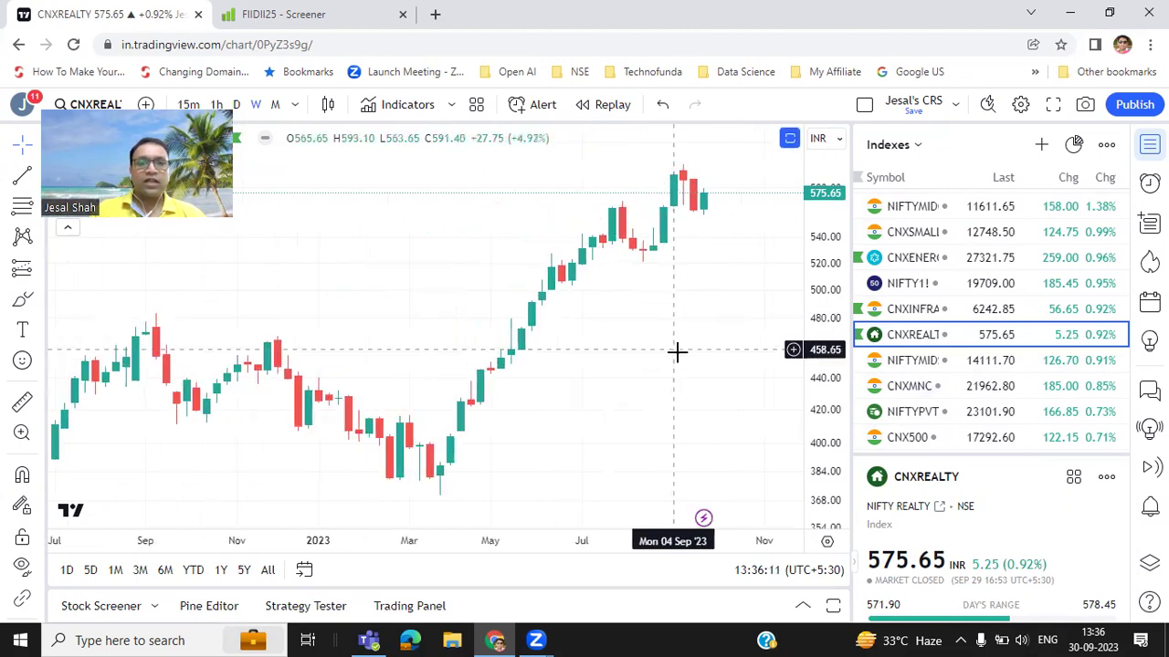
scroll(700, 361, up, 1)
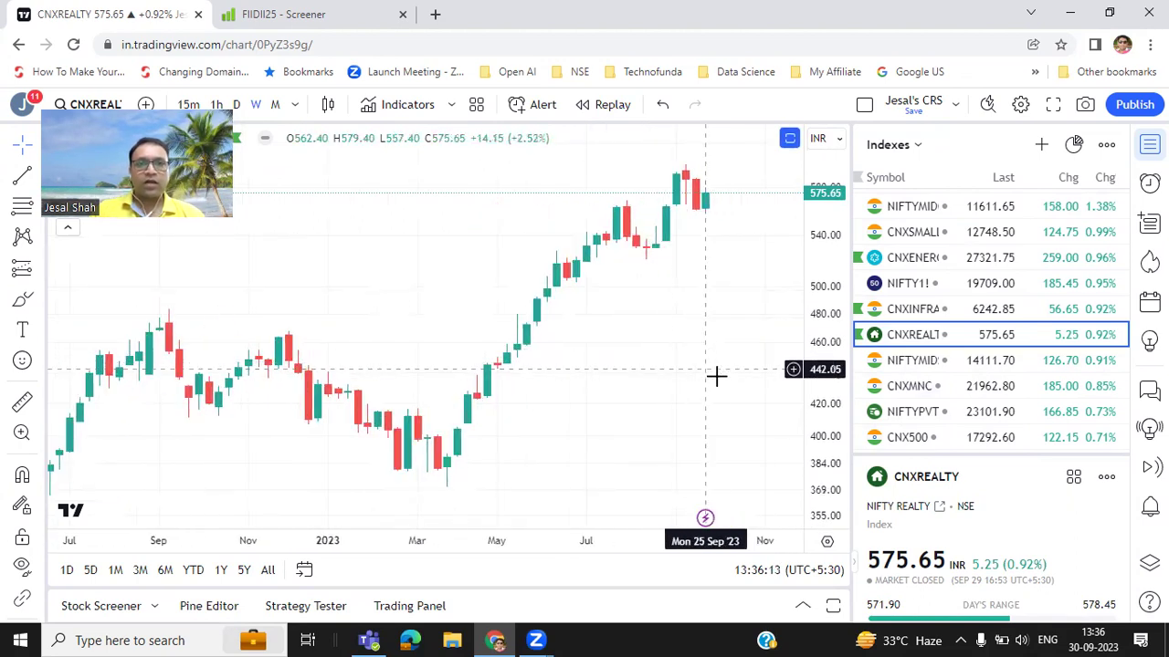
scroll(716, 377, up, 2)
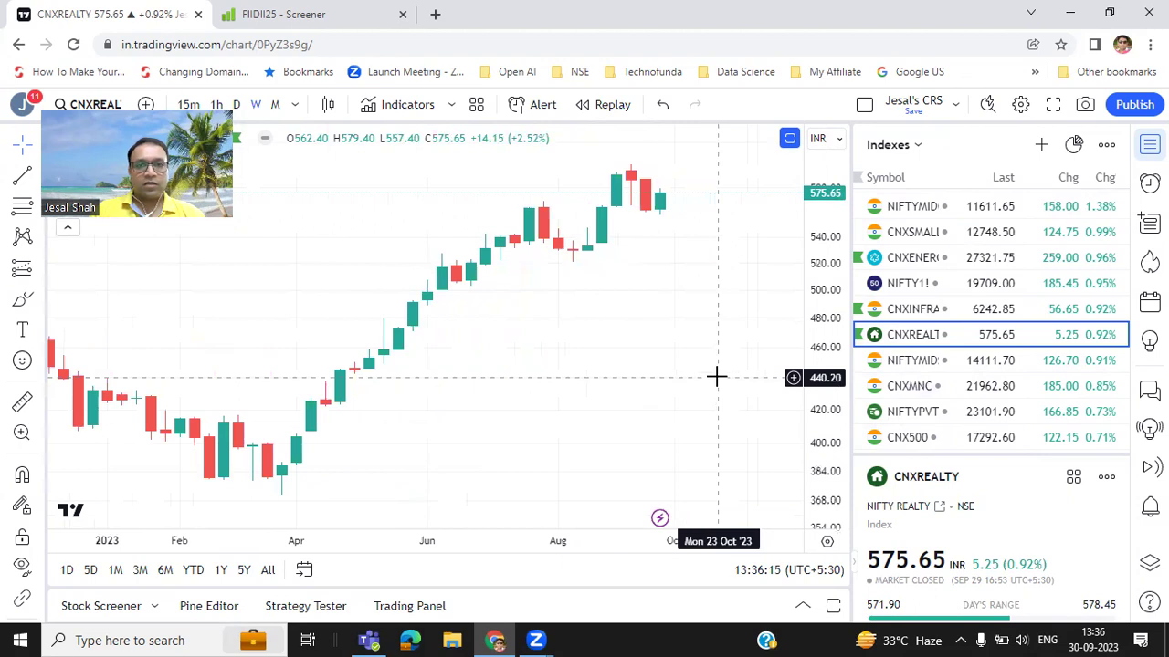
scroll(716, 377, down, 2)
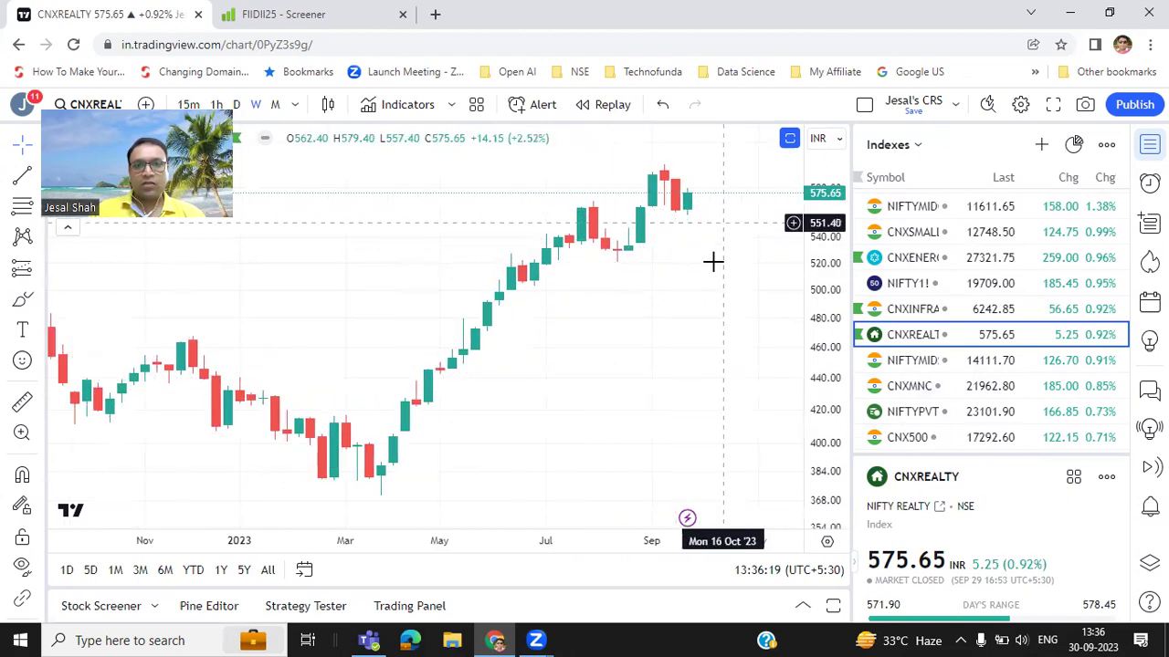
scroll(970, 376, down, 2)
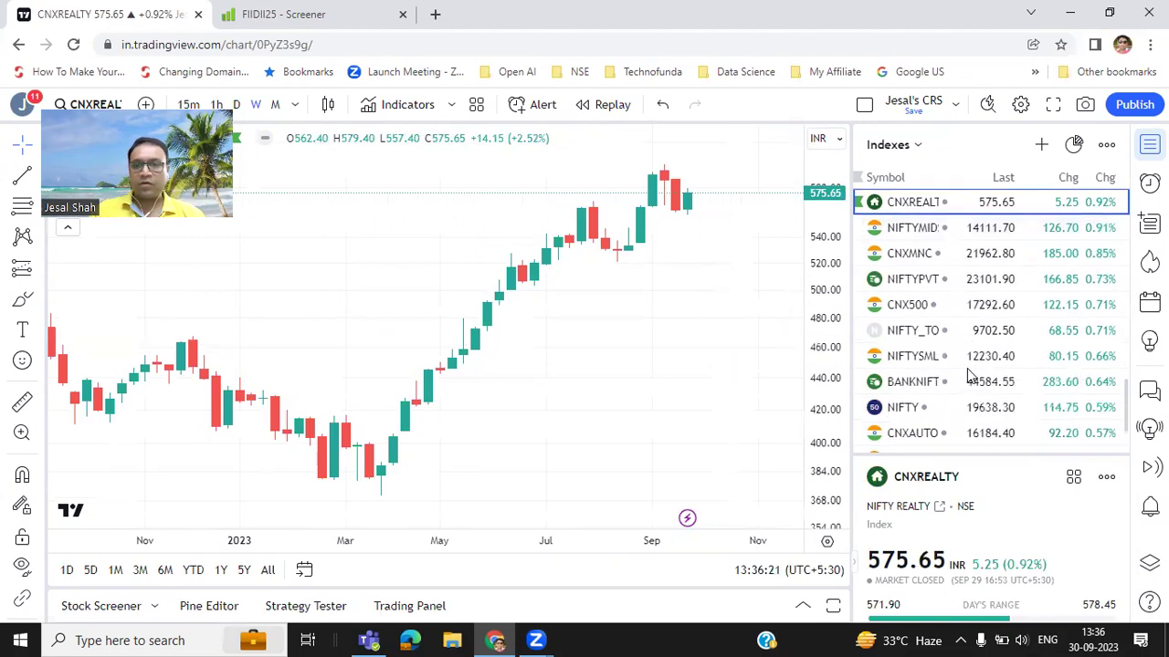
- Open the CNXIT weekly chart from the Indexes watchlist, examine it, and look back over the flagged sector indexes in the list
scroll(970, 376, down, 1)
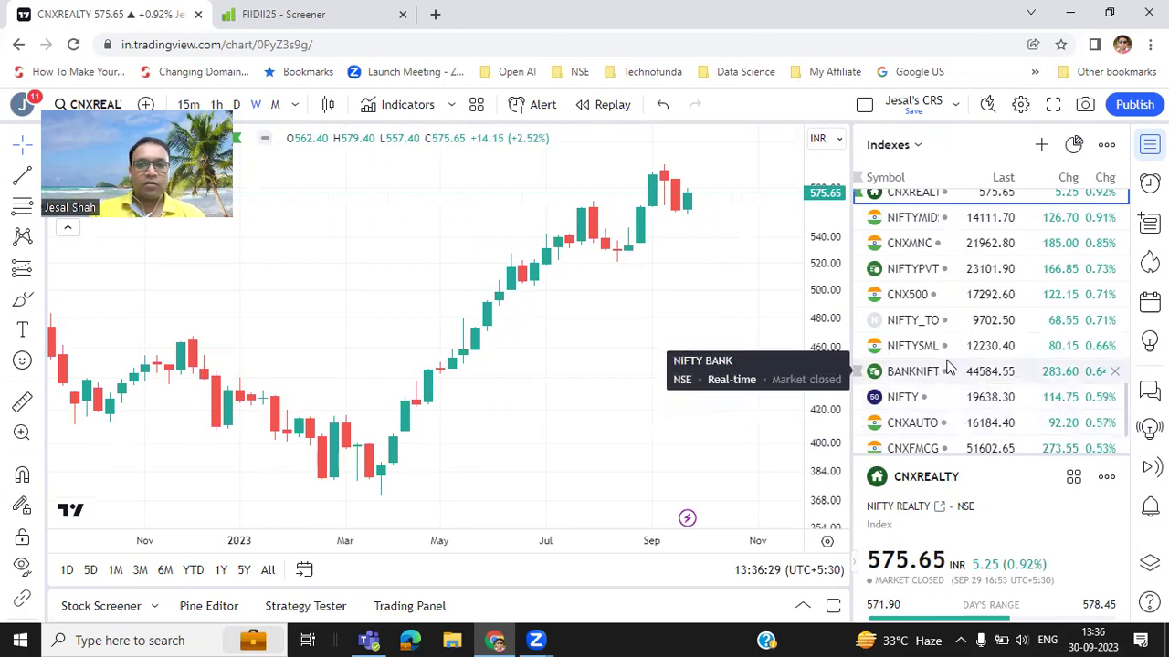
scroll(950, 365, down, 2)
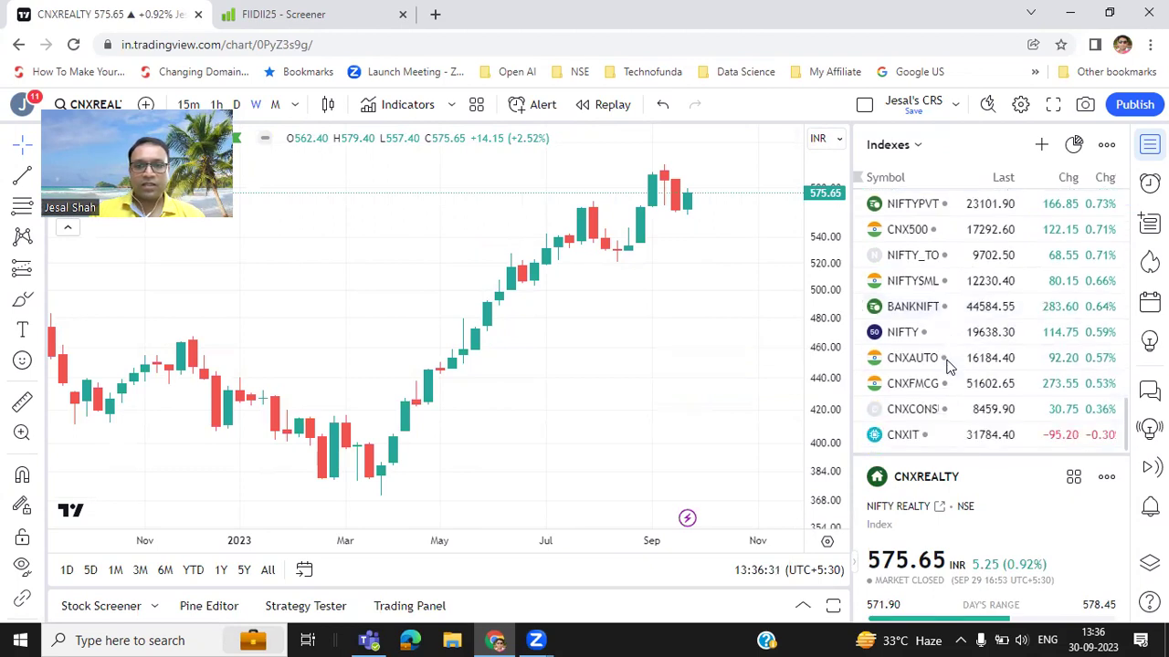
click(937, 434)
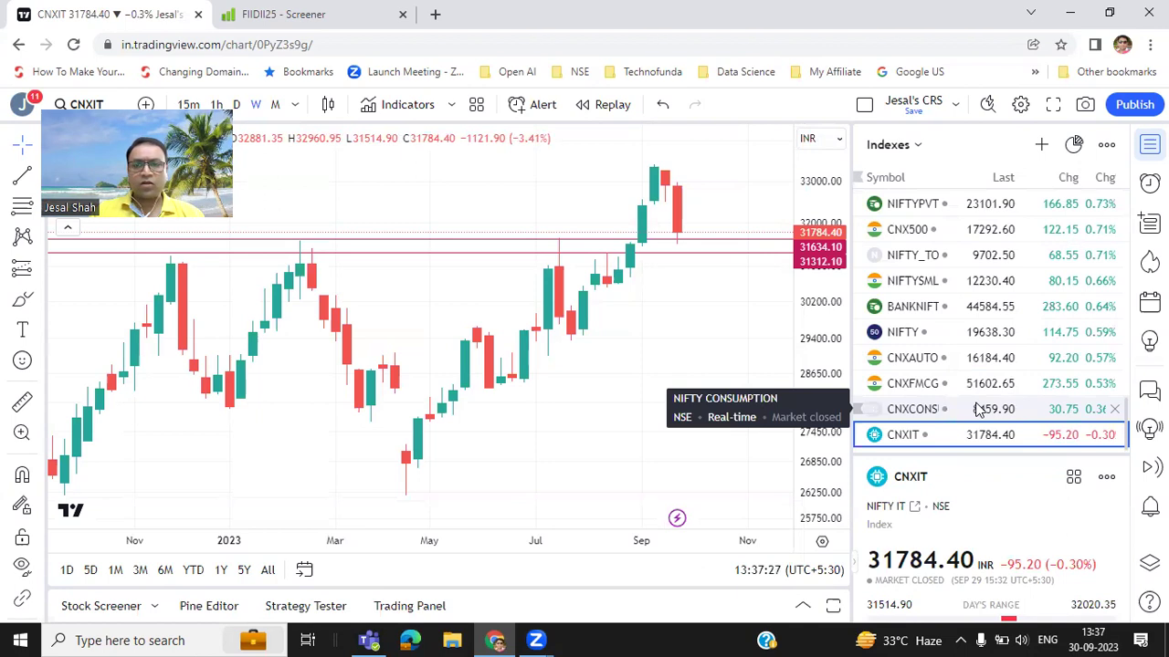
scroll(979, 410, up, 2)
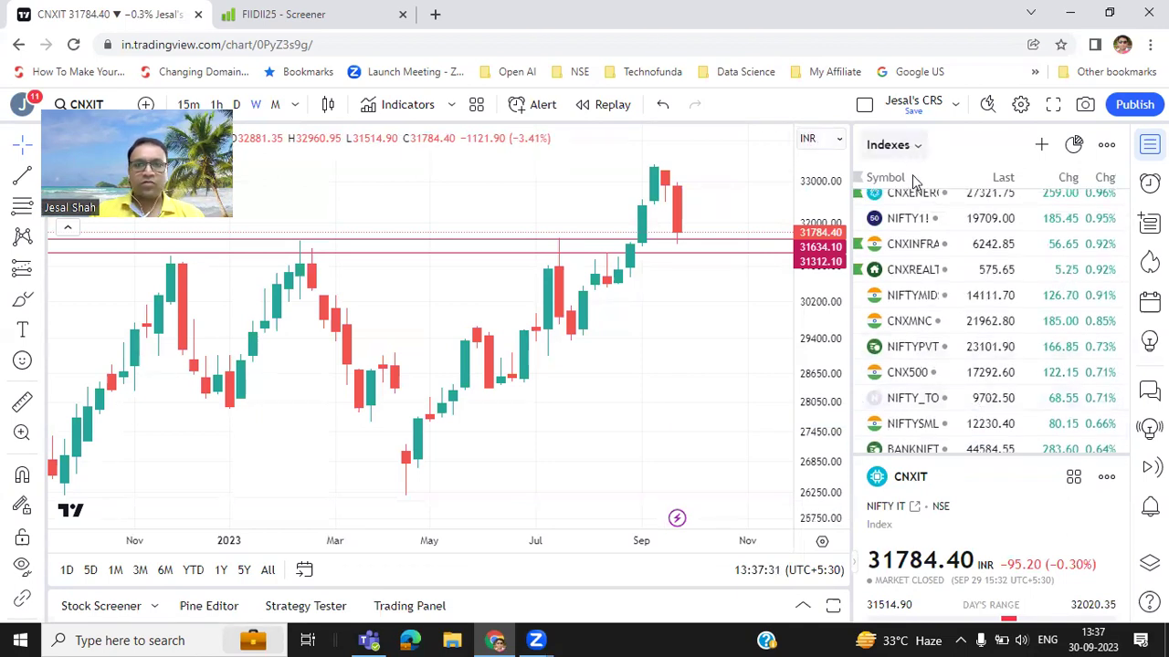
scroll(947, 275, up, 2)
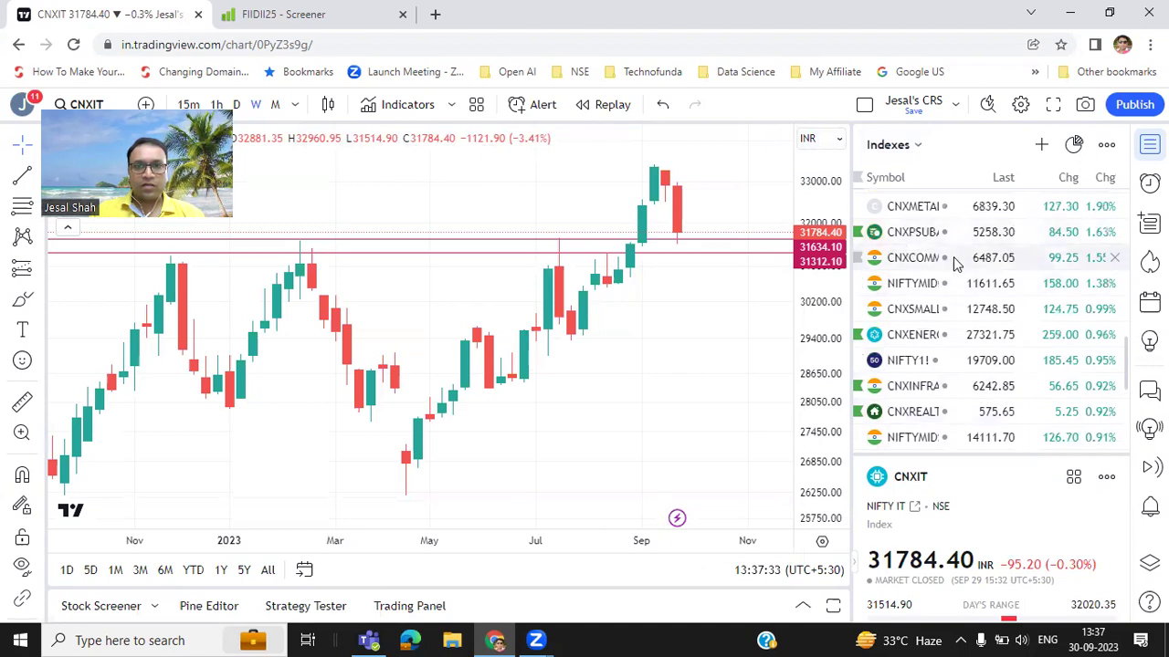
scroll(953, 257, up, 2)
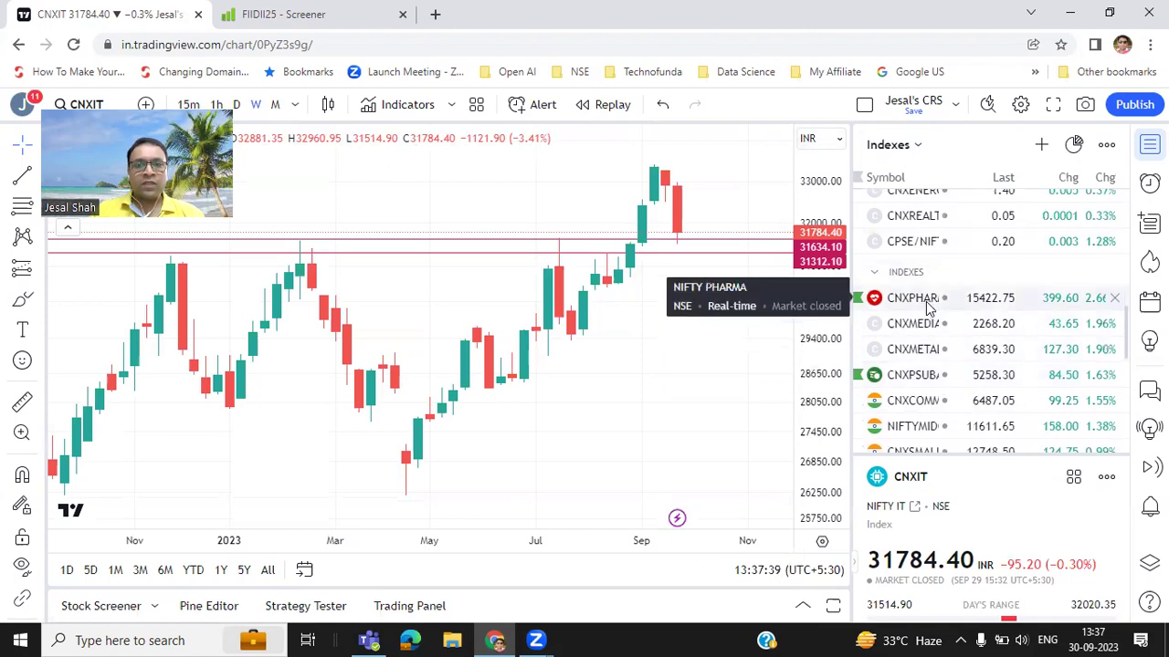
scroll(926, 315, down, 3)
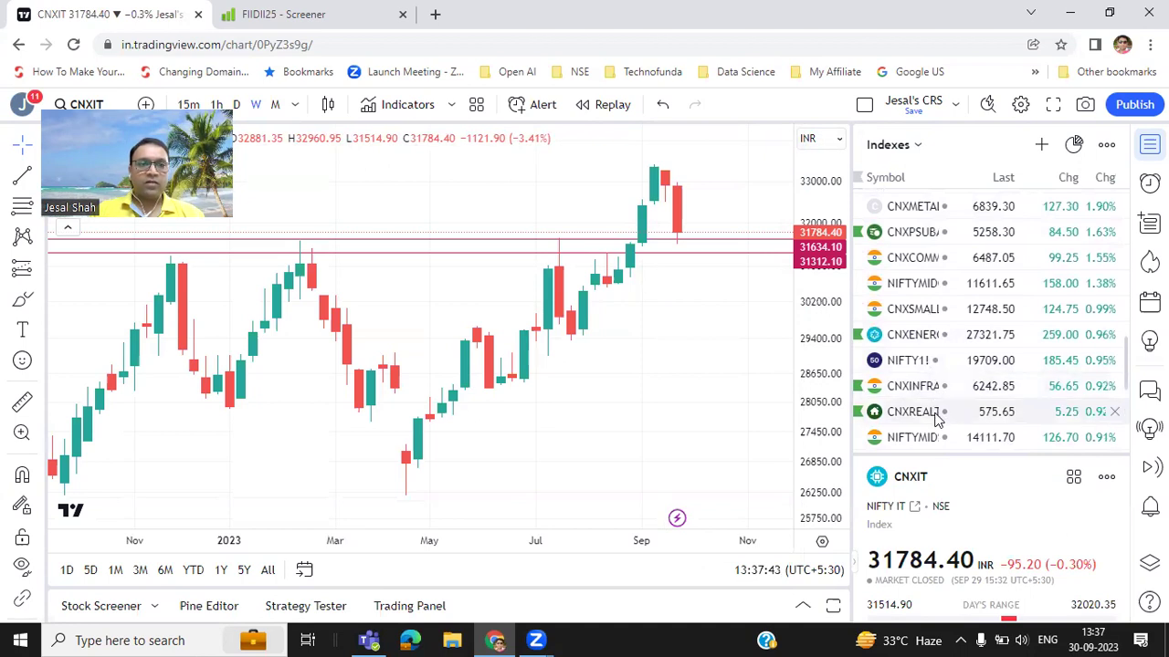
- Switch the displayed watchlist from Indexes to Key watchlist
click(917, 146)
scroll(944, 311, down, 8)
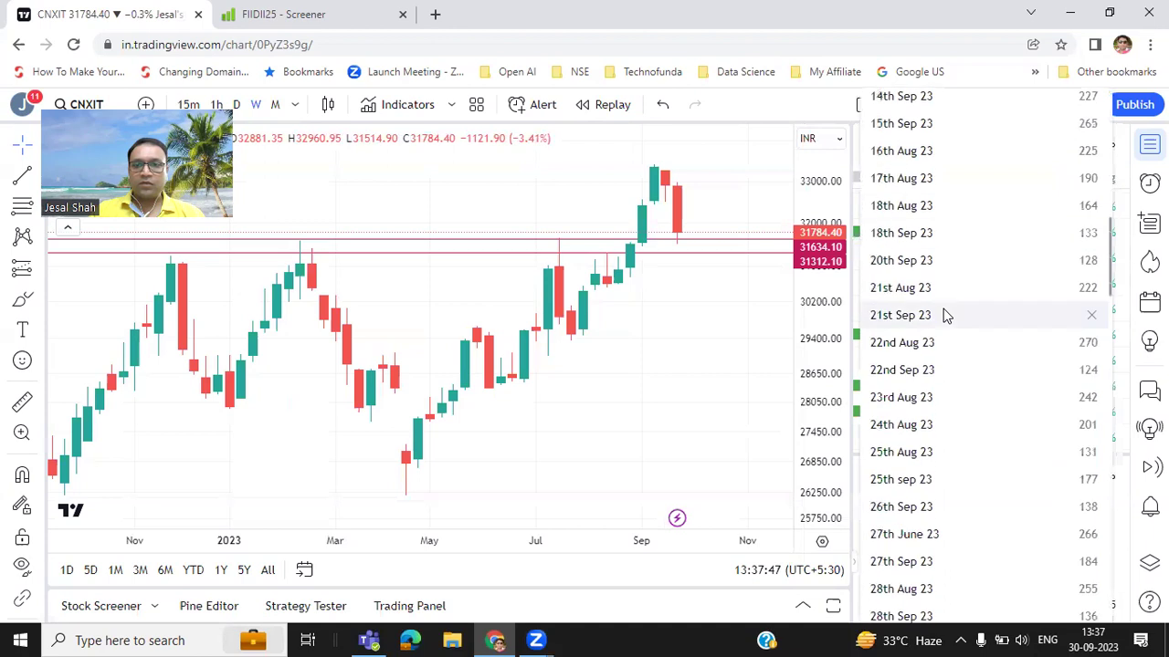
scroll(945, 315, down, 5)
scroll(945, 315, down, 3)
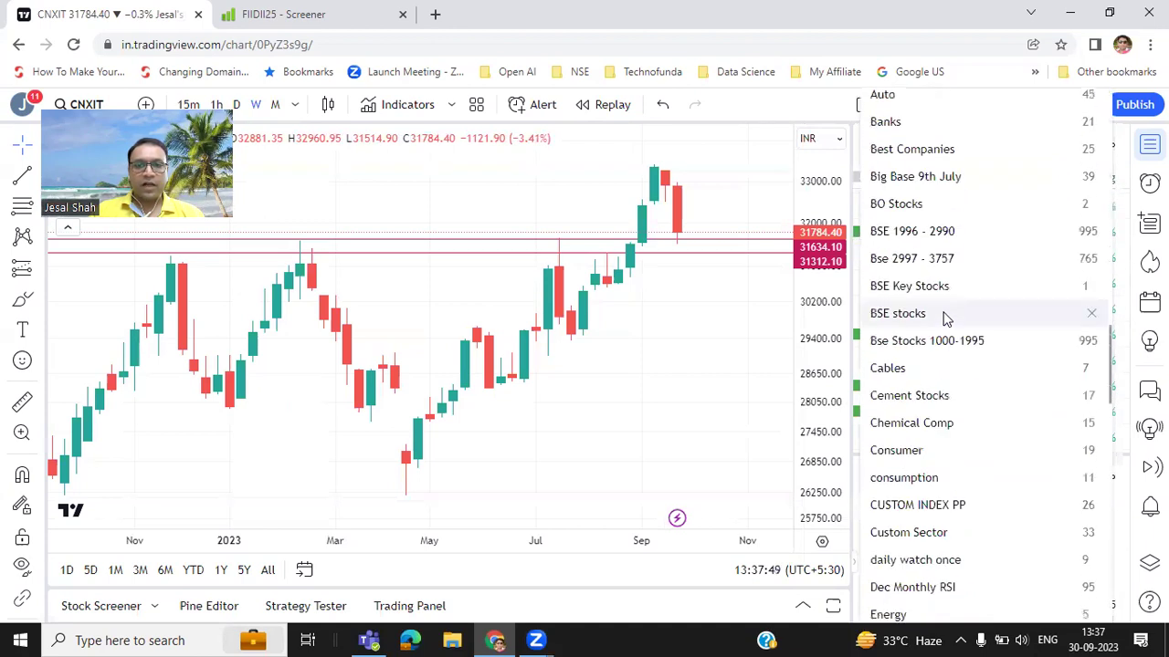
scroll(945, 317, down, 3)
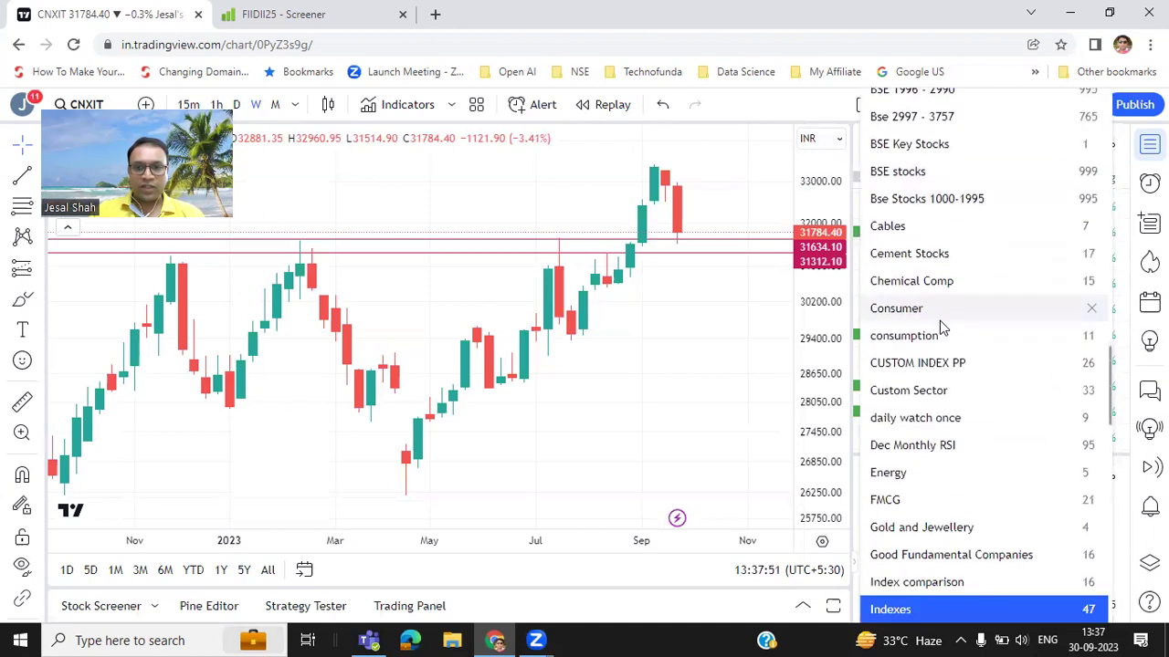
scroll(940, 445, down, 3)
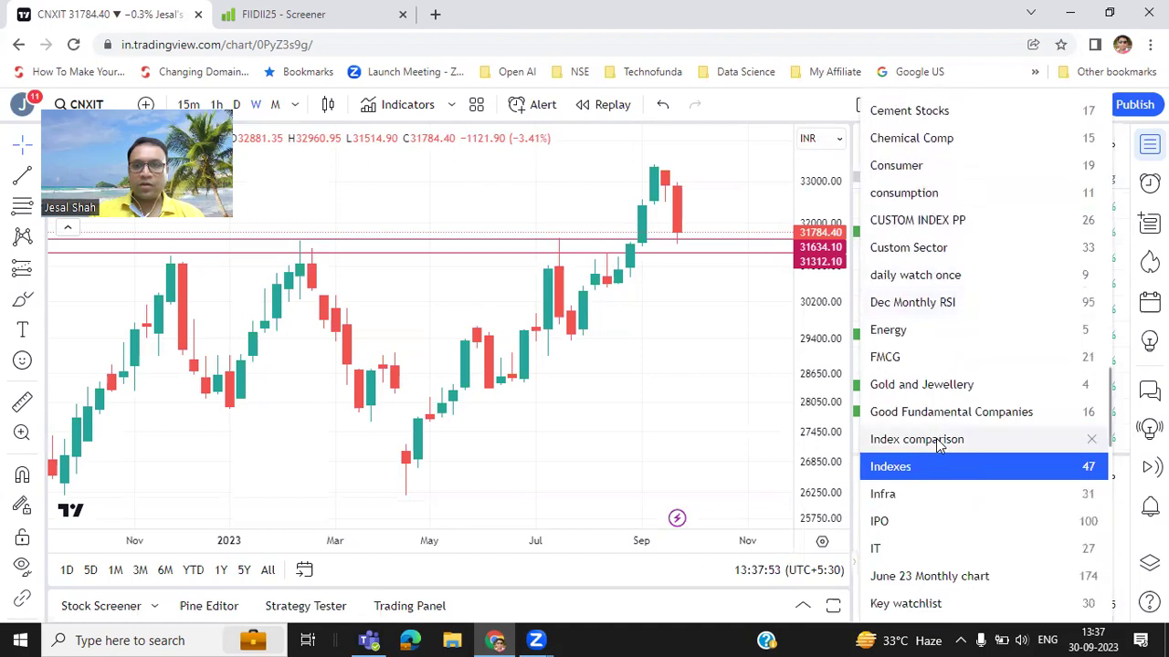
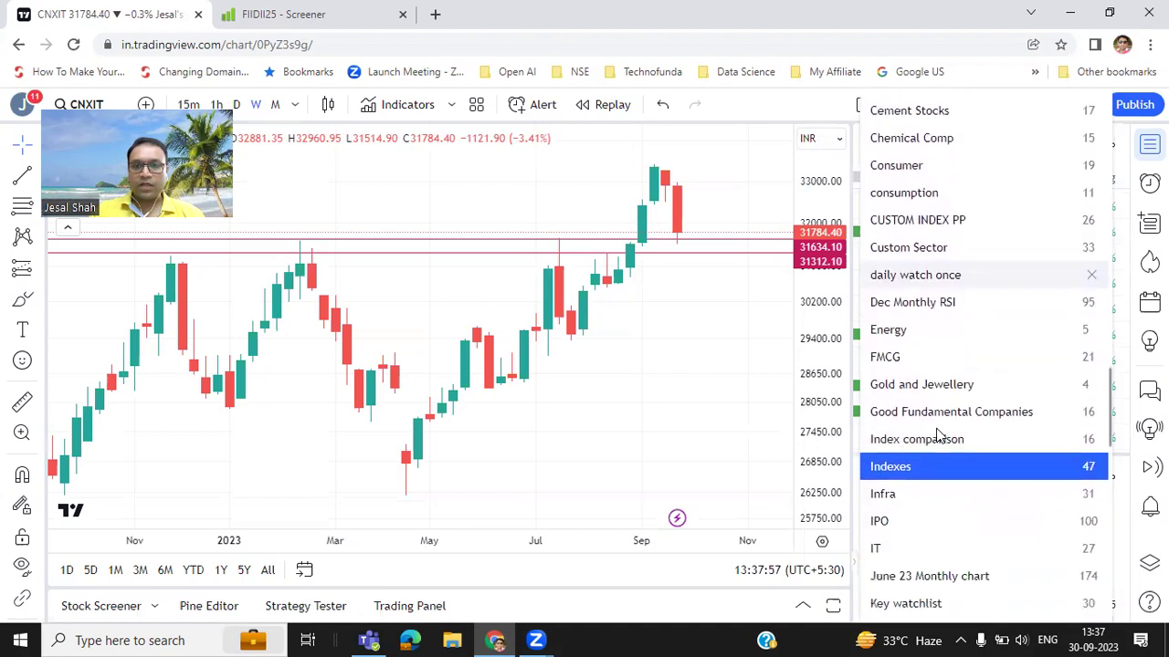
click(936, 459)
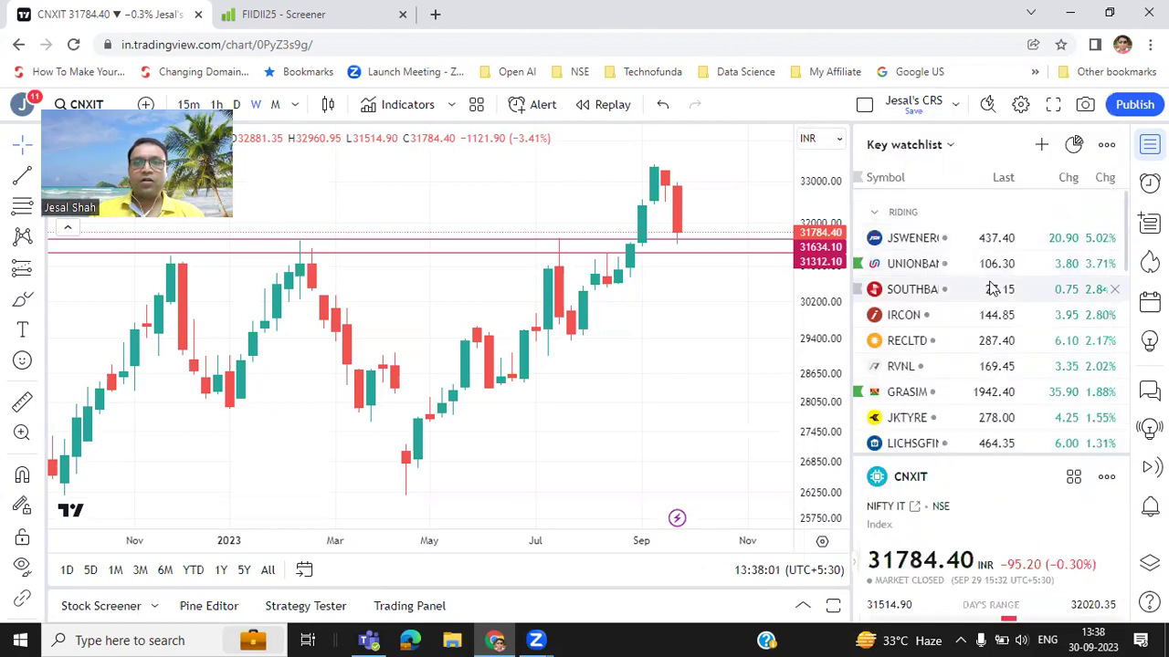
- Open the JSWENERGY weekly chart from the watchlist in full screen and examine the candles around the marked rectangle
click(933, 242)
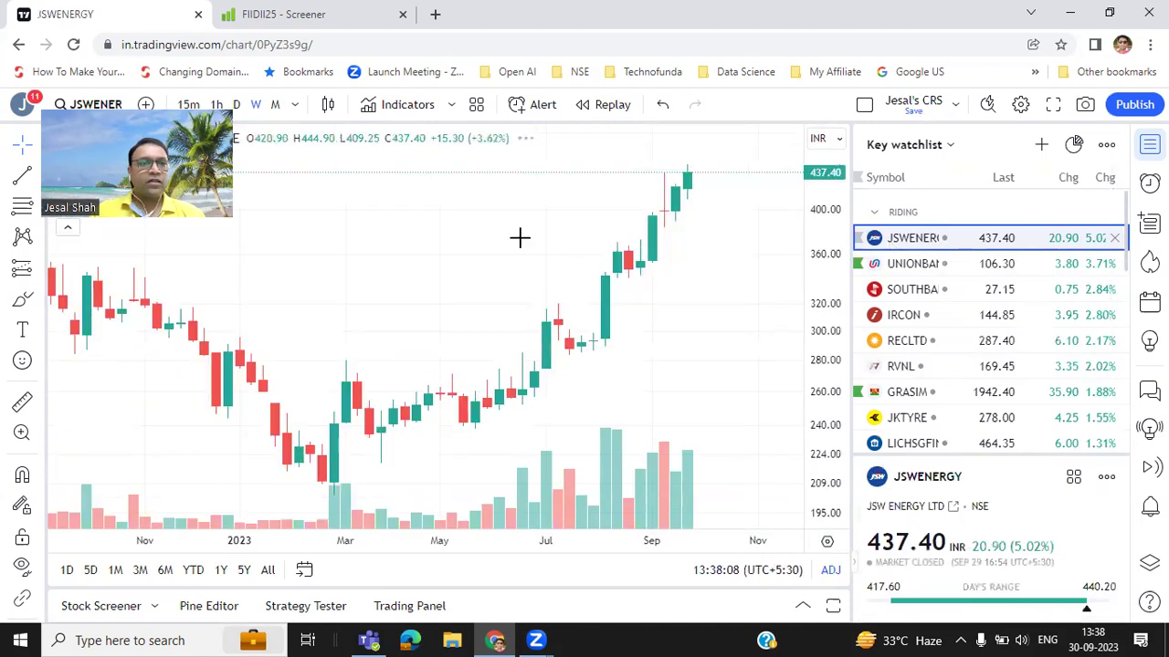
click(1053, 104)
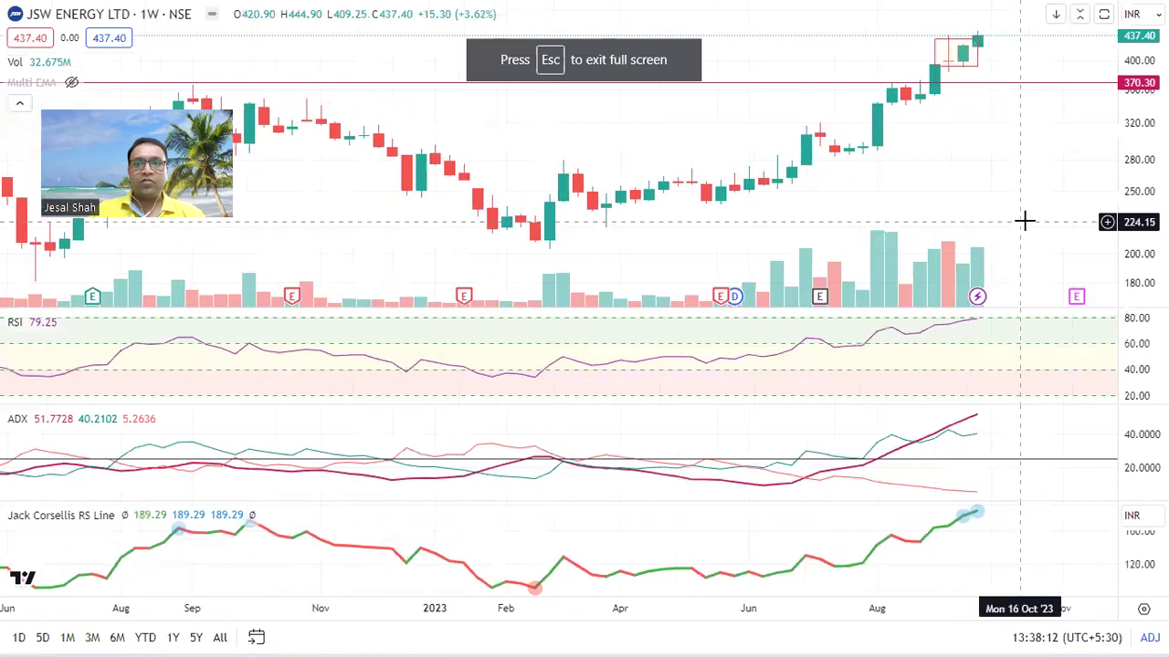
scroll(967, 192, up, 2)
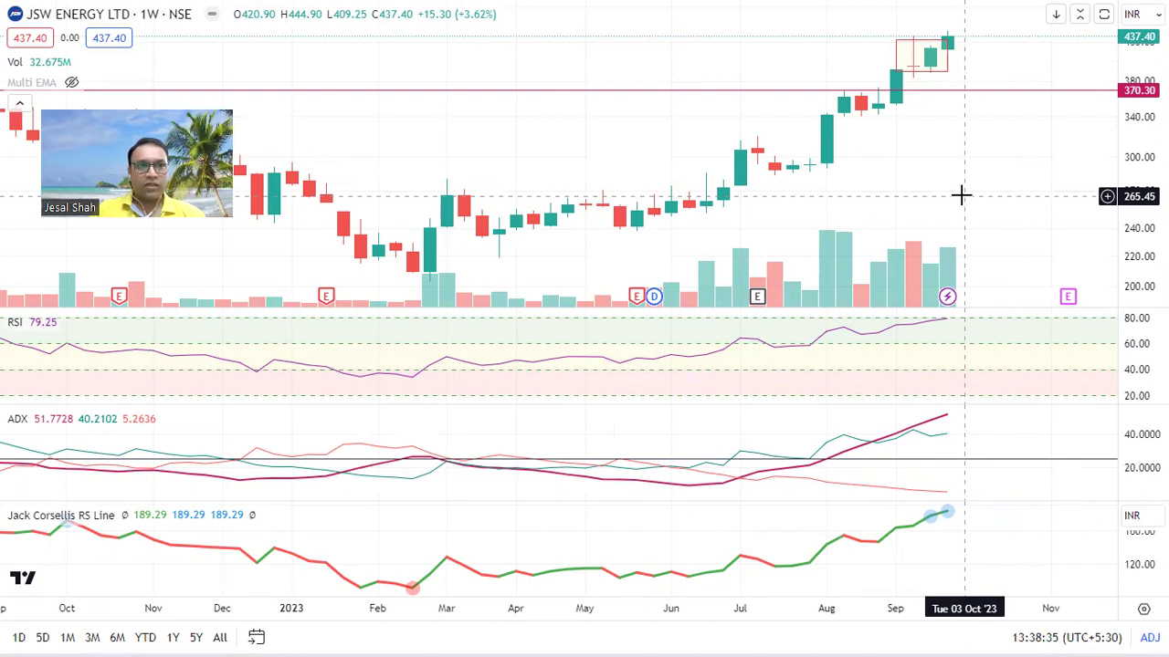
- Move to the Union Bank of India chart in the watchlist and change its interval to 1M
key(Down)
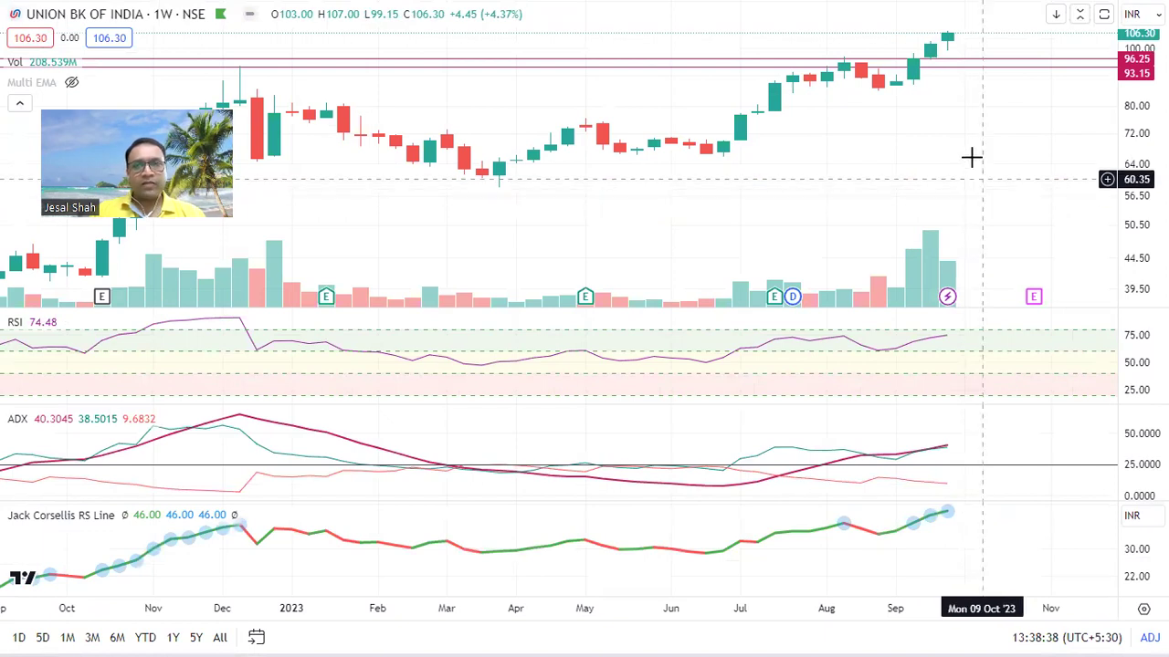
scroll(986, 190, up, 1)
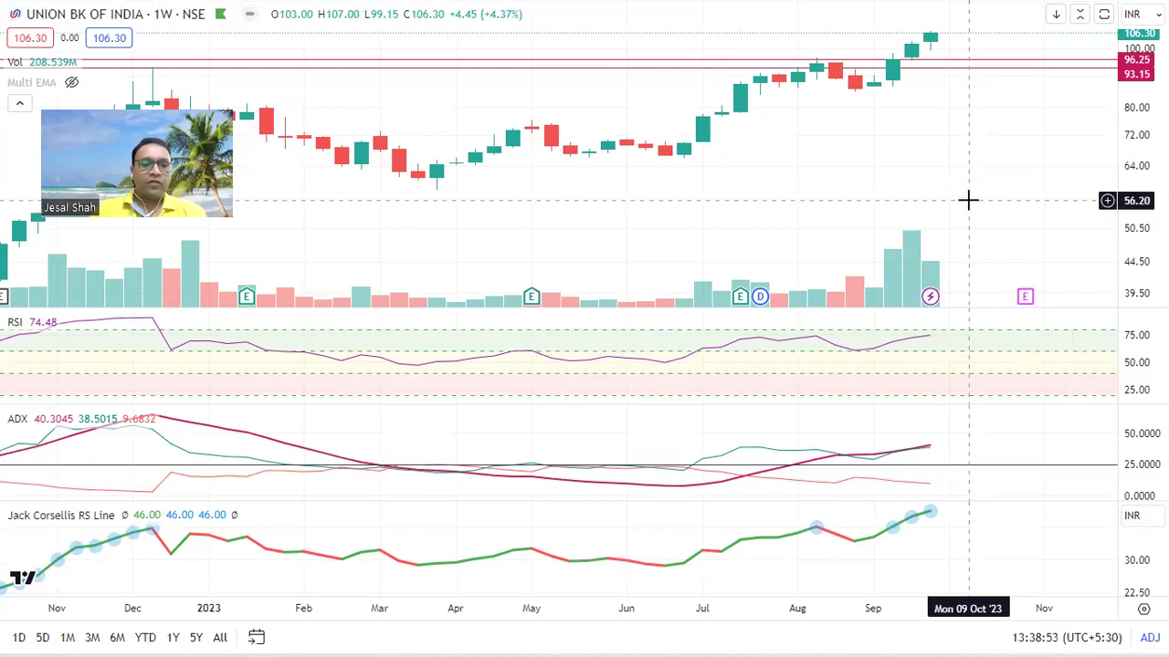
text(1M)
key(Return)
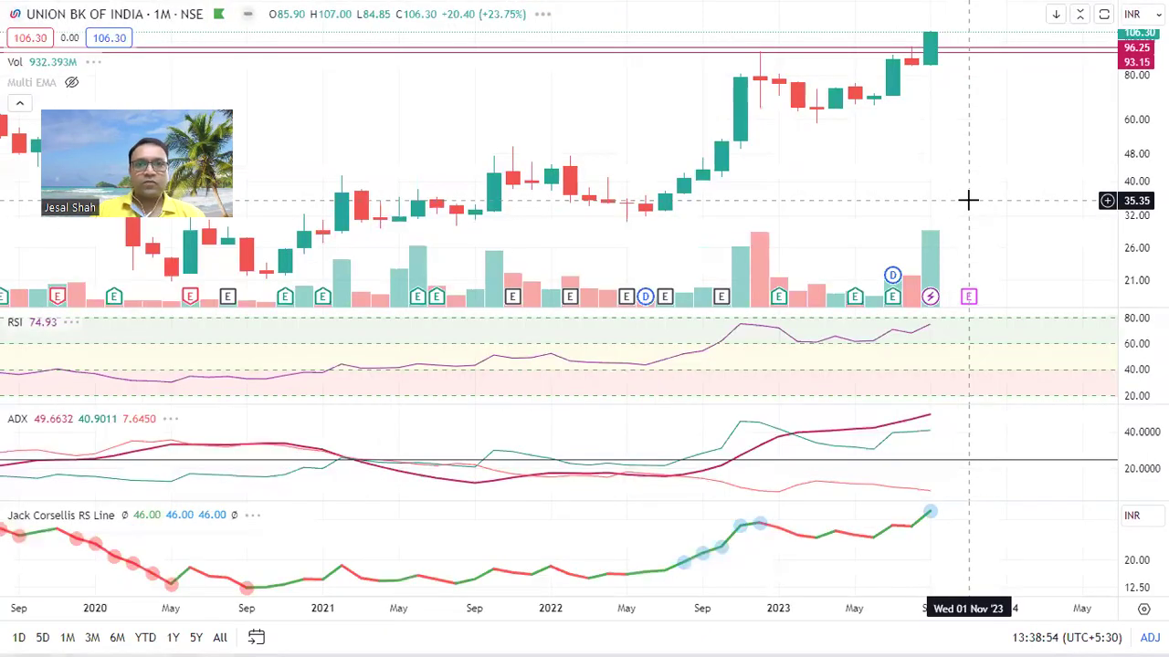
- Examine Union Bank's full monthly price history around the 93.15 and 96.25 lines in a maximized price pane, and restore the indicator panes
scroll(718, 159, up, 1)
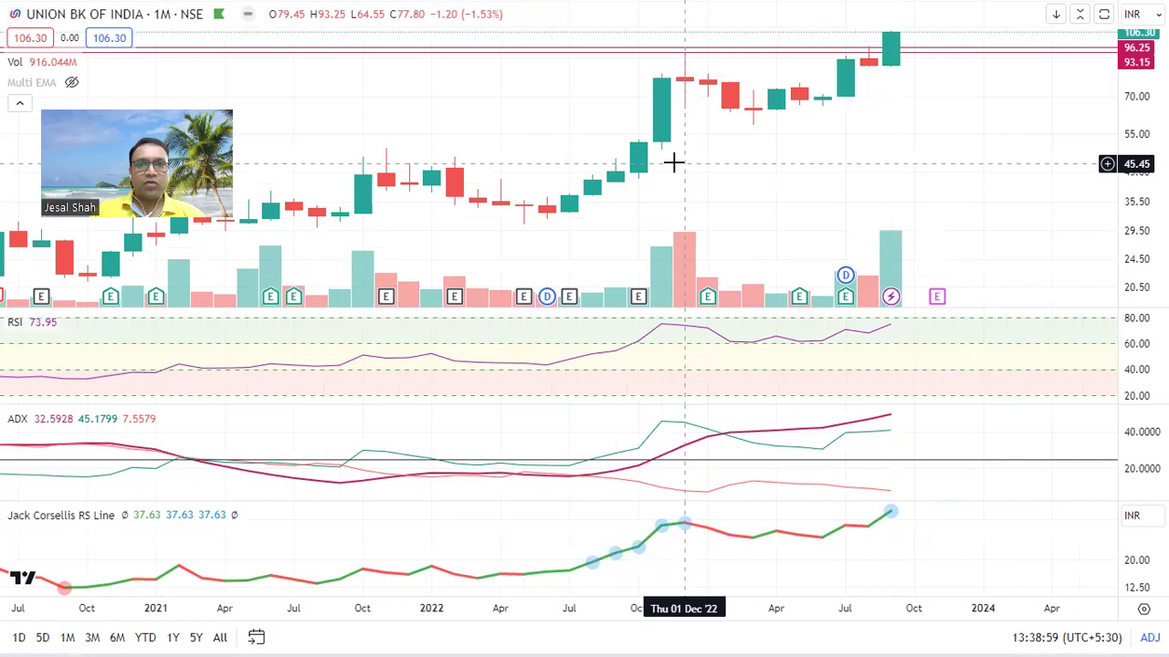
scroll(937, 120, down, 4)
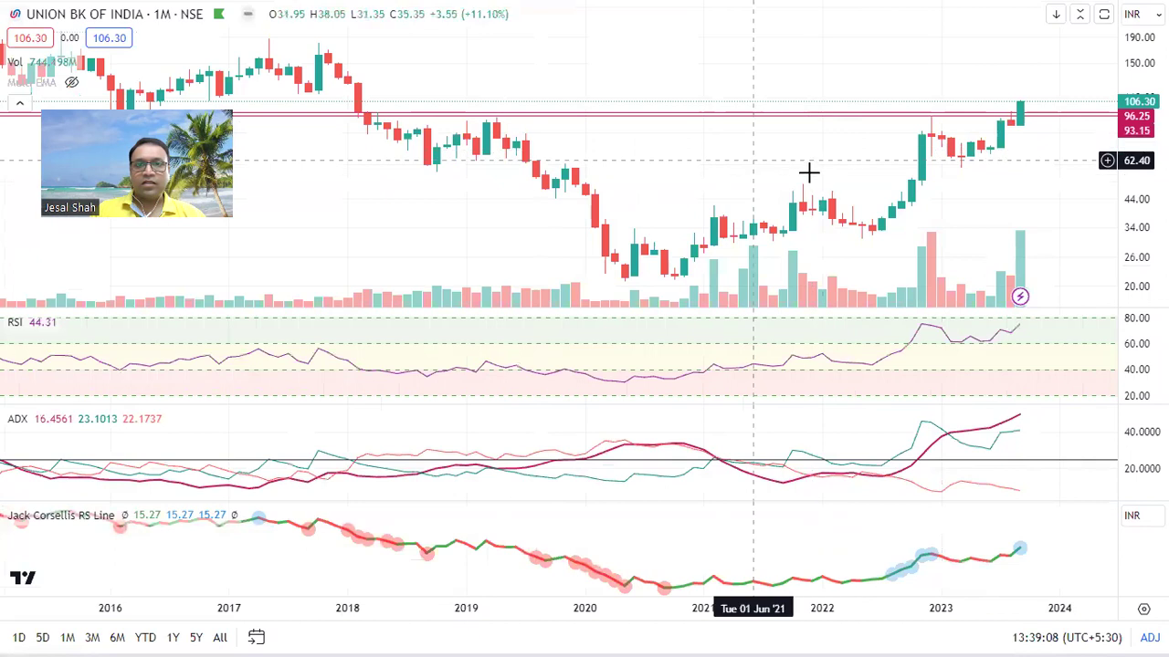
double_click(699, 165)
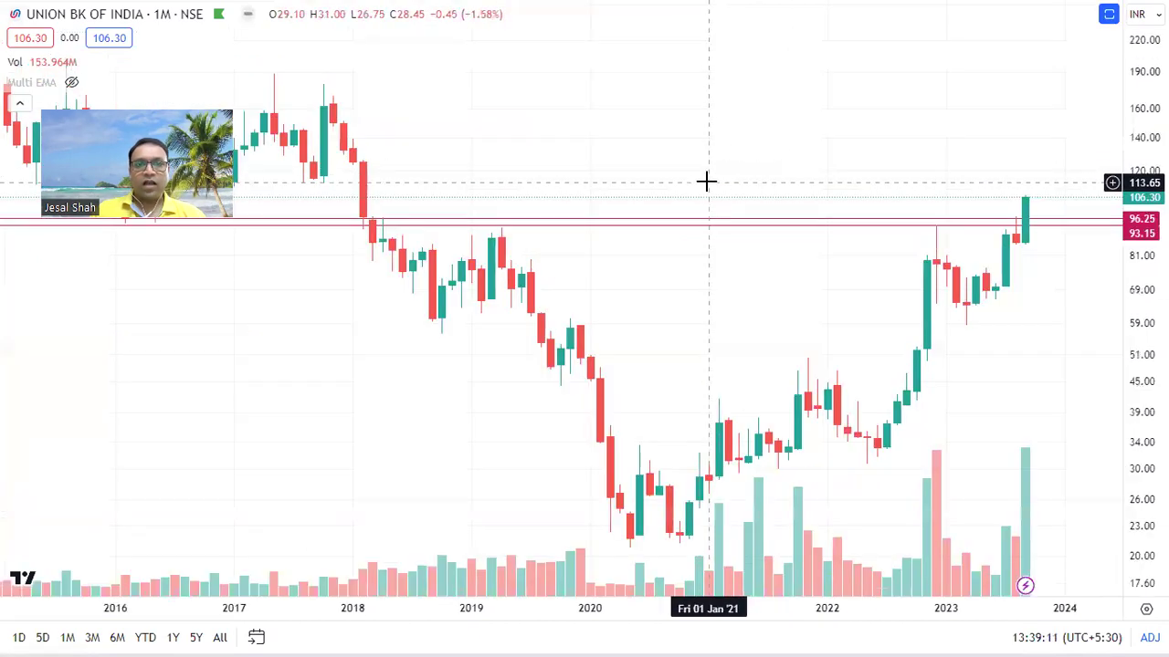
scroll(746, 193, down, 5)
scroll(760, 217, down, 2)
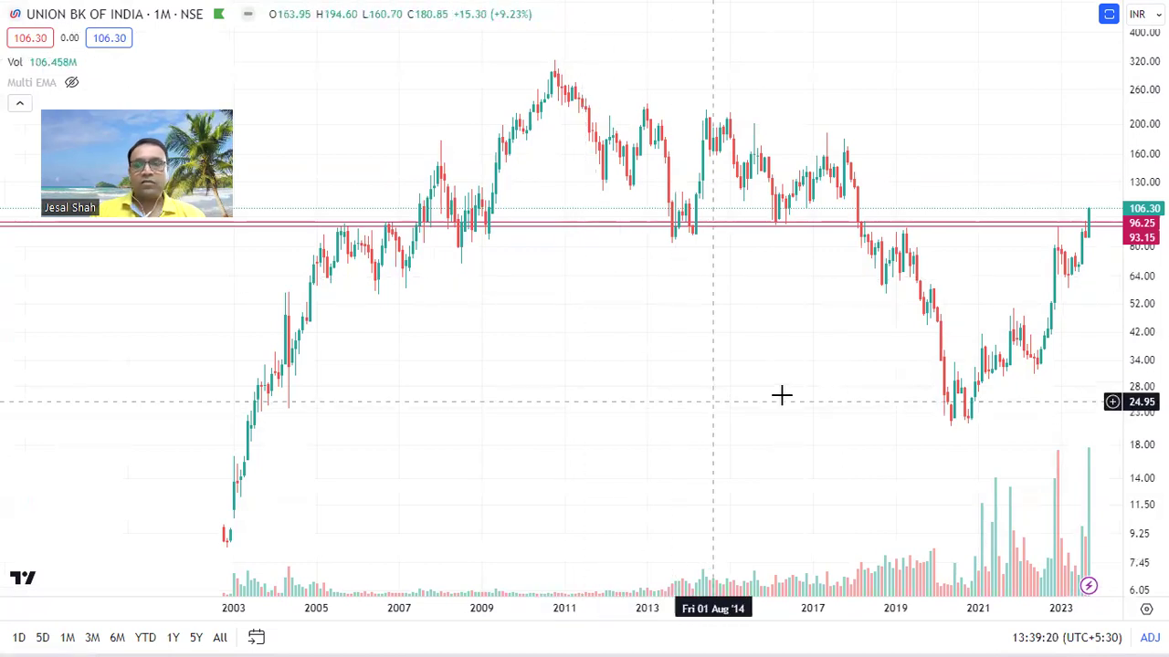
scroll(804, 398, up, 3)
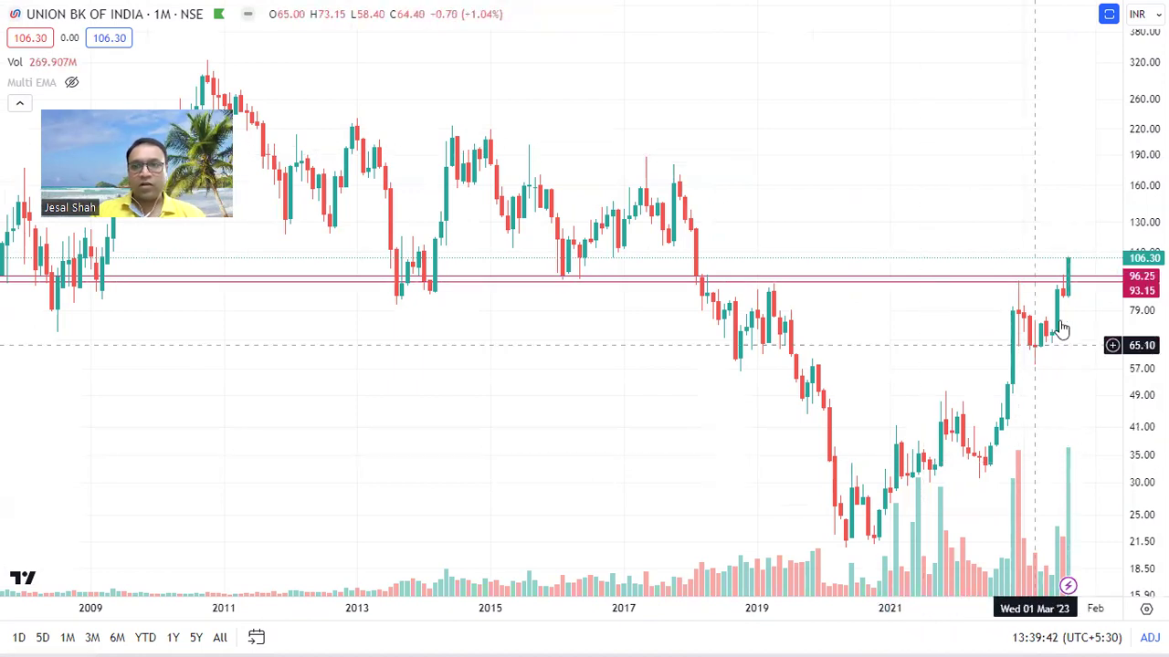
scroll(913, 167, up, 4)
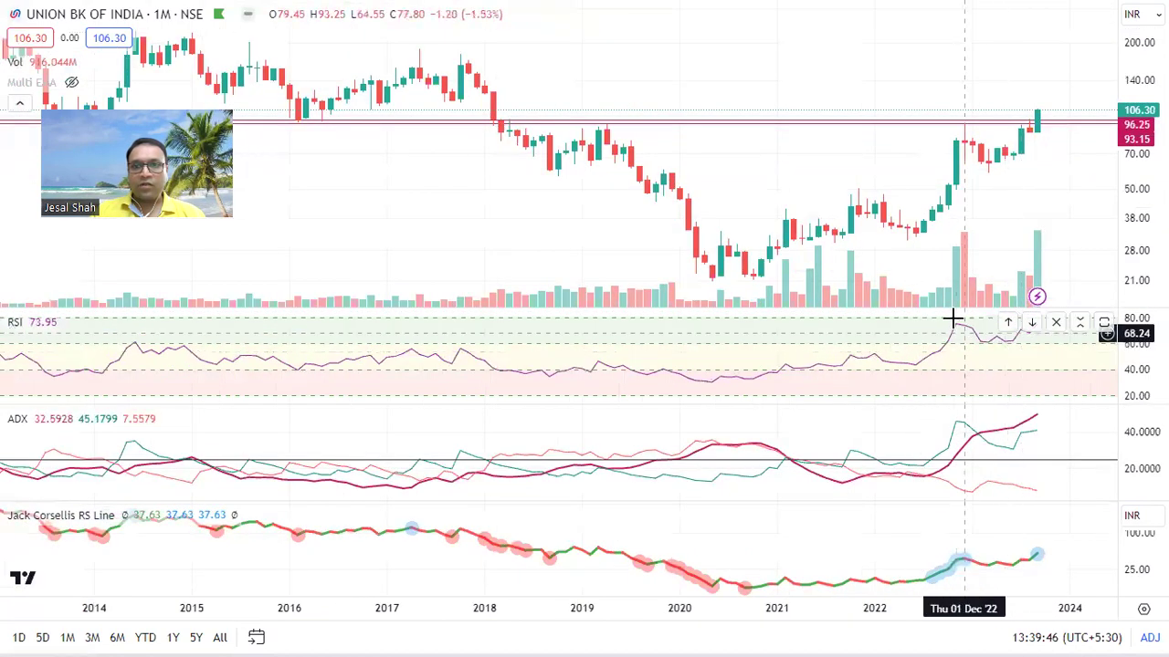
- Examine Union Bank's monthly breakout with empty space after the last candle, and set the interval back to 1W
drag(793, 157, 601, 157)
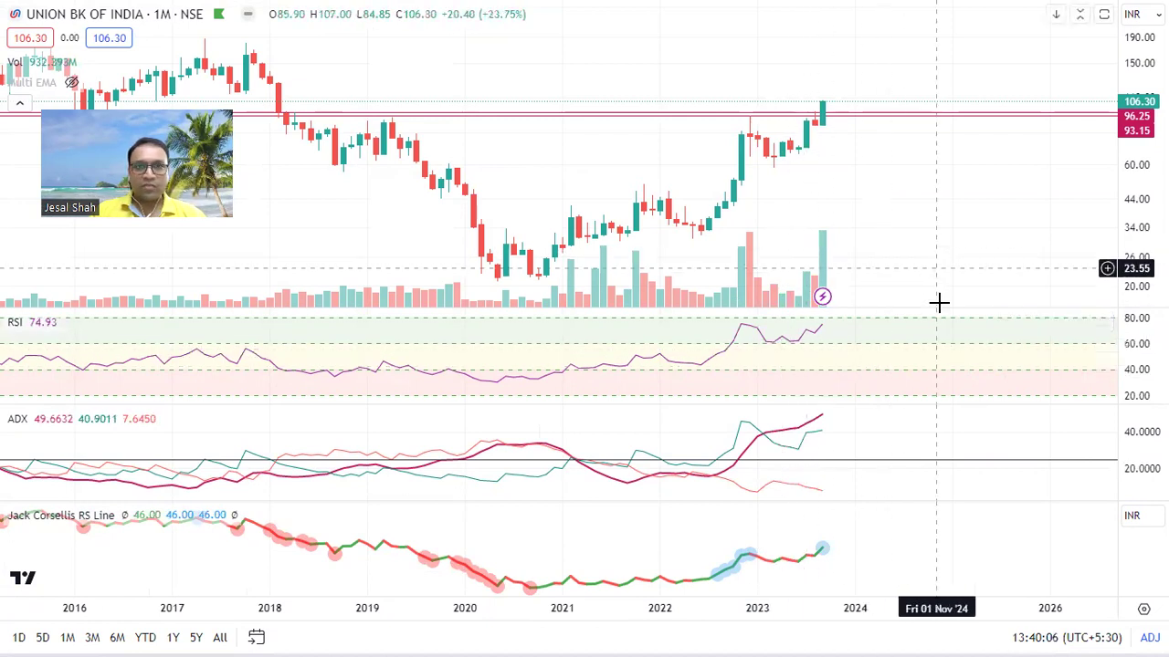
scroll(919, 266, up, 1)
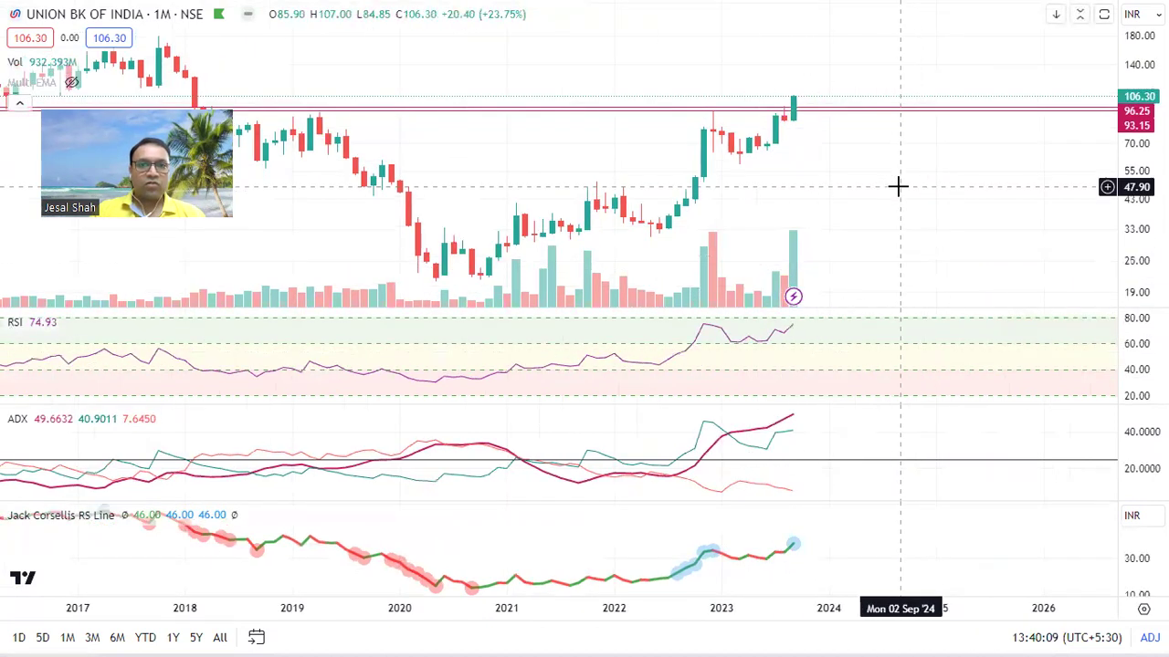
scroll(904, 183, down, 2)
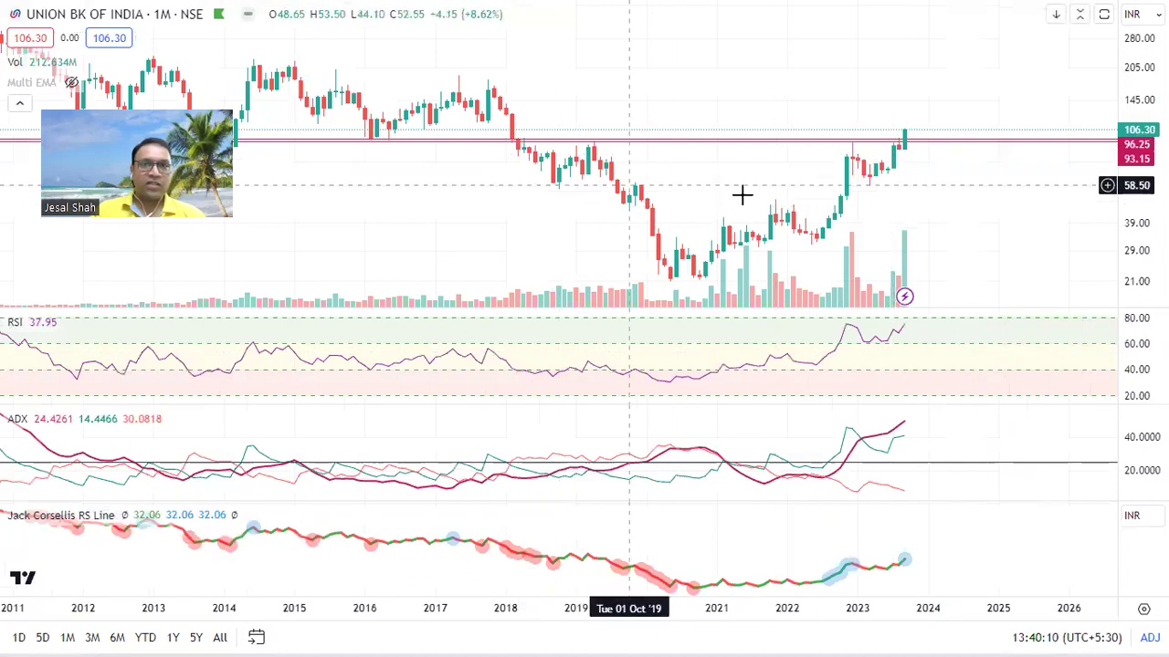
scroll(939, 198, up, 2)
scroll(939, 198, down, 2)
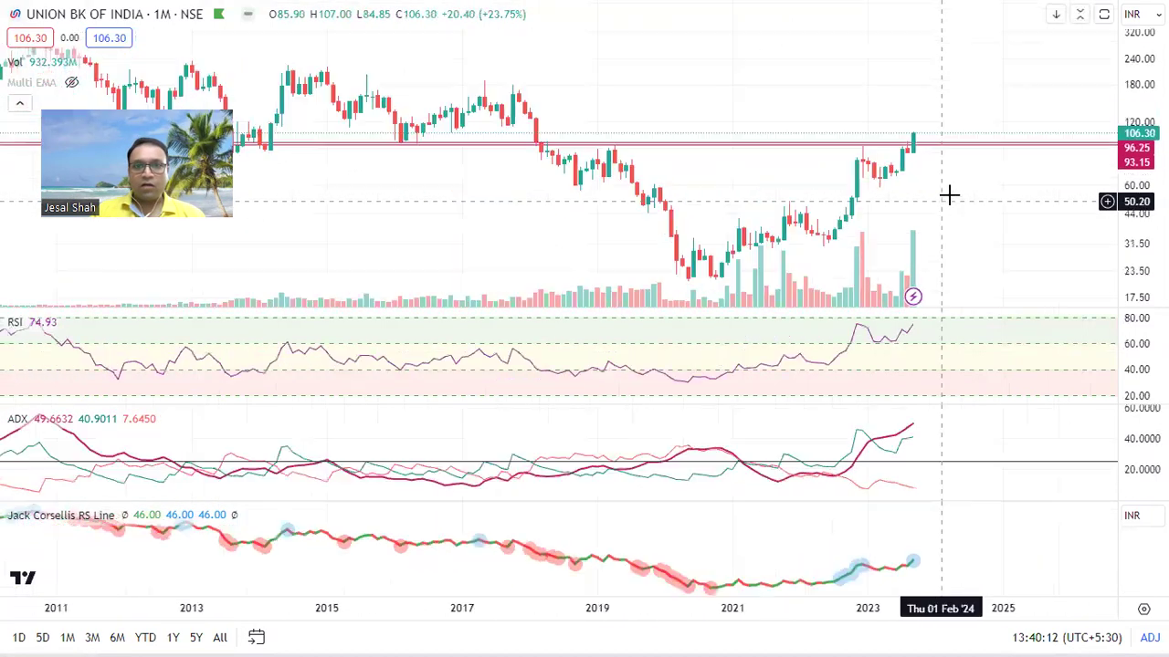
scroll(950, 193, up, 2)
scroll(950, 194, down, 1)
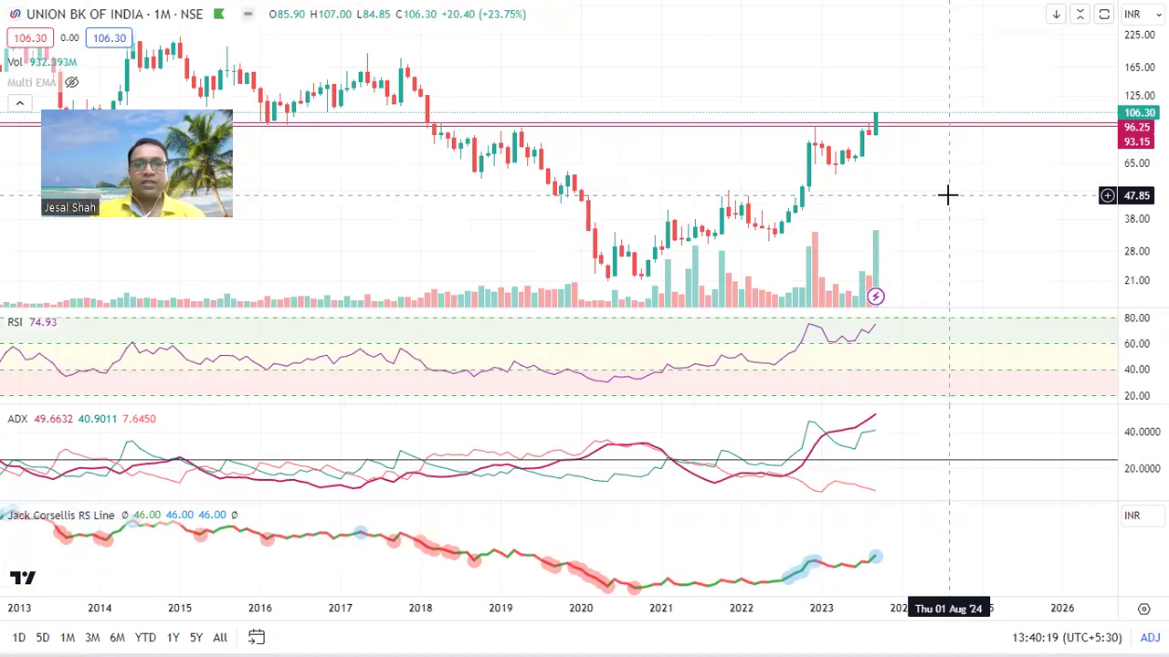
text(1w)
key(Return)
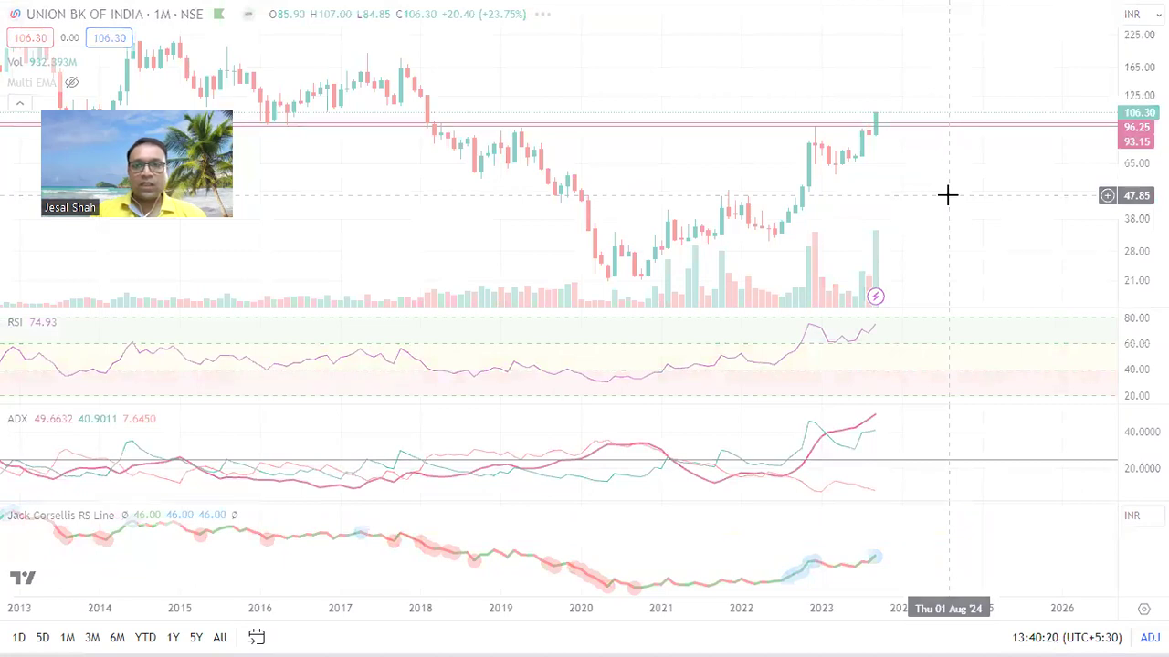
- Move to the South Indian Bank weekly chart, examine its uptrend, and advance to the IRCON chart
key(space)
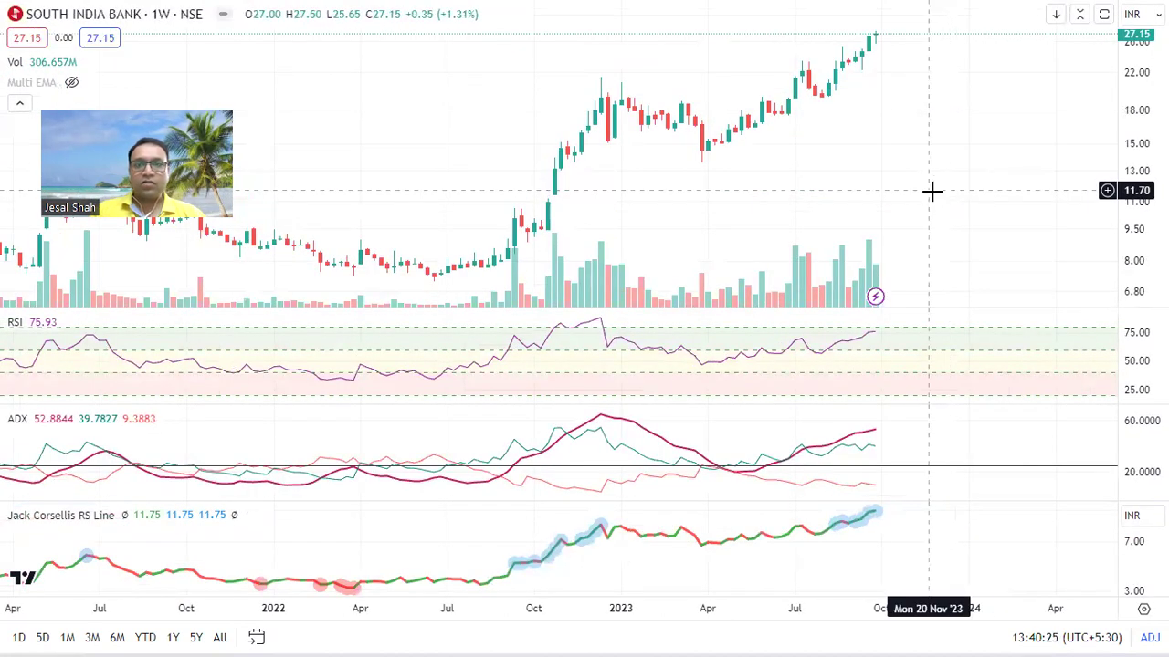
scroll(913, 183, up, 2)
scroll(913, 187, down, 2)
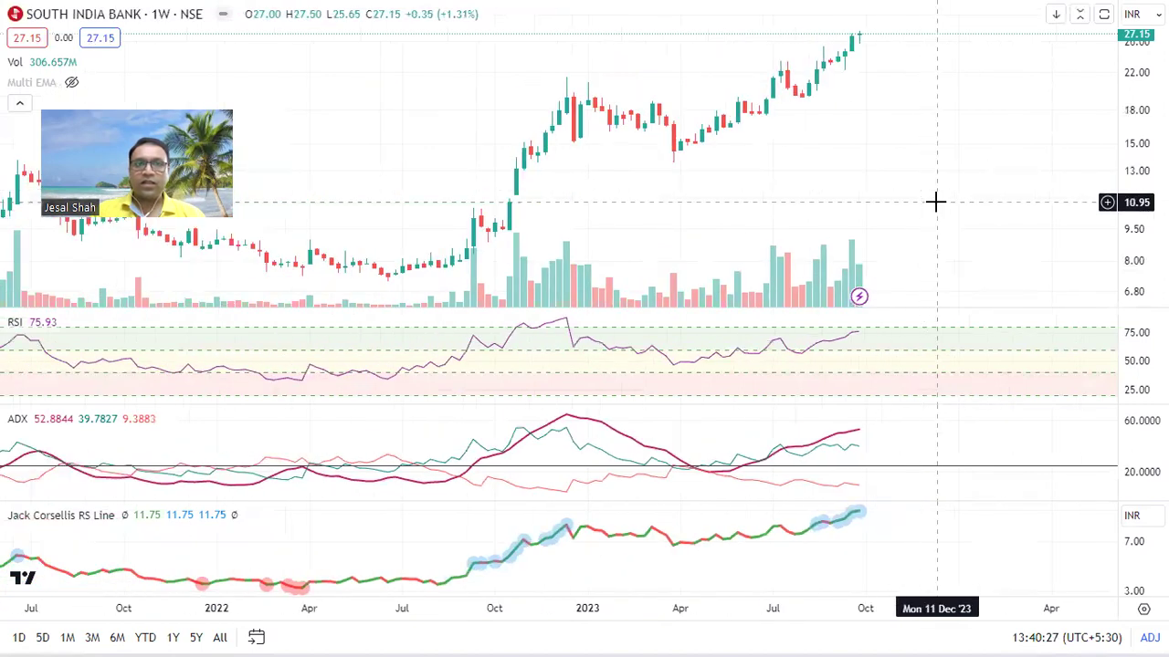
scroll(934, 200, up, 2)
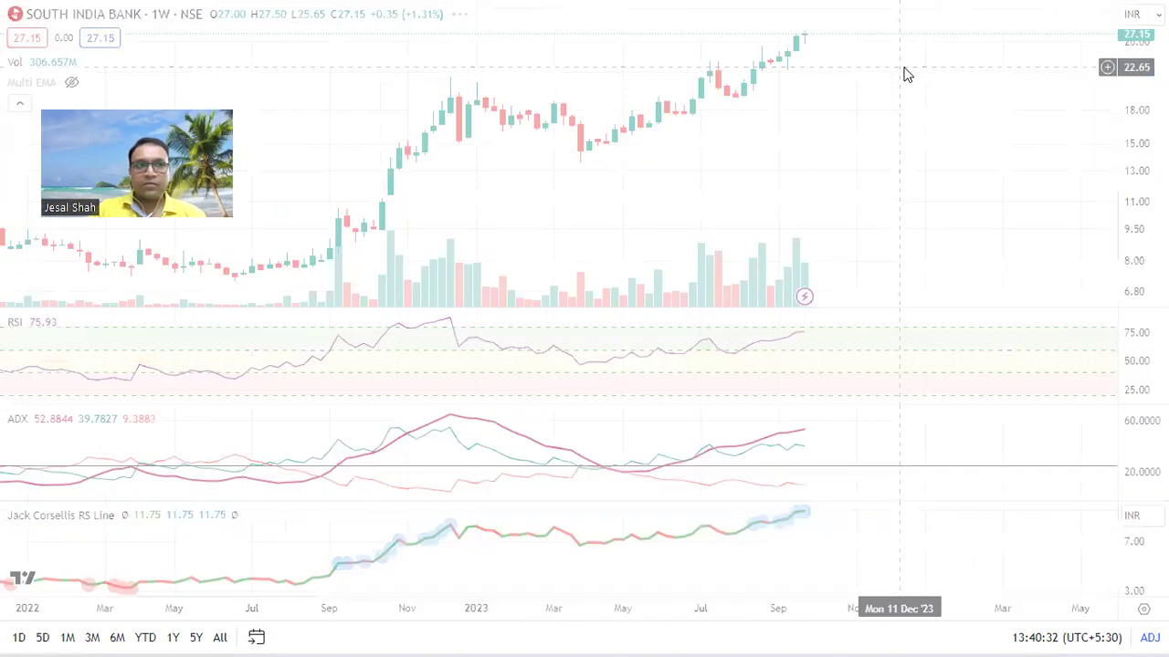
key(Down)
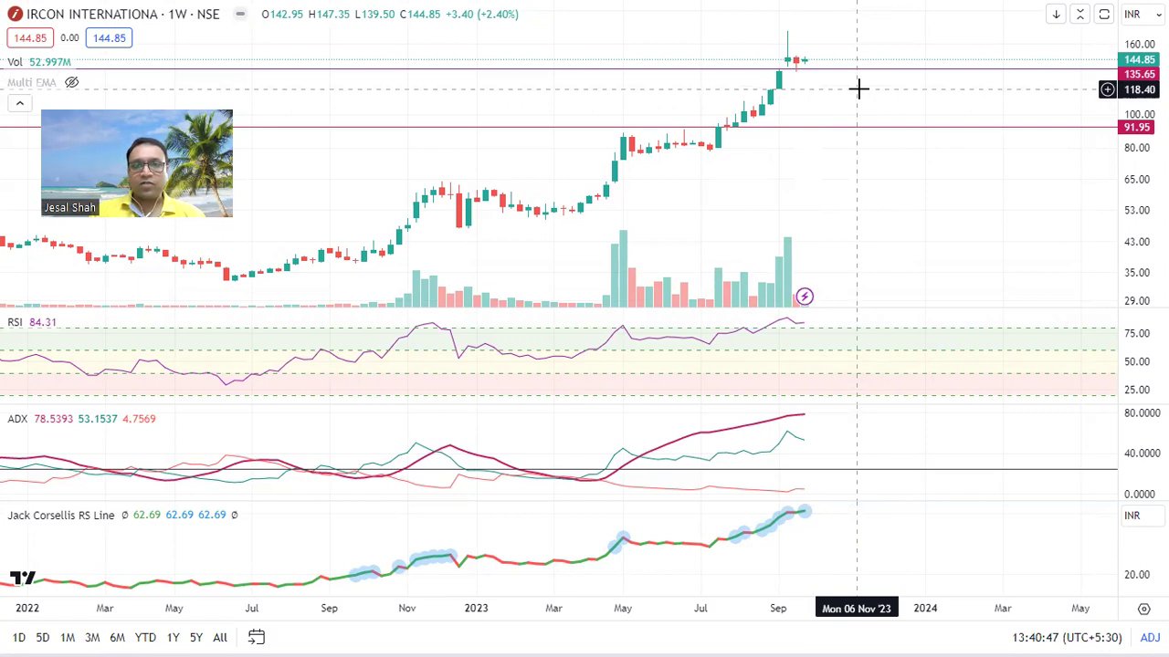
- Examine IRCON's weekly breakout above the 135.65 line, check it on the 1D interval, and set the interval back to 1W
scroll(861, 185, up, 3)
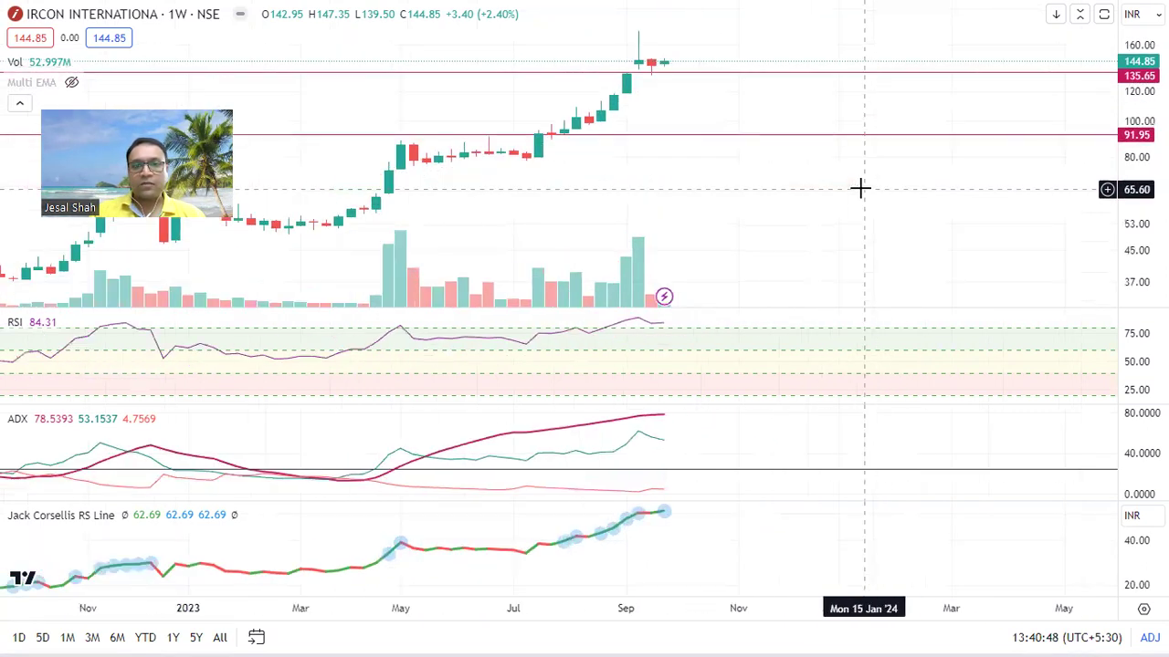
scroll(861, 188, down, 2)
text(1D)
key(Return)
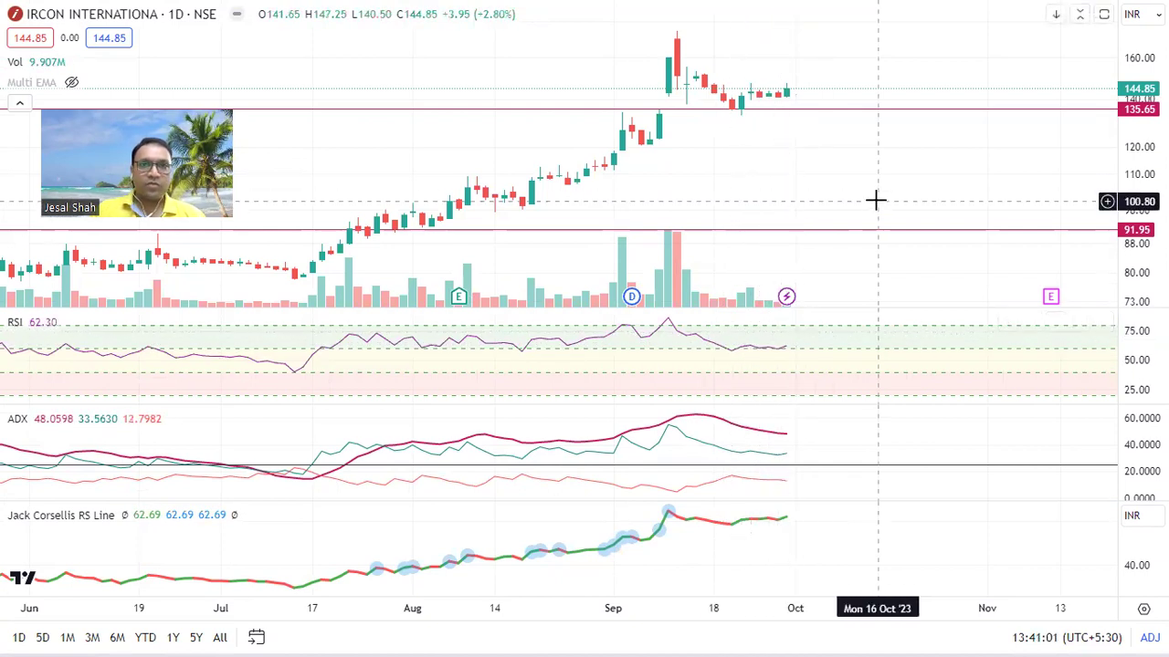
text(1w)
key(Return)
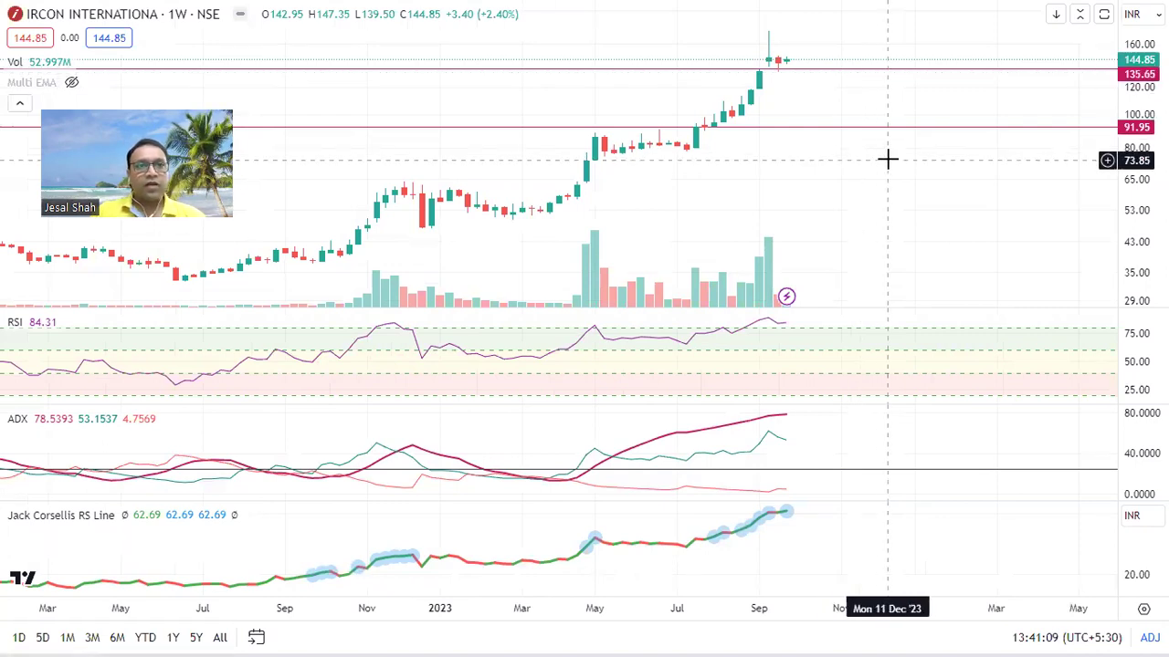
- Move to the REC LTD weekly chart, compare it with Power Finance Corp (PFC) on NSE, and return to REC LTD
key(Down)
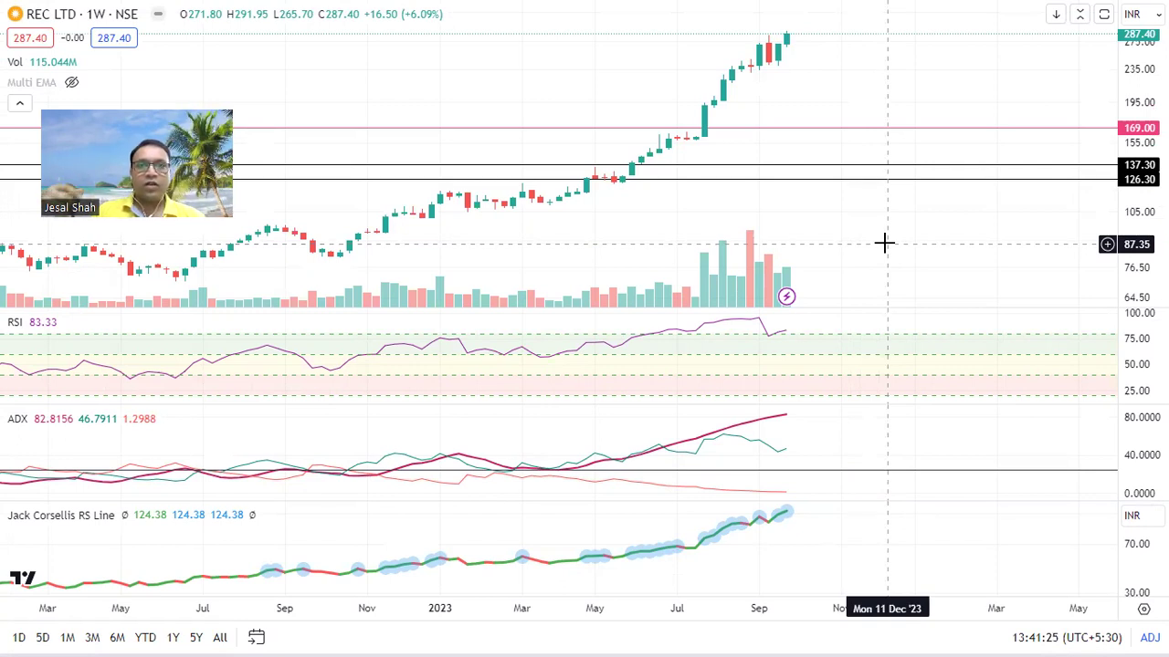
text(PFC)
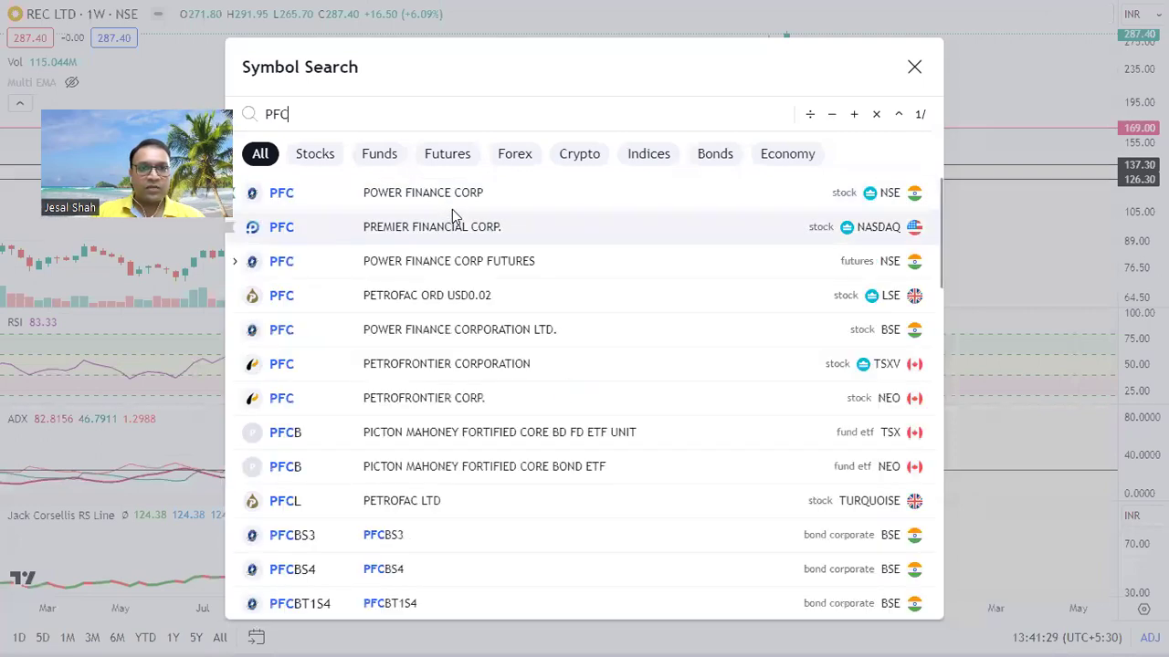
click(464, 196)
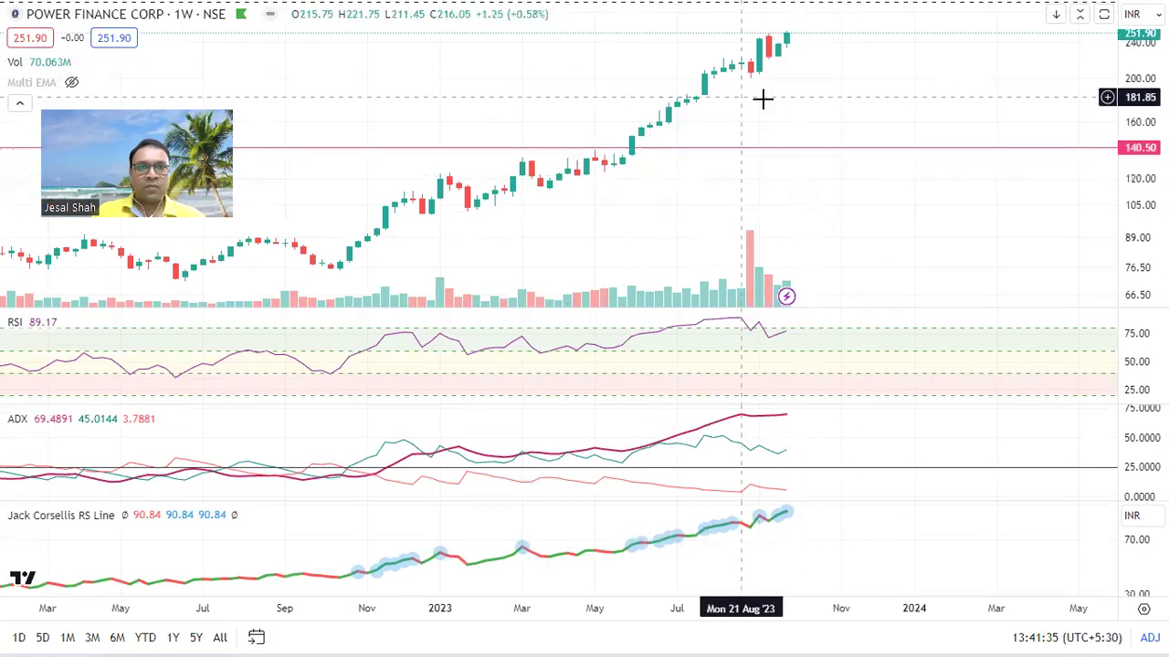
text(REC)
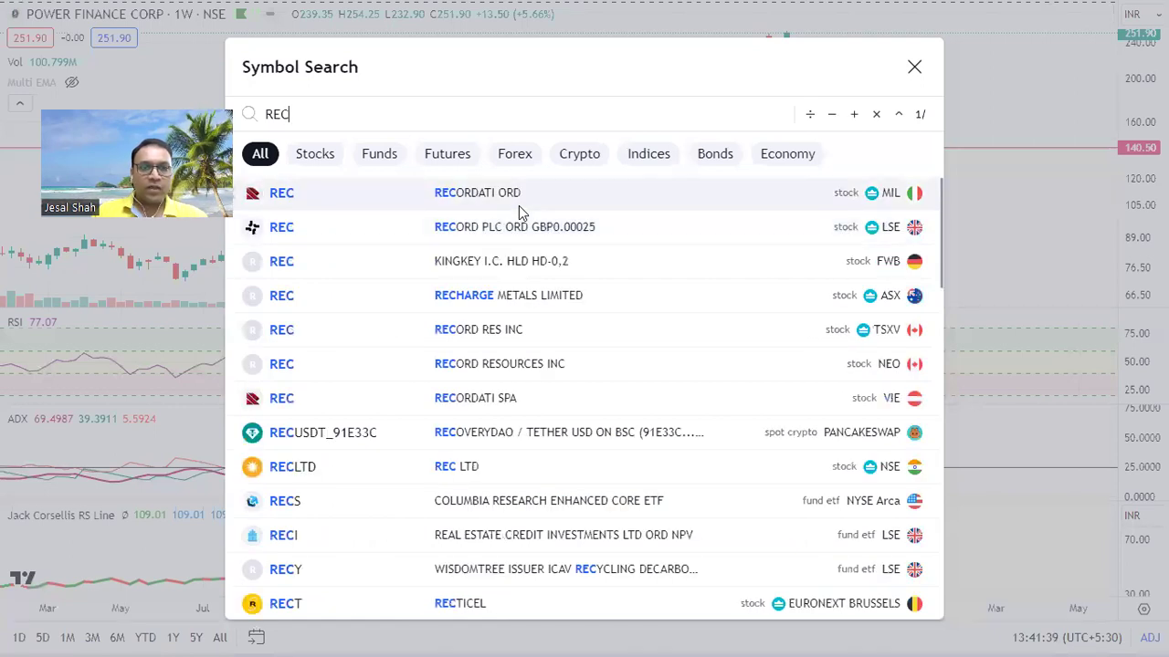
click(502, 467)
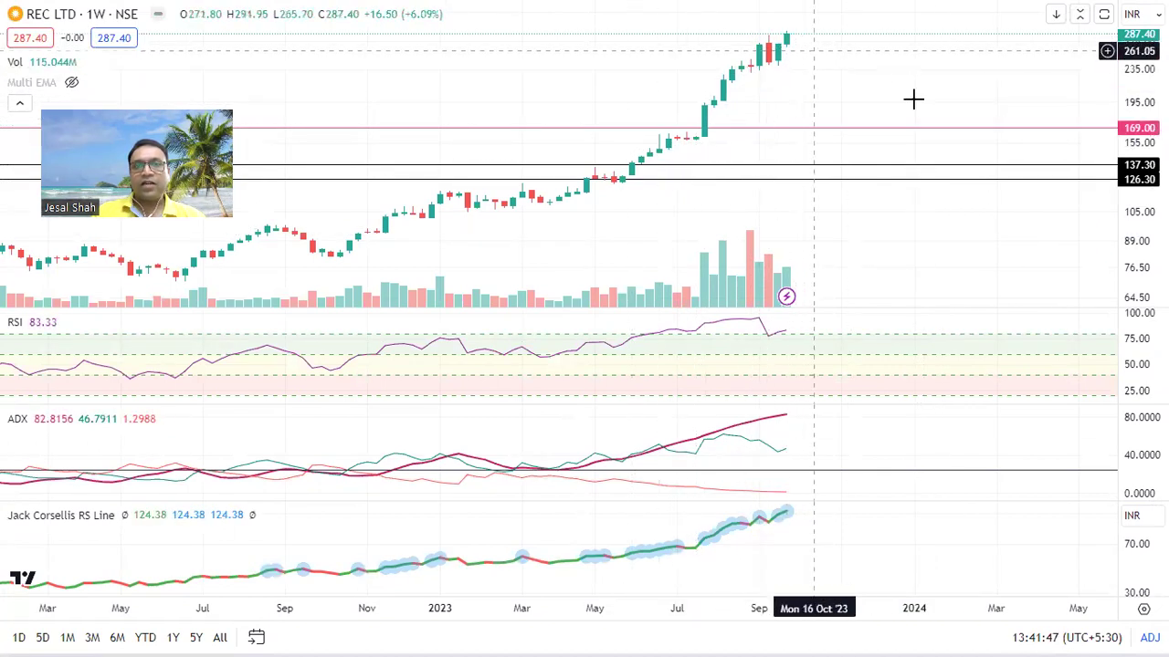
- Move to the Rail Vikas Nigam weekly chart, examine its price action around the 142.40 and 157.15 lines, and advance to Grasim Industries
key(Down)
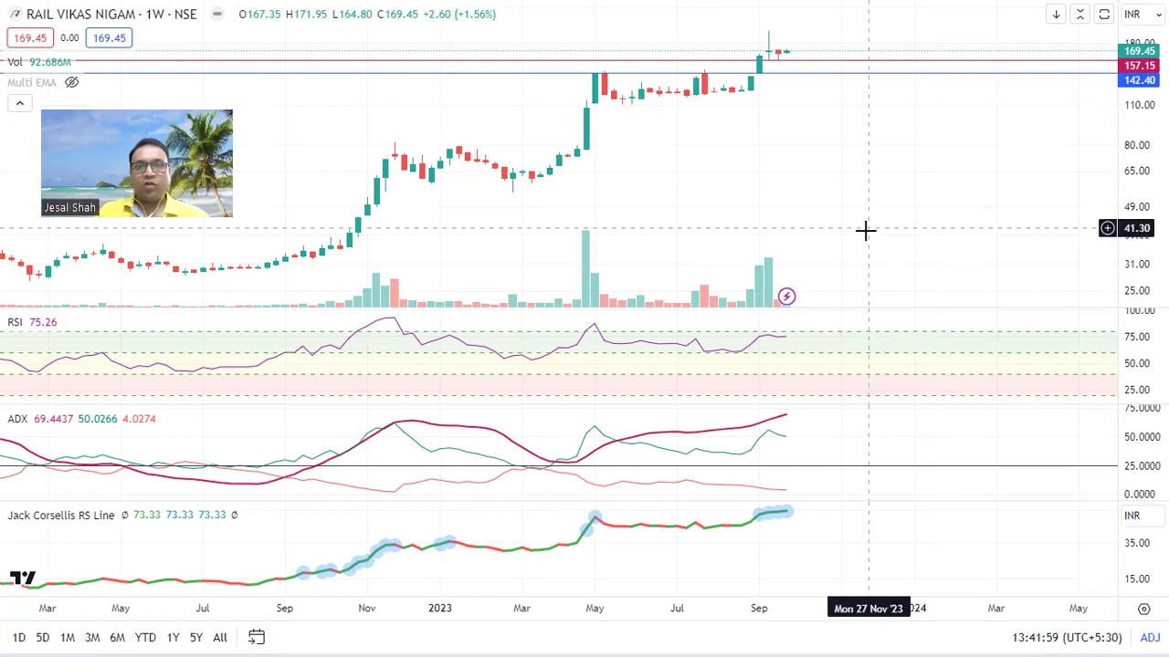
scroll(864, 230, up, 3)
scroll(830, 240, down, 2)
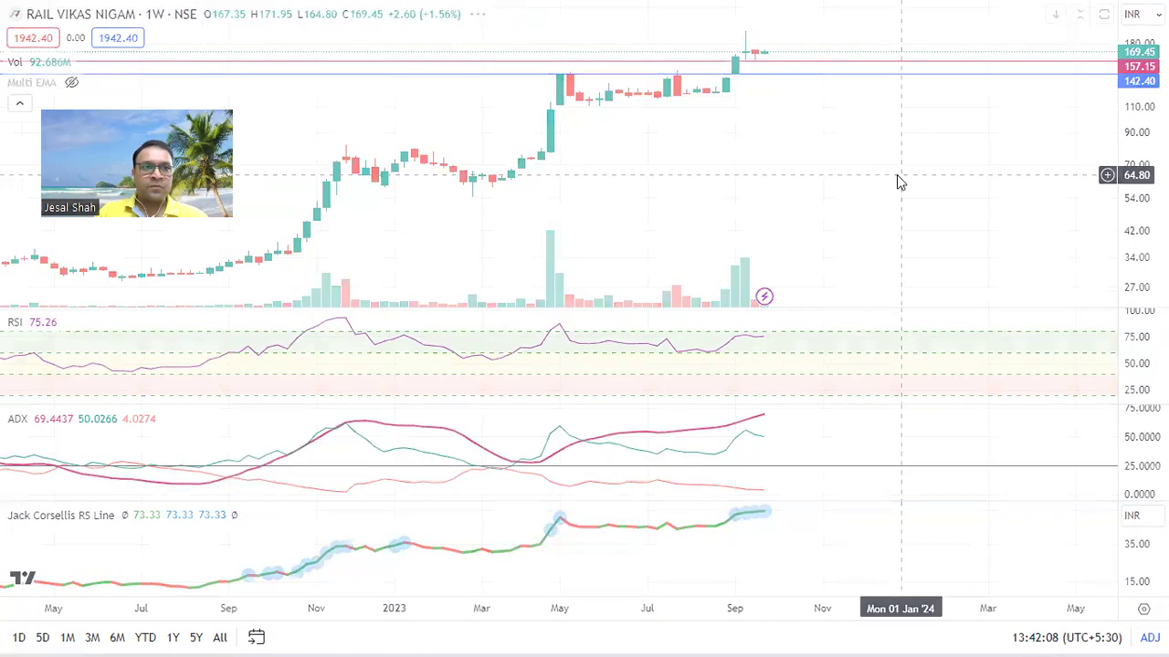
key(space)
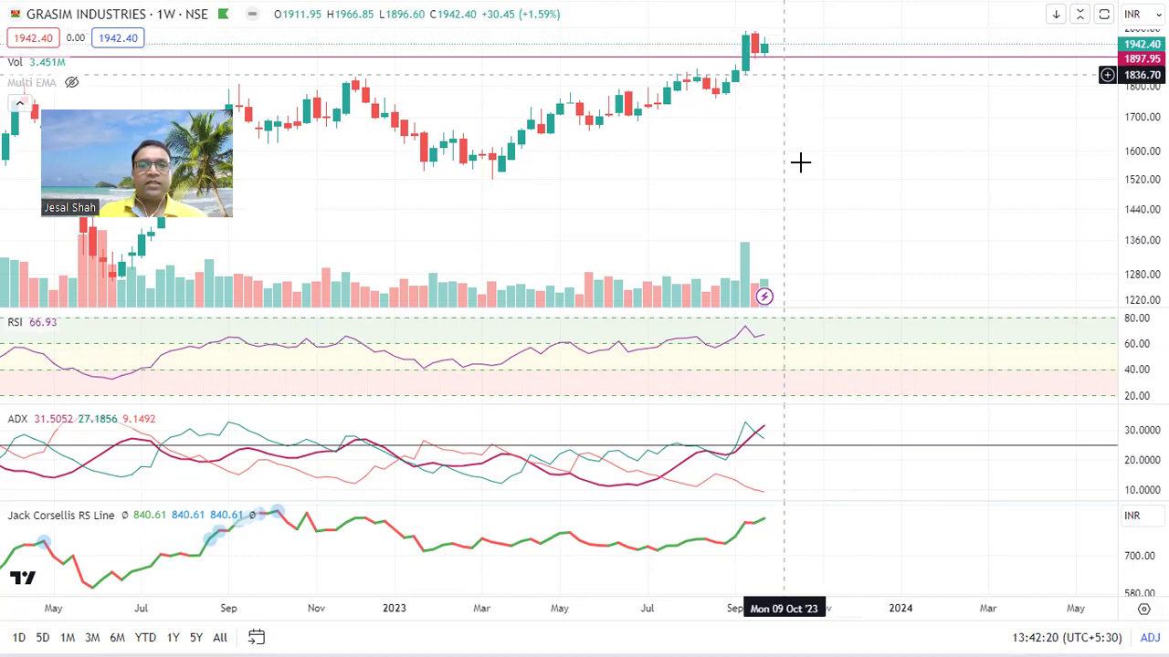
- Move to the JK Tyre weekly chart and examine its consolidation between the 267.80 and 282.90 lines in a maximized price pane
key(Down)
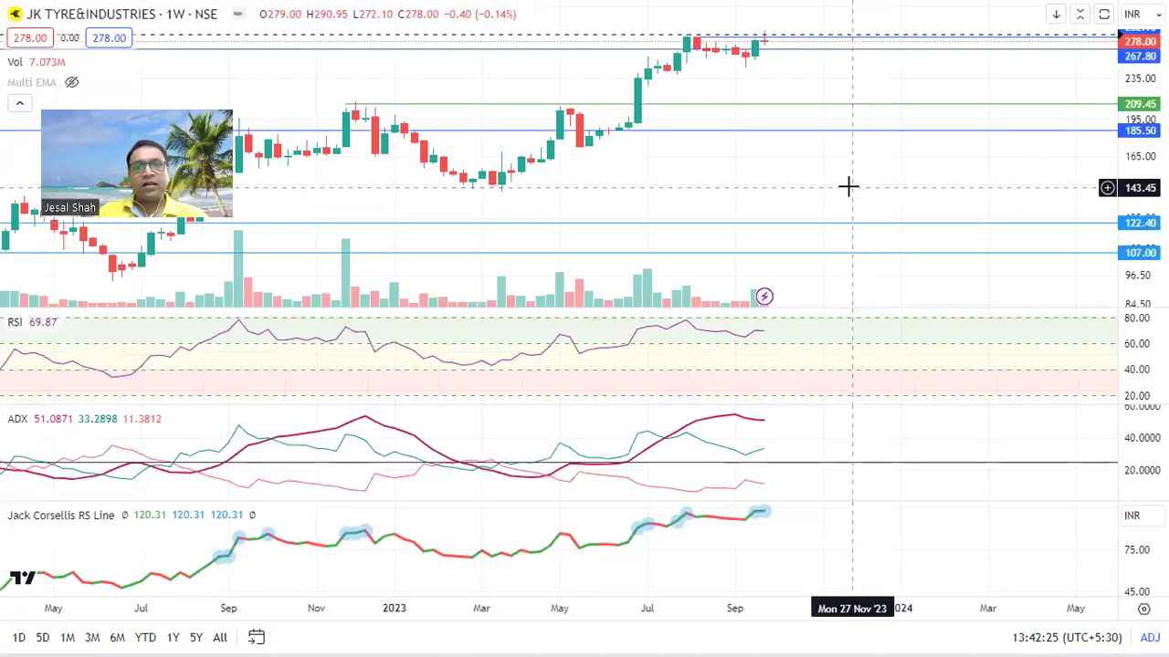
double_click(865, 167)
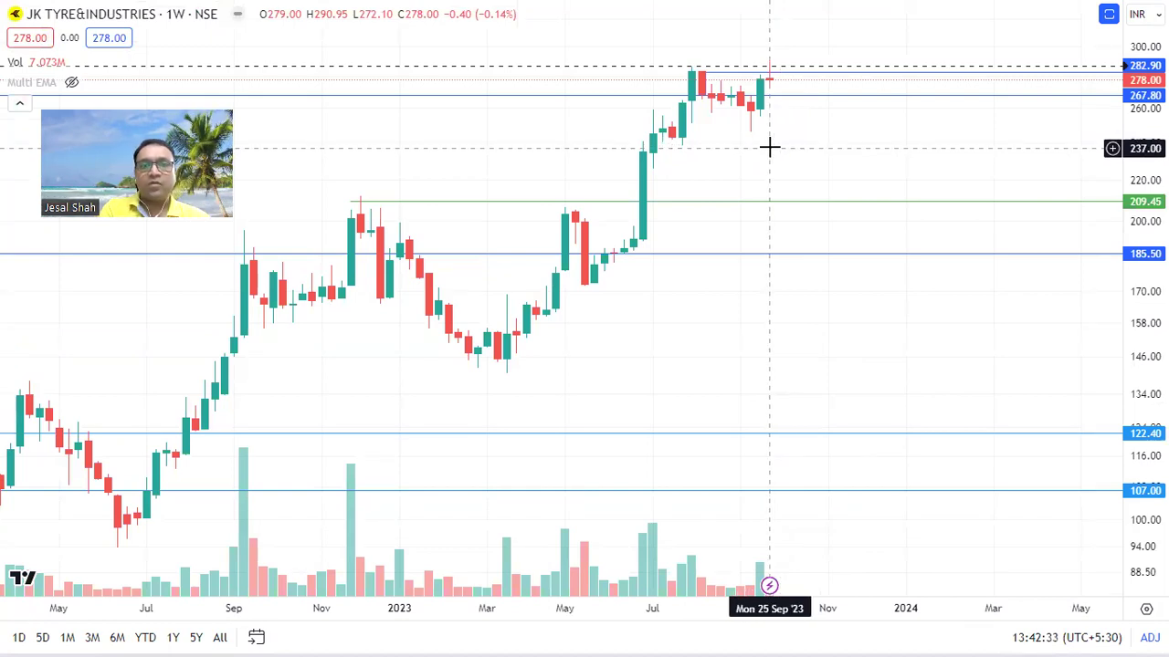
scroll(781, 301, up, 3)
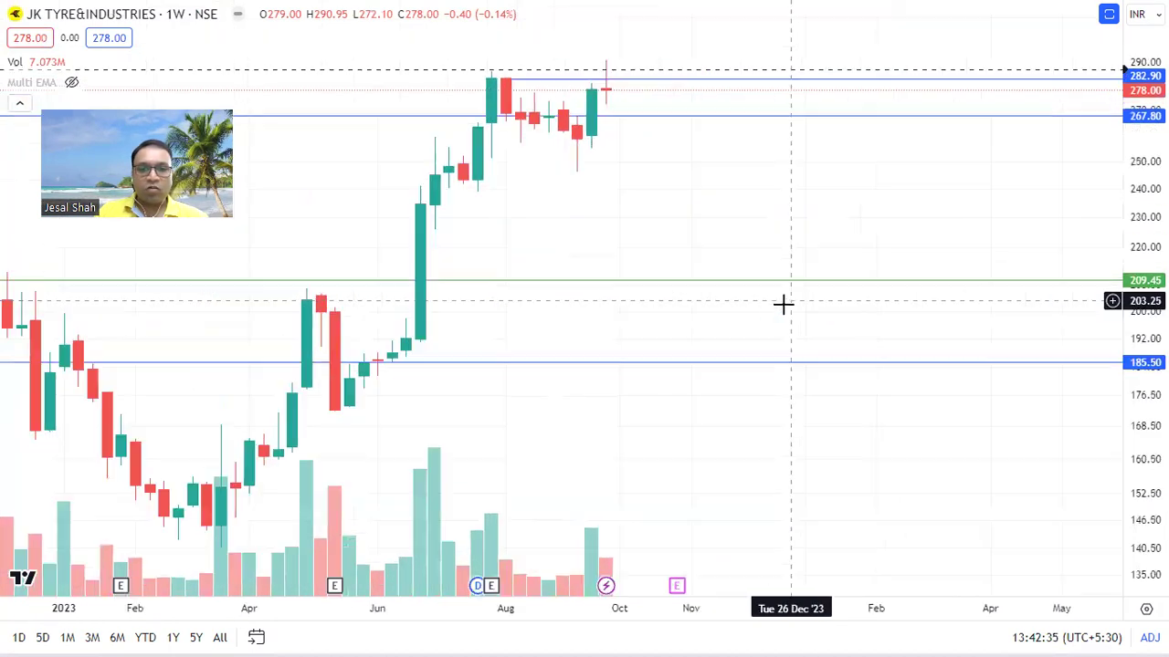
scroll(775, 444, down, 1)
scroll(774, 444, down, 3)
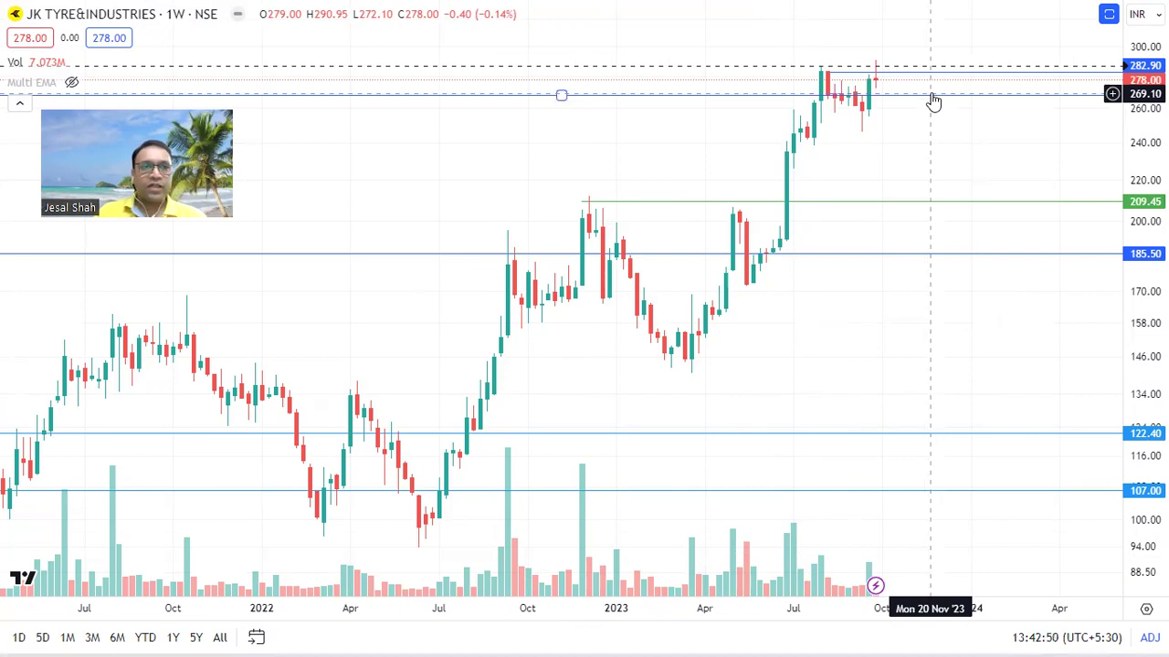
- Advance past LIC Housing Finance to Welspun Corp, examine its weekly candles and volume in a maximized price pane, and restore the indicator panes
key(Down)
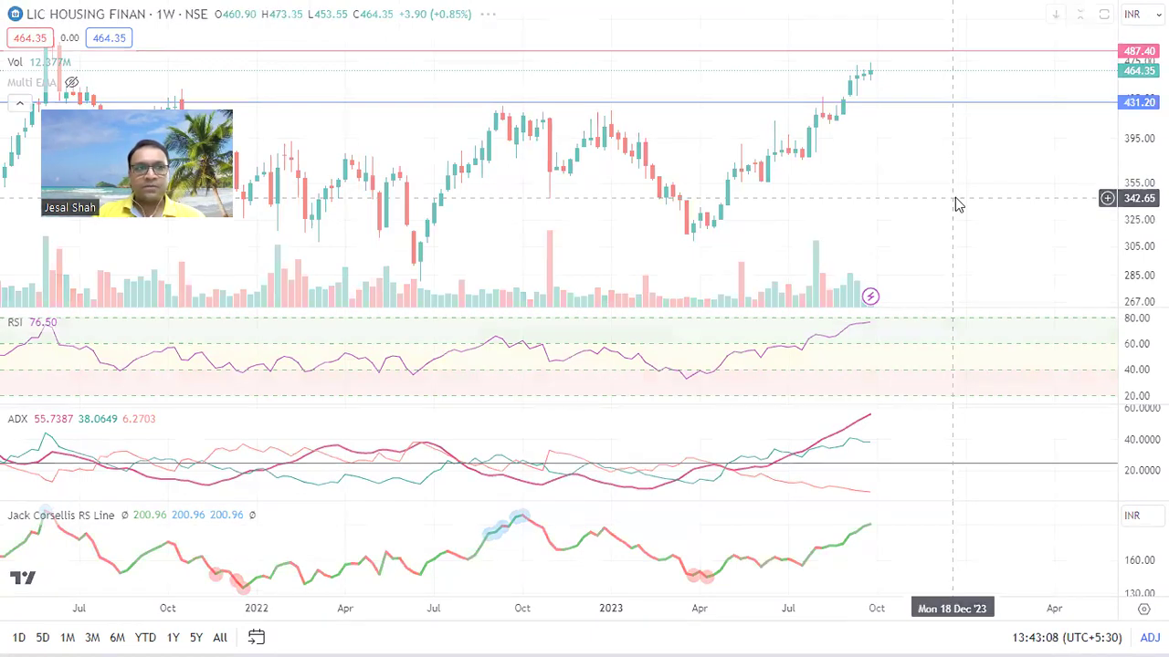
key(Down)
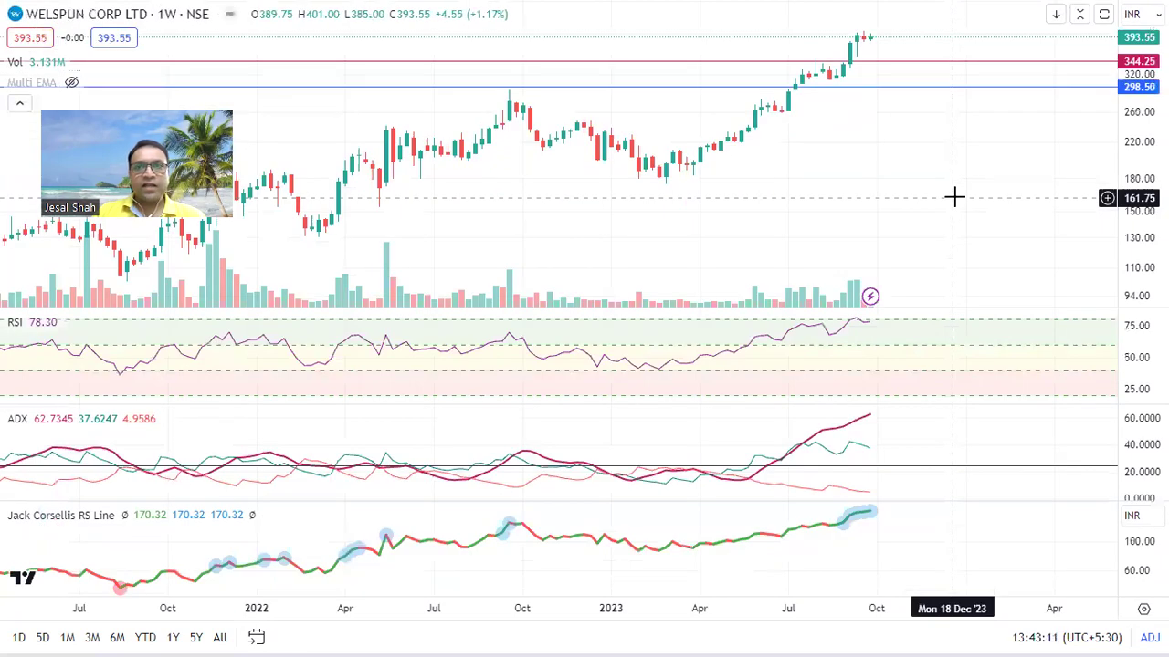
double_click(939, 191)
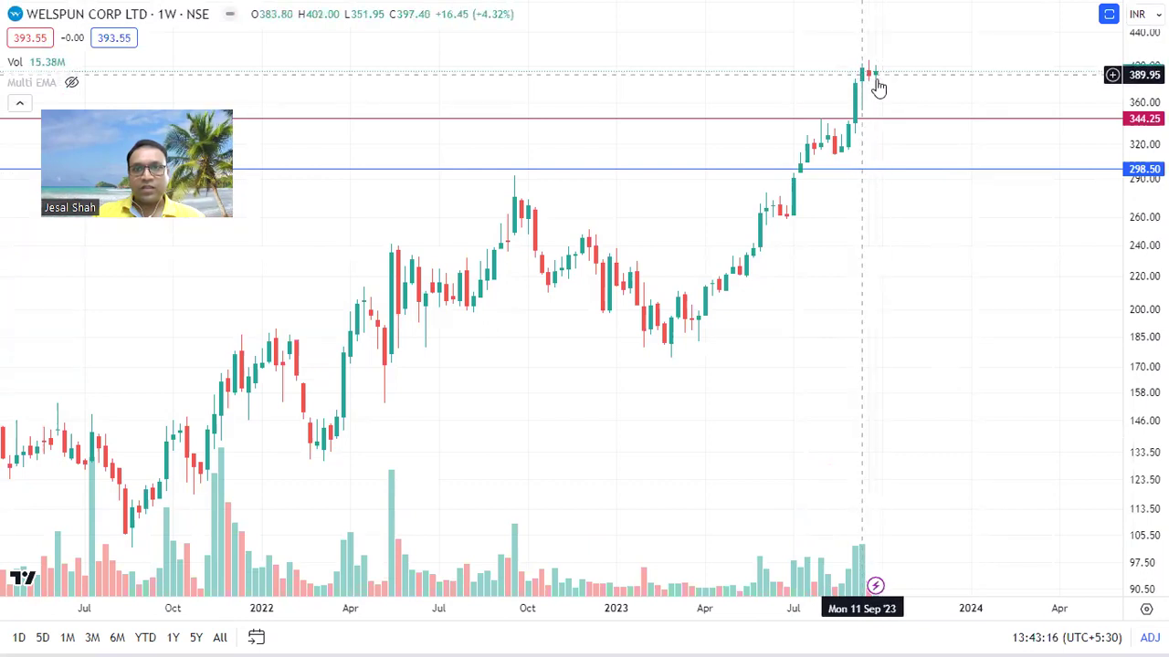
double_click(948, 229)
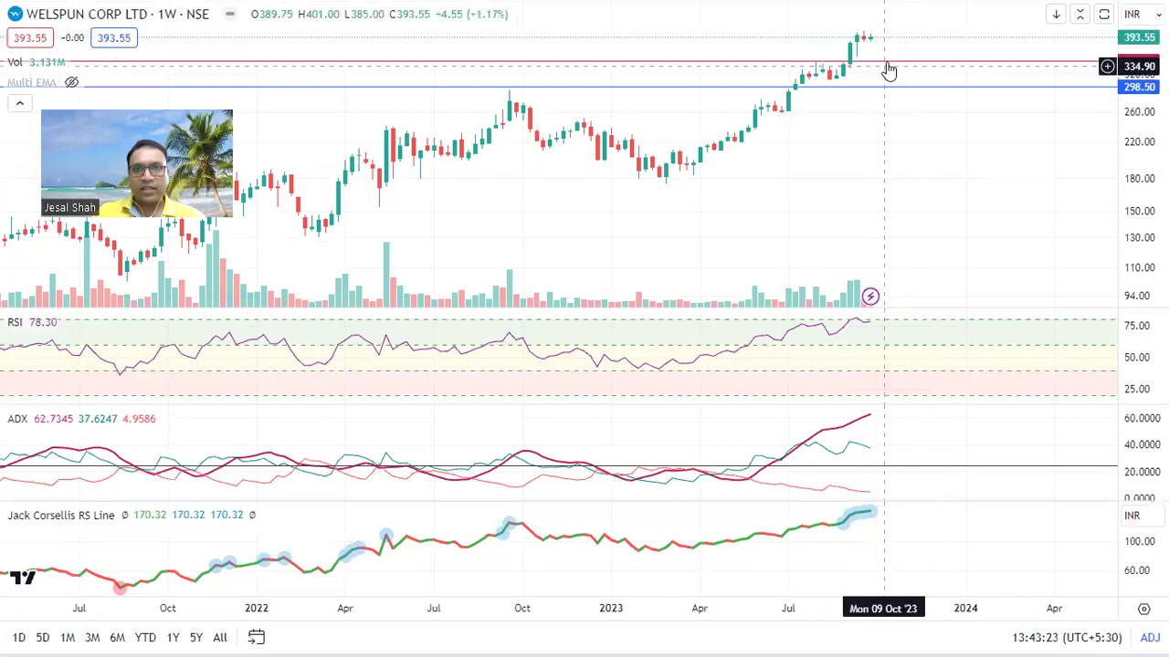
double_click(890, 182)
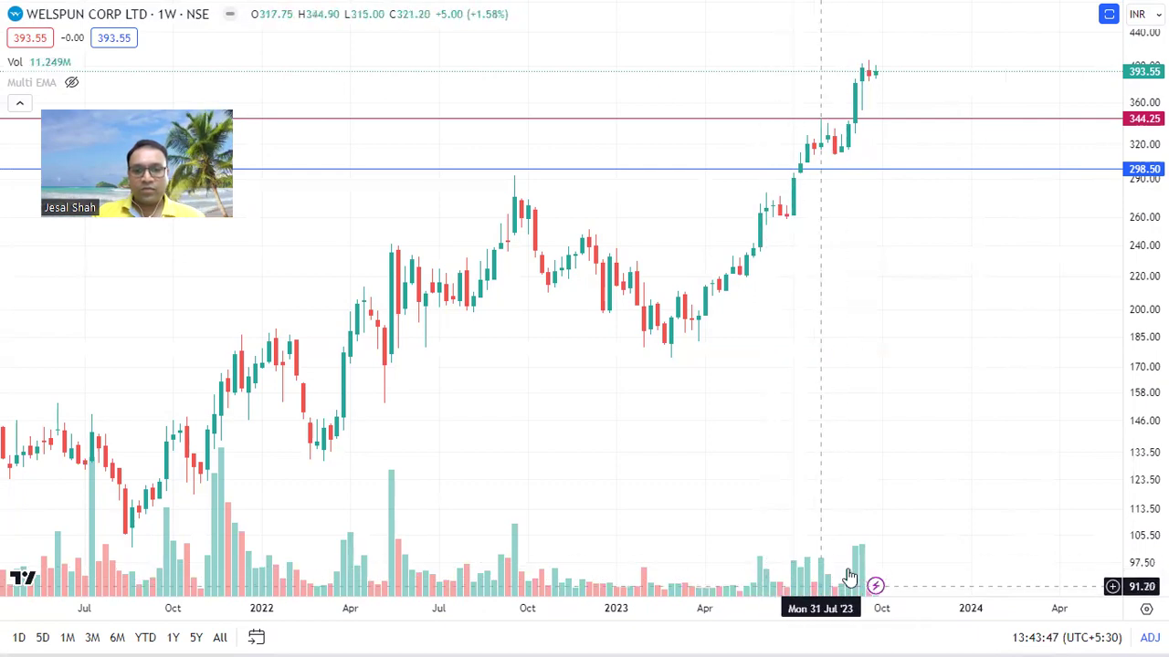
double_click(971, 290)
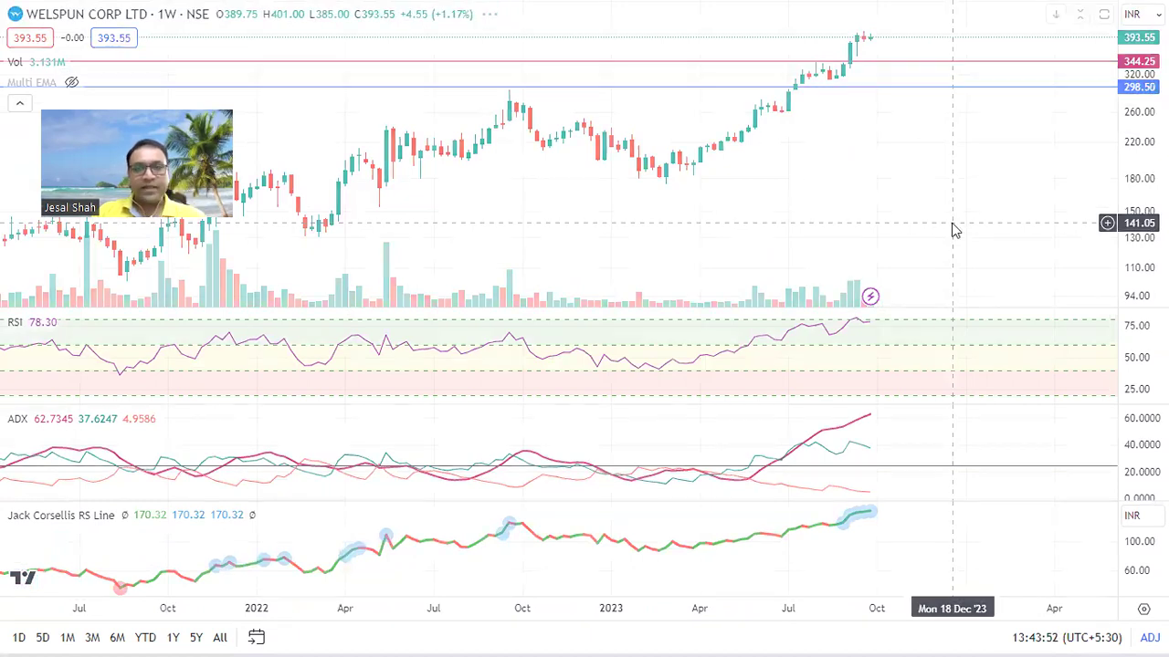
- Move to the Maruti Suzuki weekly chart, examine its breakout above 9910.95 in a maximized price pane, and restore the indicator panes
key(space)
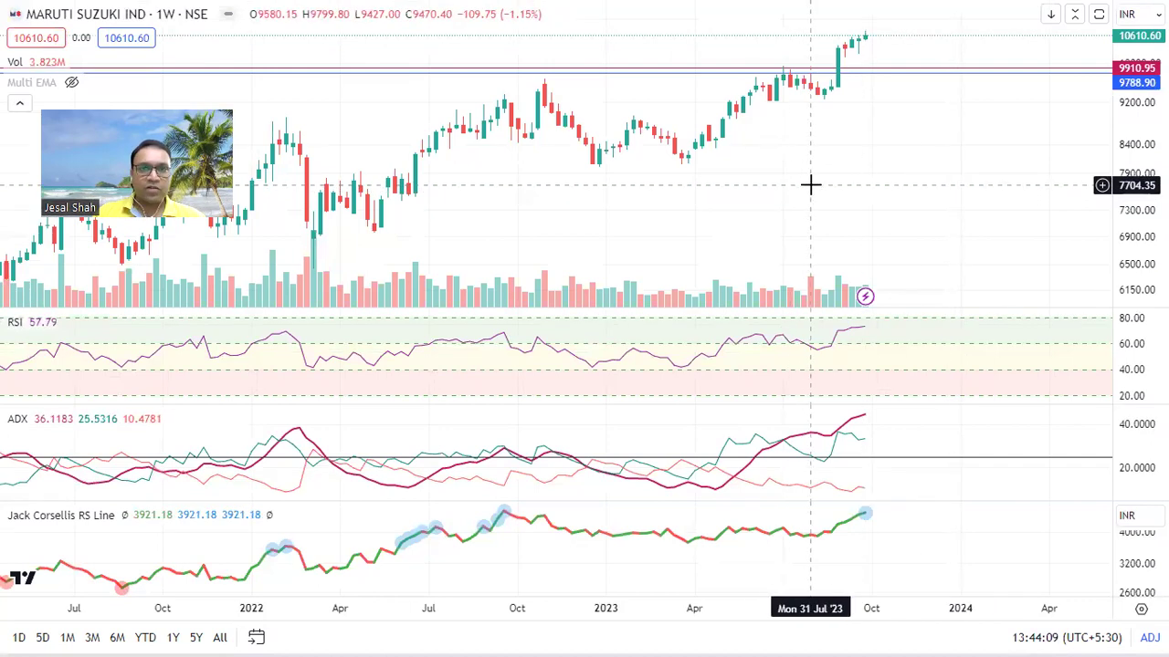
double_click(938, 180)
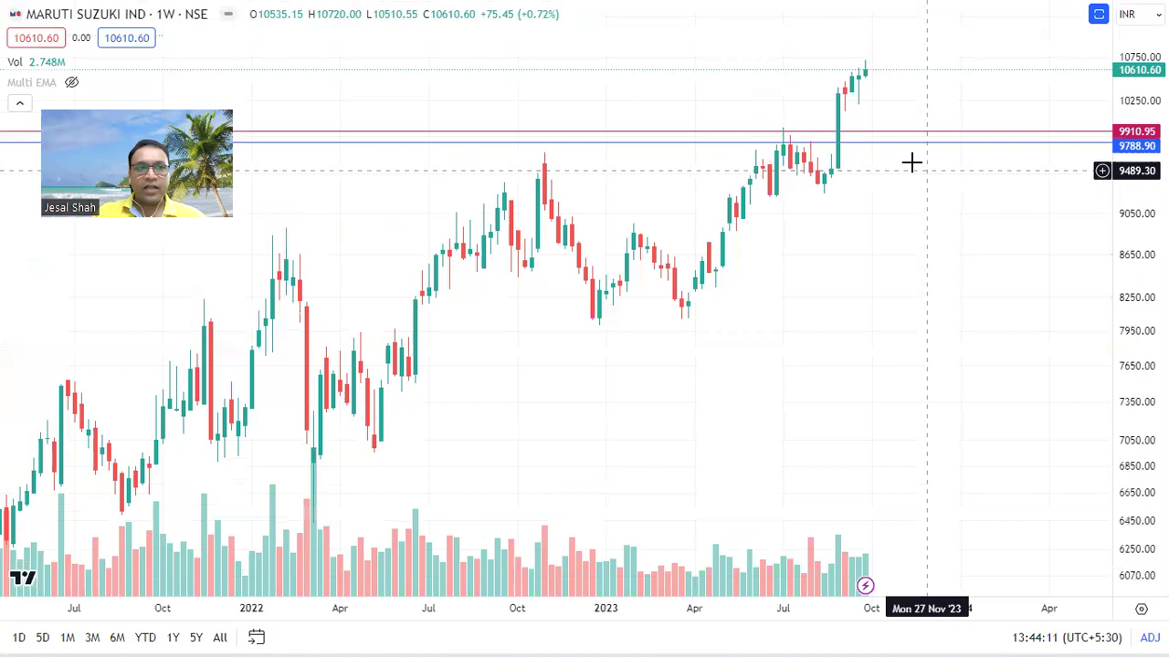
double_click(1029, 193)
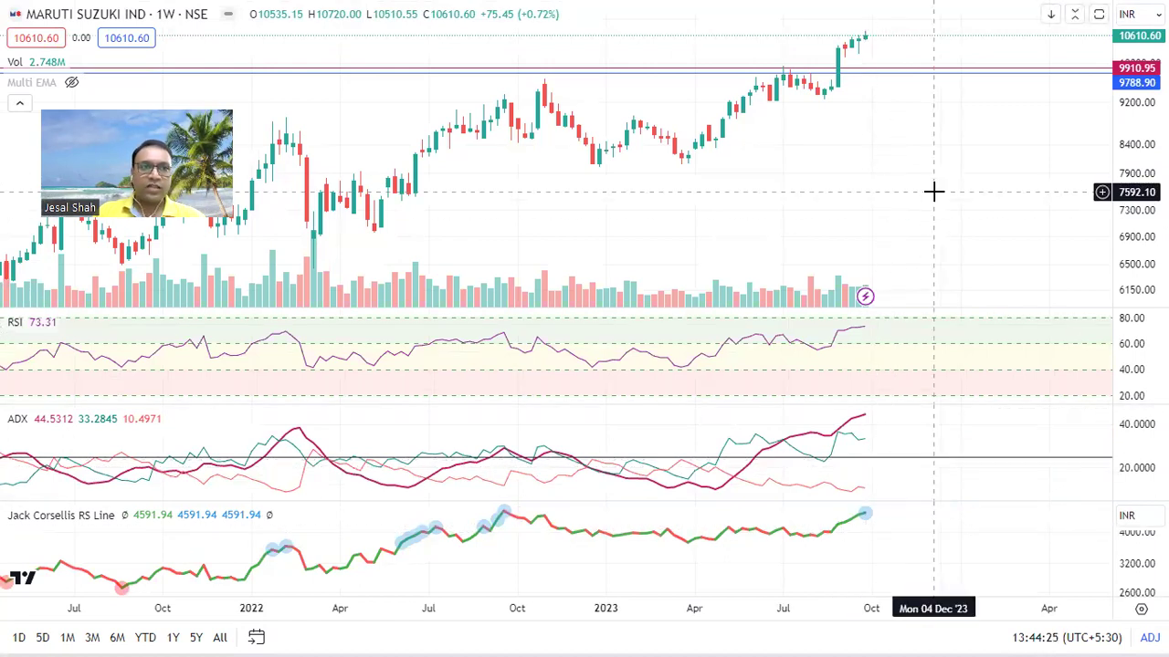
- Move to the Tata Investment chart, set its interval to 1D, show the Multi EMA lines, and collapse the indicator legend
key(Down)
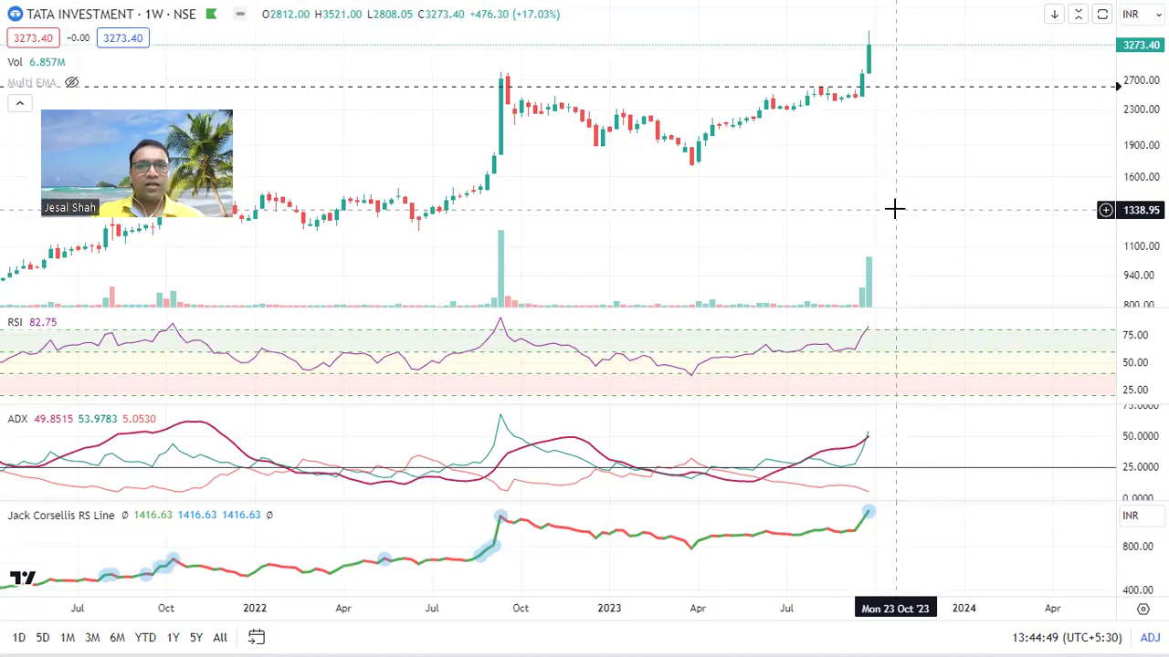
text(1)
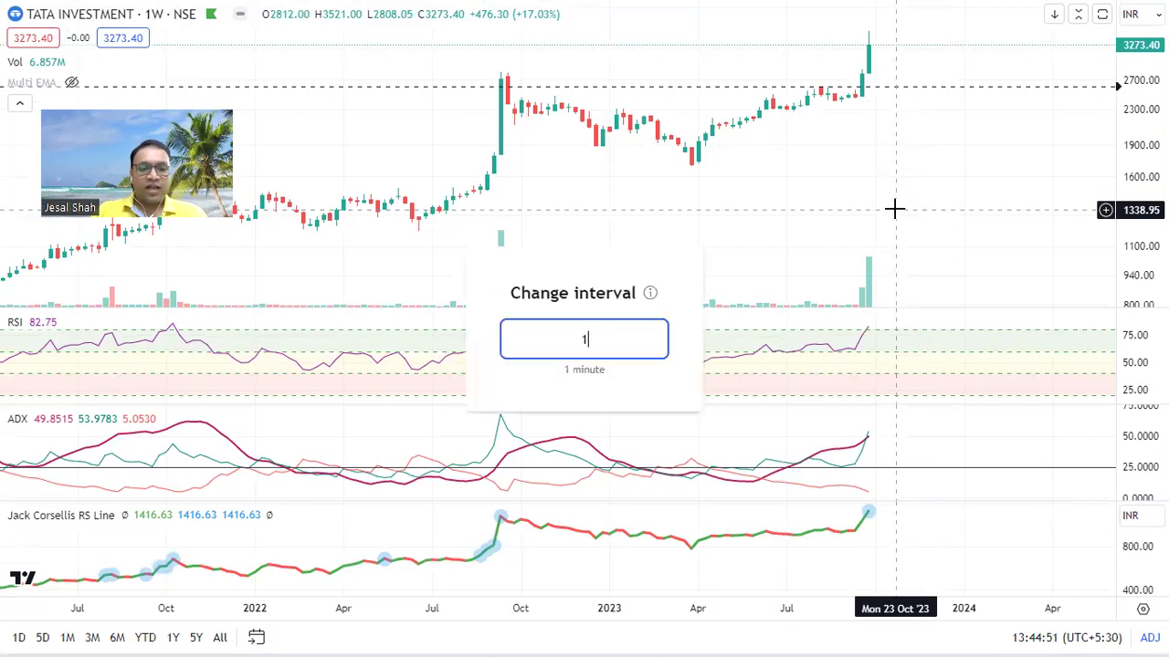
text(d)
key(Return)
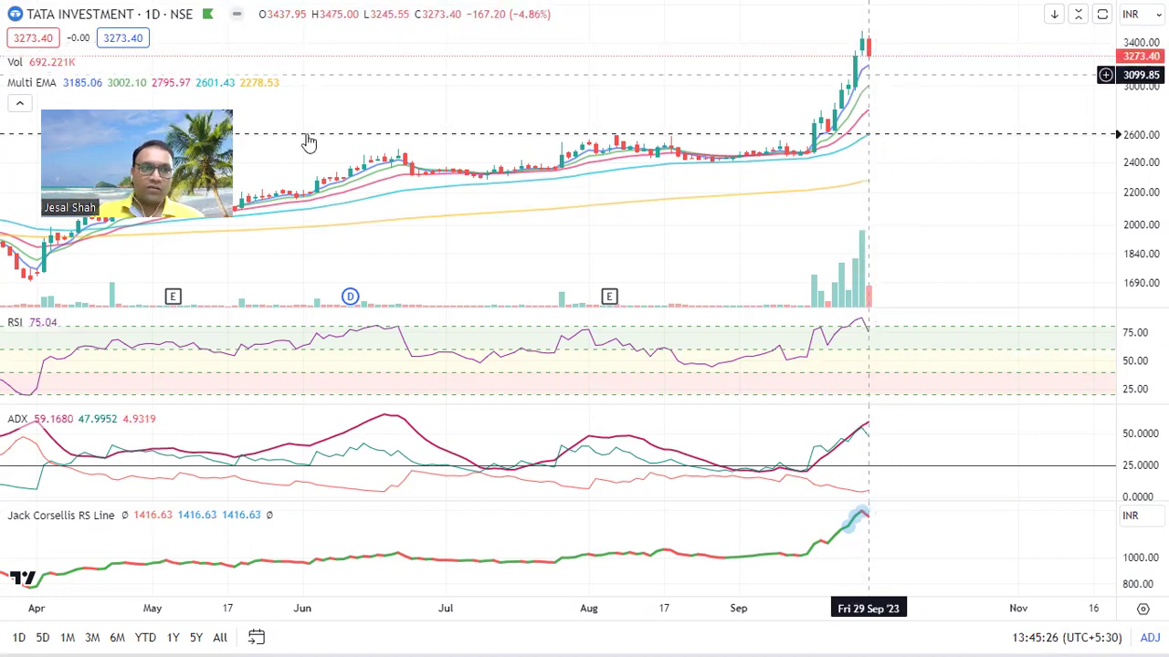
click(20, 106)
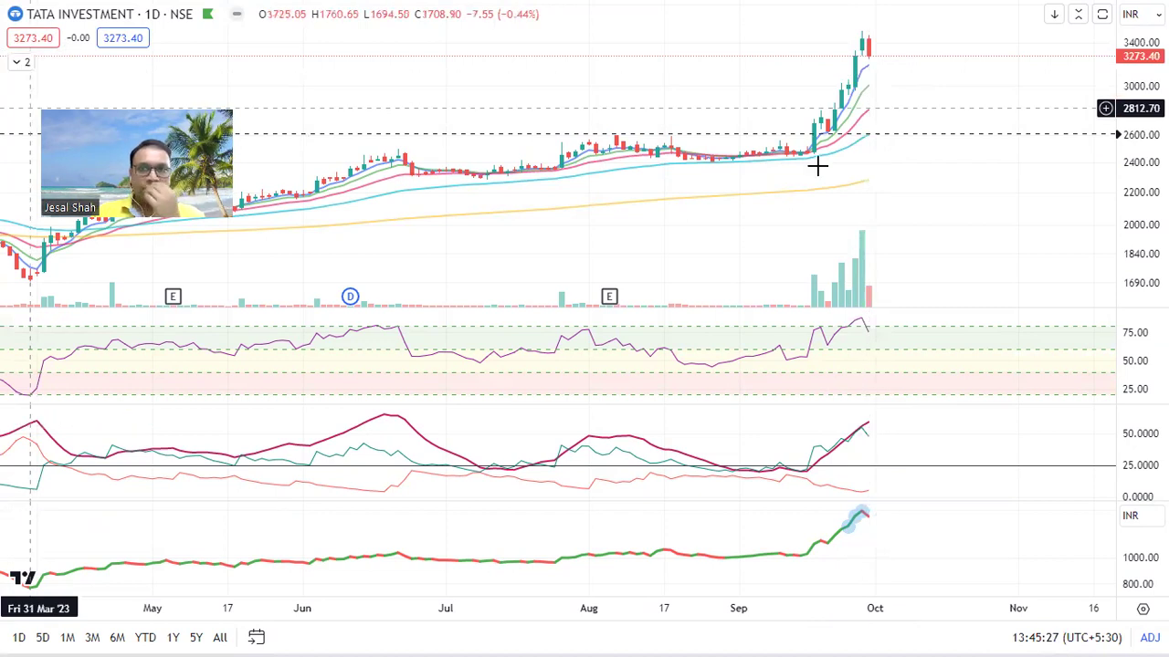
- Leave full screen, open Glenmark from the 3RD OCT section of the Key watchlist, and show its chart in full screen
key(Escape)
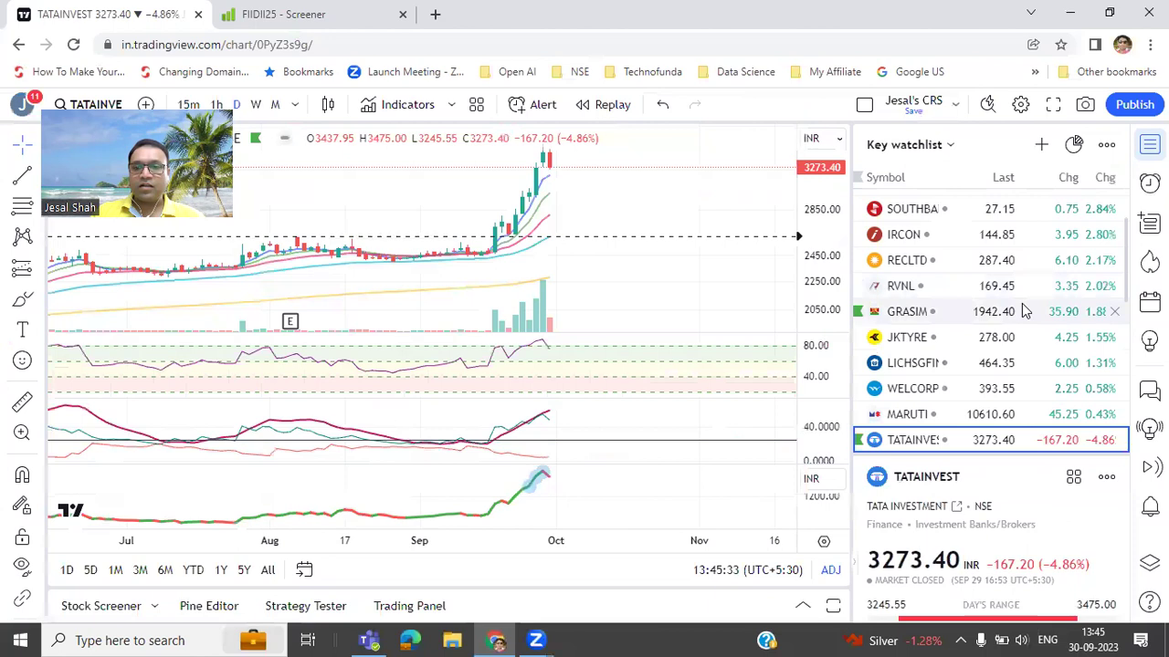
scroll(1022, 303, down, 1)
scroll(1021, 303, down, 3)
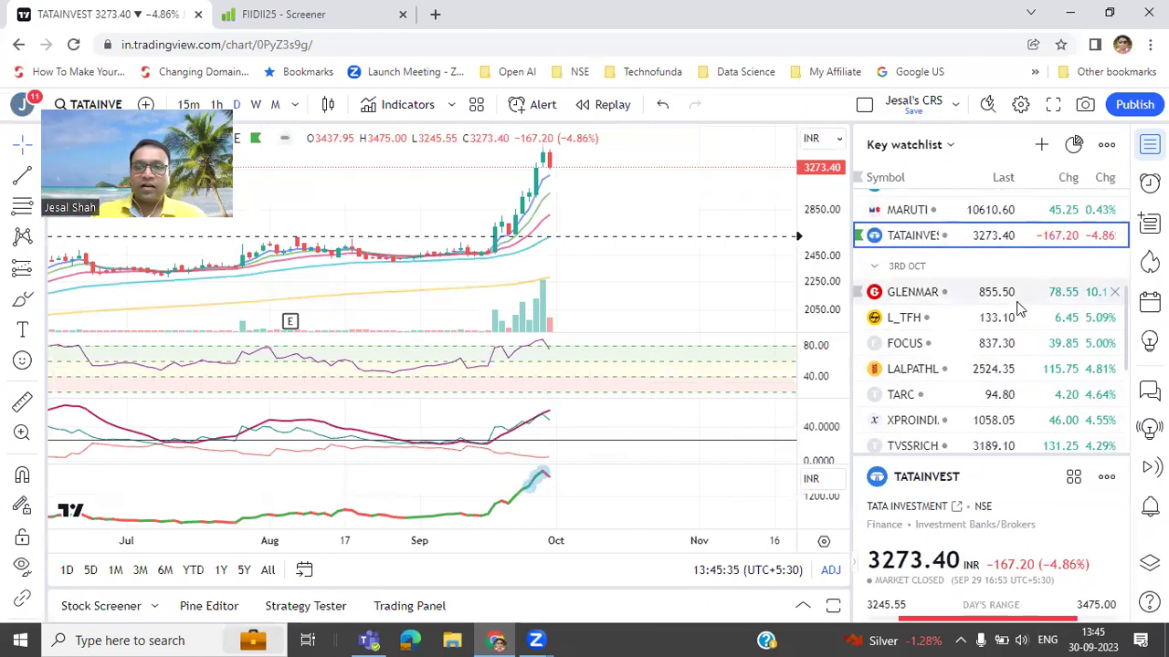
click(991, 294)
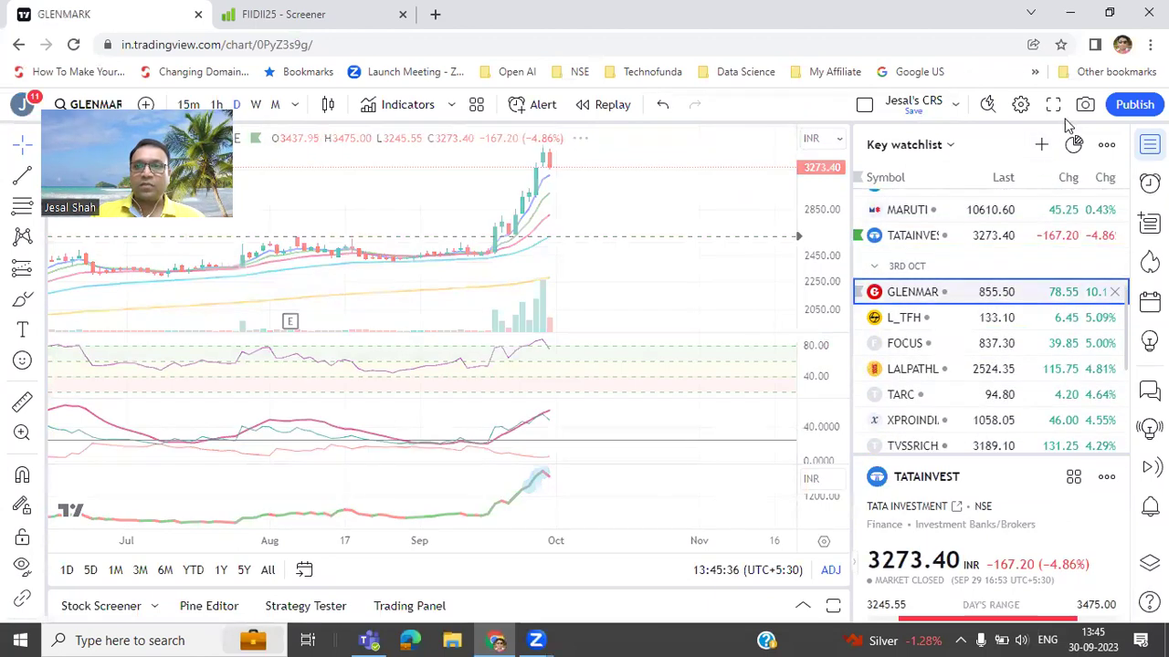
click(1052, 106)
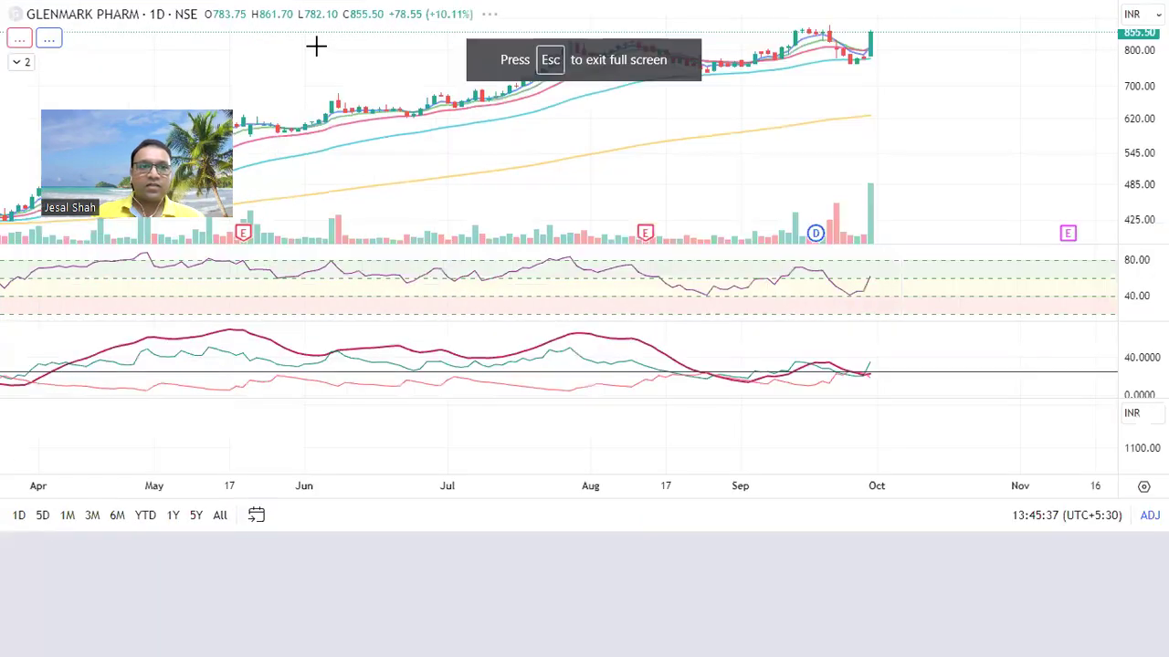
- Examine Glenmark's daily candles near the horizontal line at its September high in a maximized price pane
scroll(932, 228, up, 2)
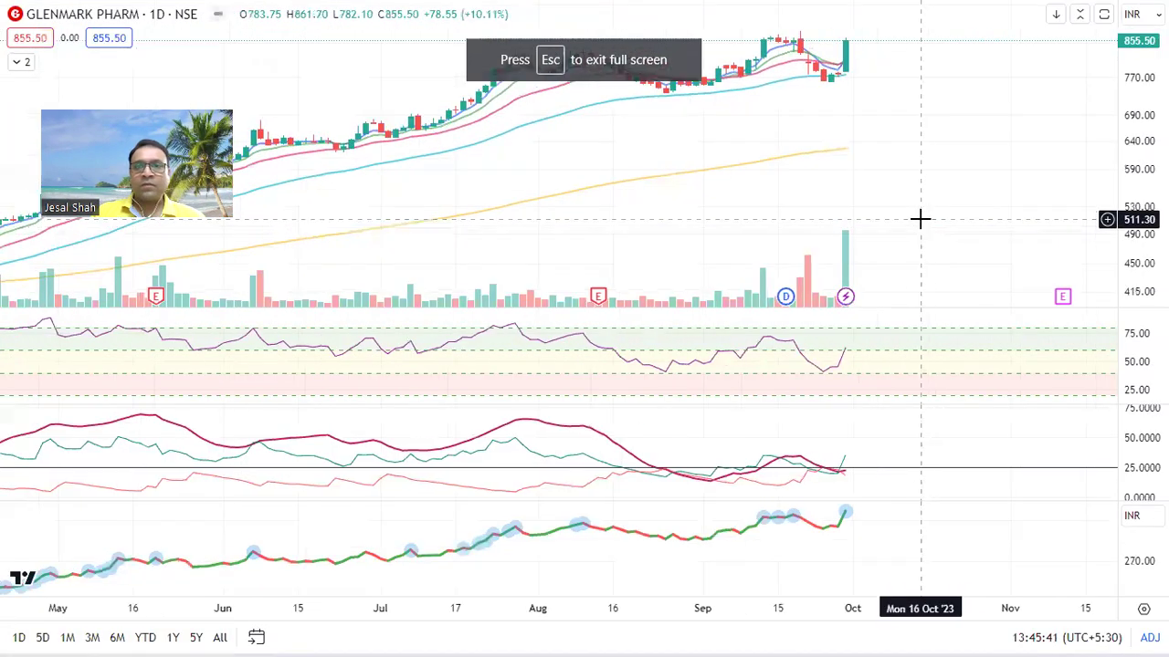
scroll(919, 219, down, 3)
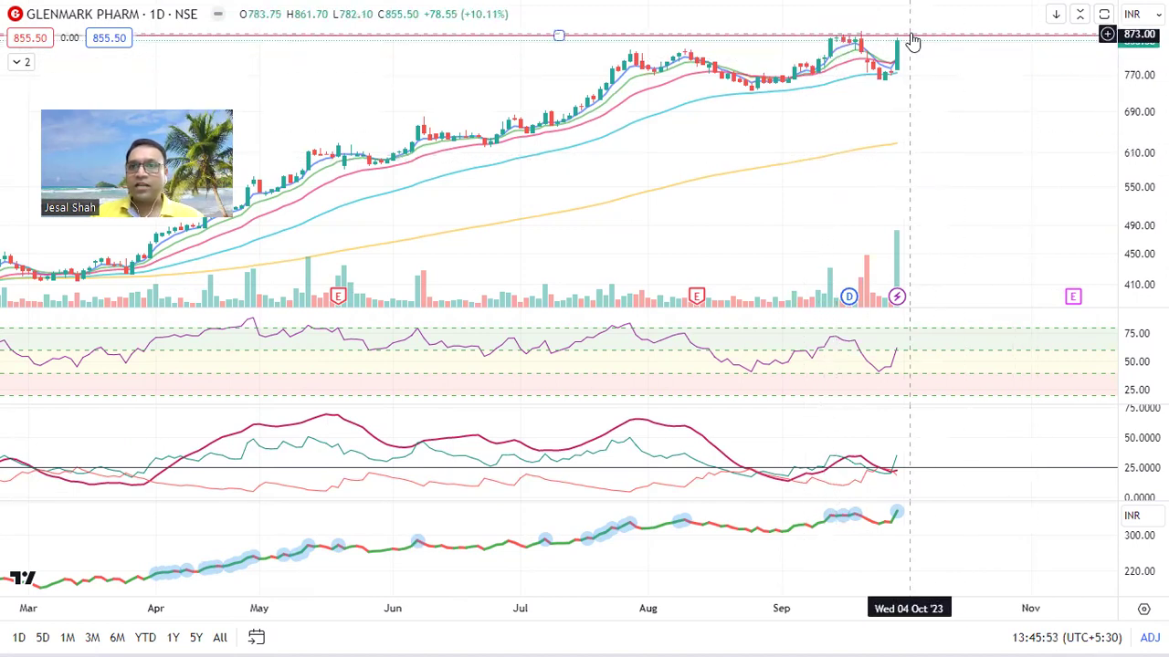
double_click(933, 53)
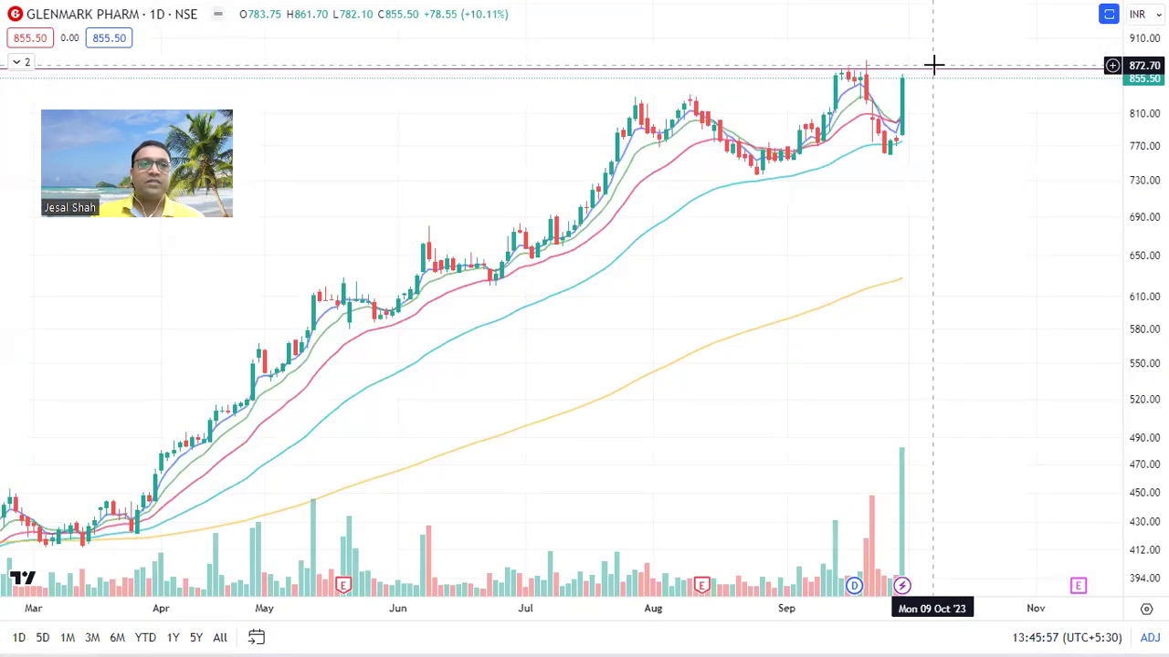
- Move to the L&T Finance daily chart, maximize its price pane, and place a horizontal line at 136.10 near its July highs
double_click(959, 161)
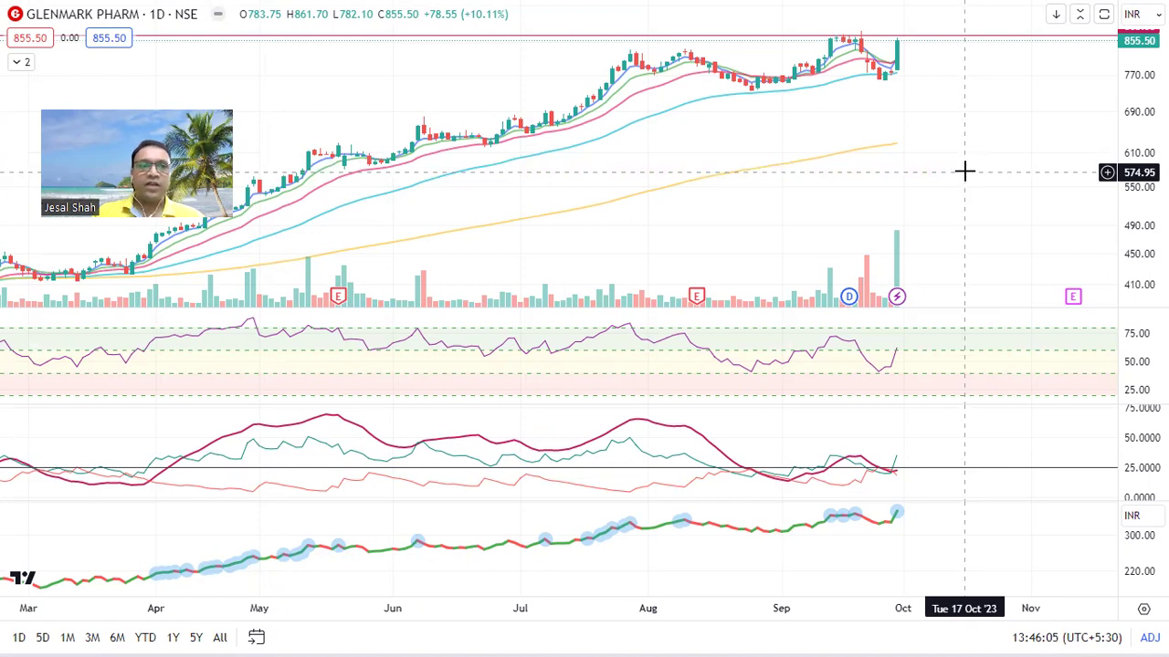
key(Down)
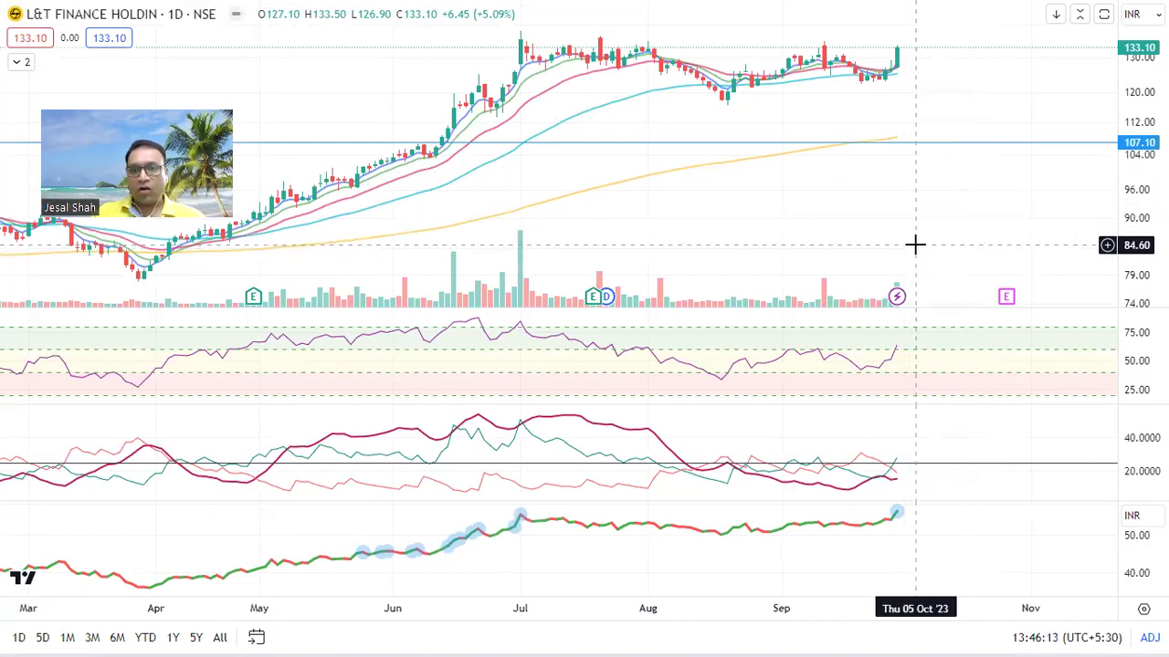
double_click(944, 217)
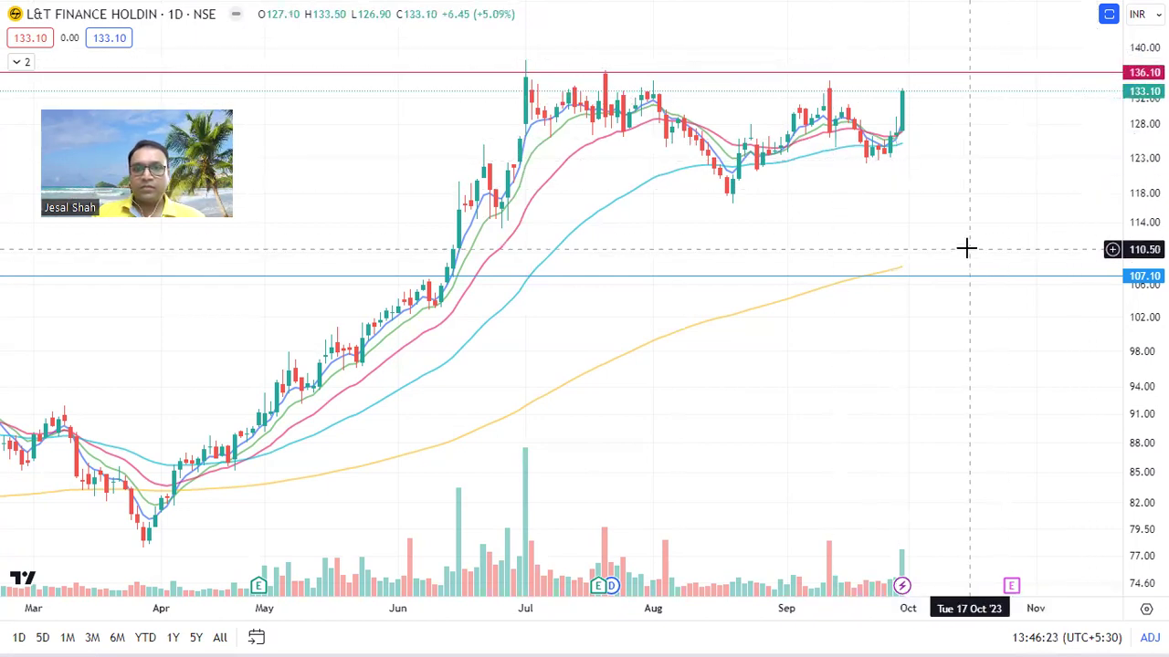
scroll(959, 253, down, 2)
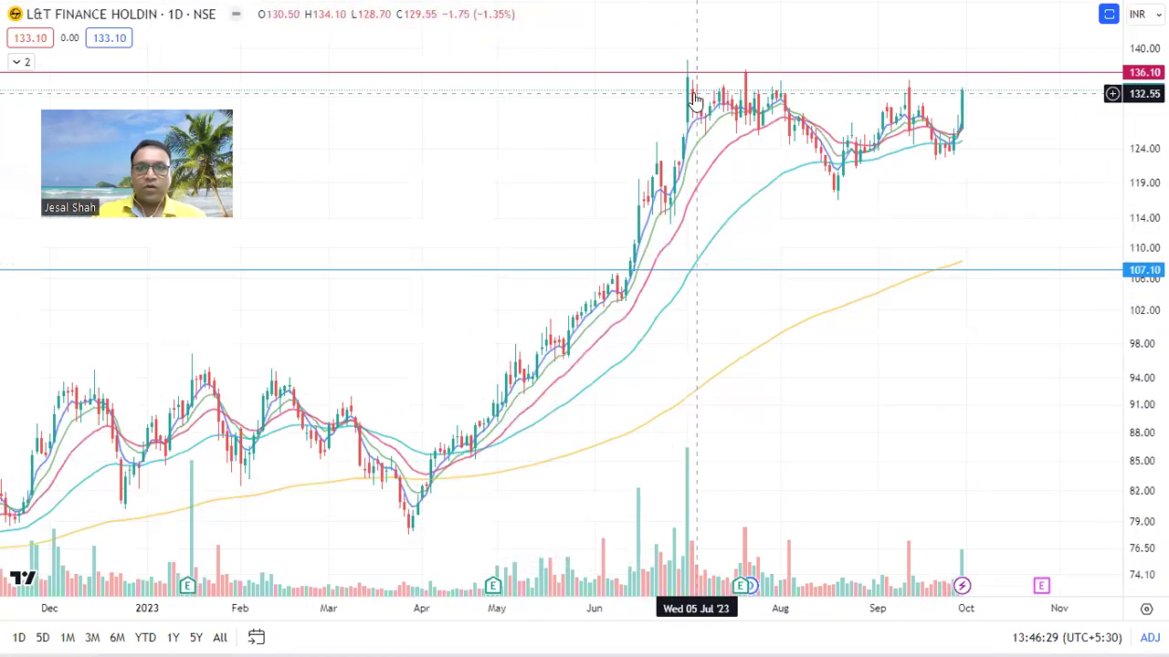
- Leave full screen, measure the L&T Finance price range from the late-March low up to the 136.10 line, and clear the measurement
key(Escape)
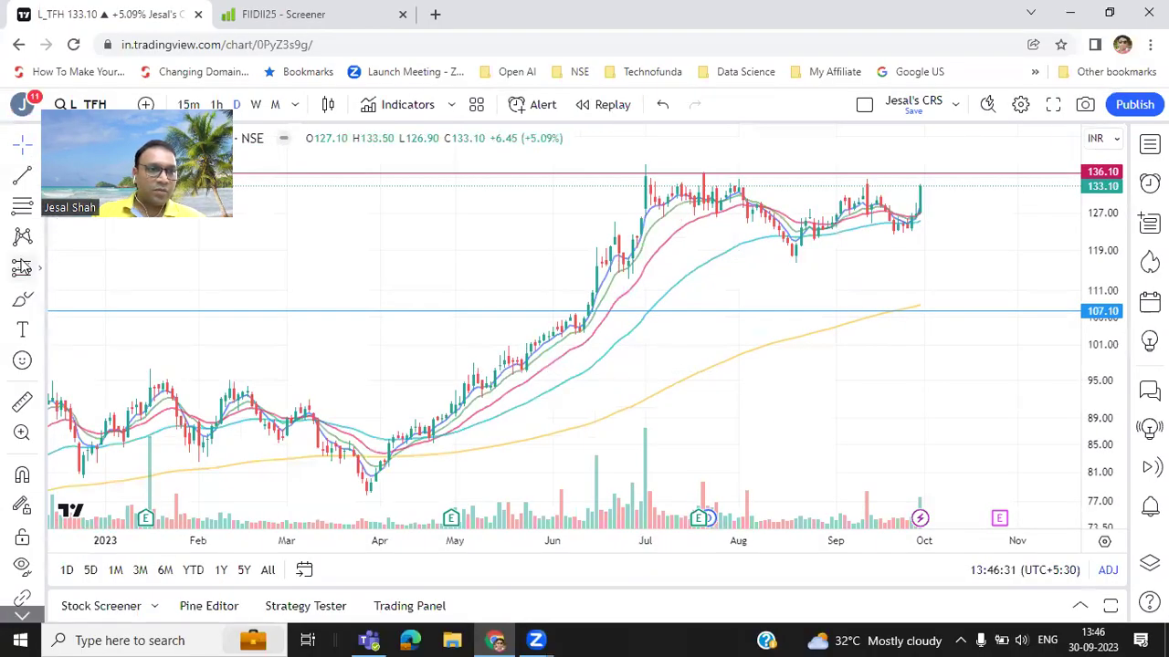
click(40, 271)
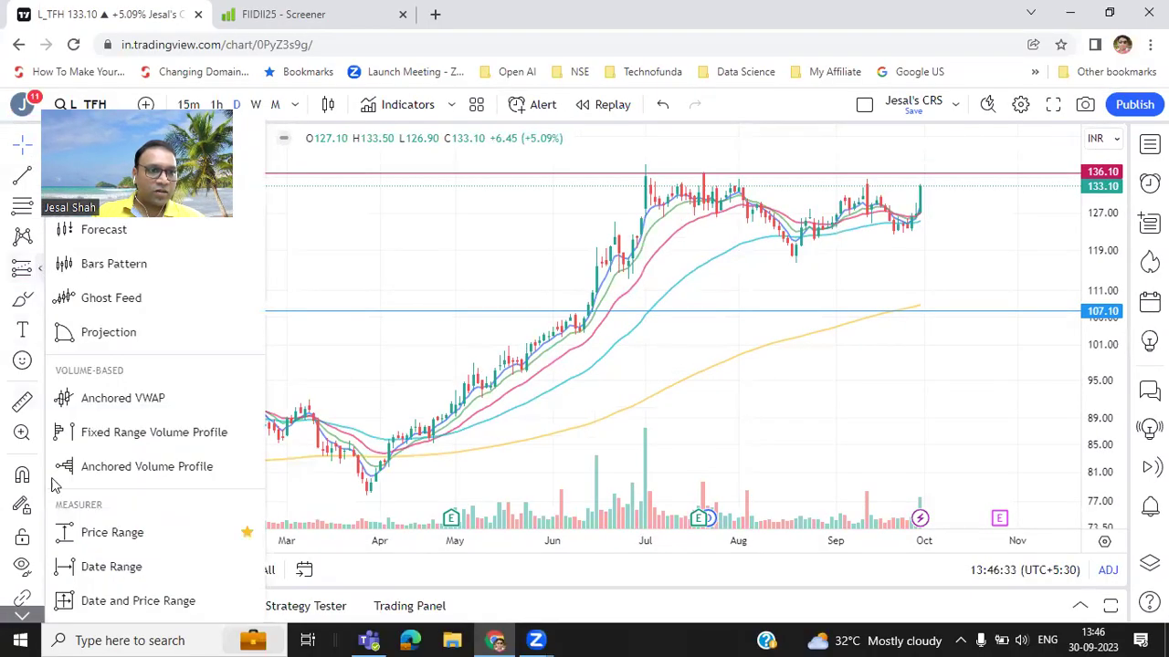
click(113, 532)
click(376, 490)
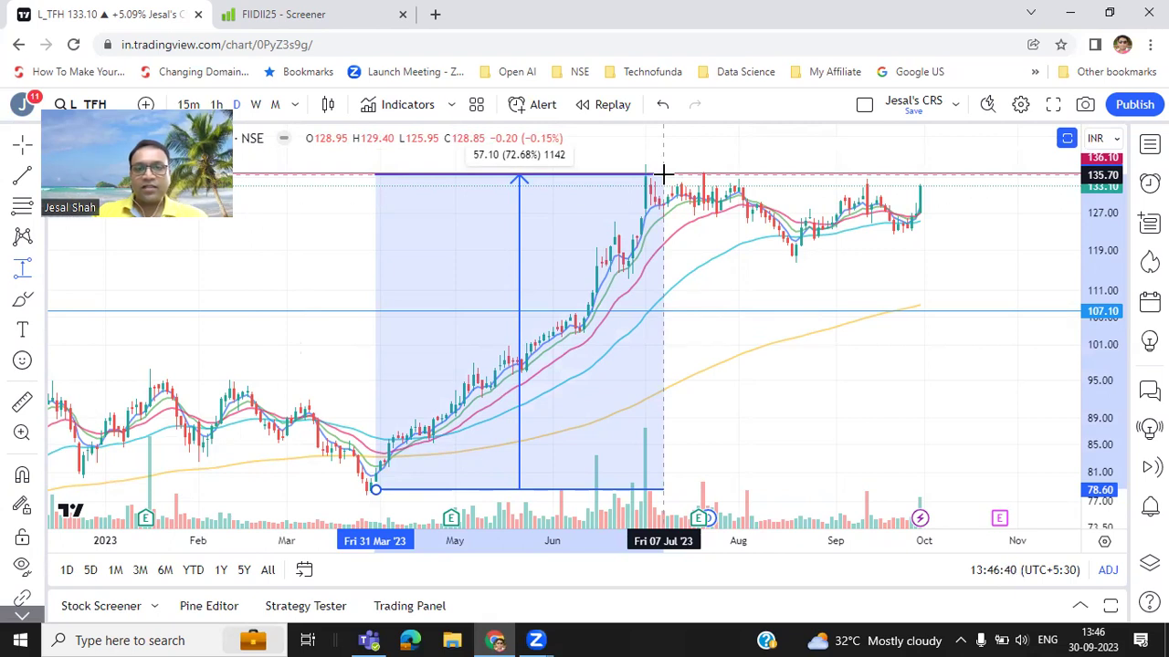
click(664, 172)
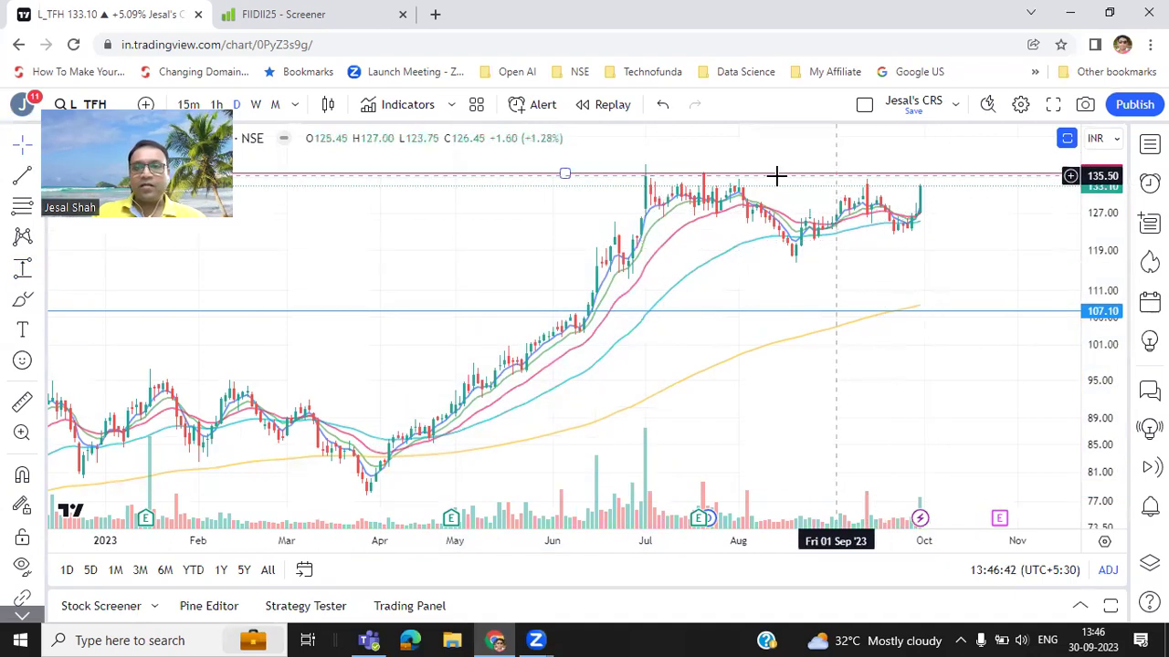
click(898, 276)
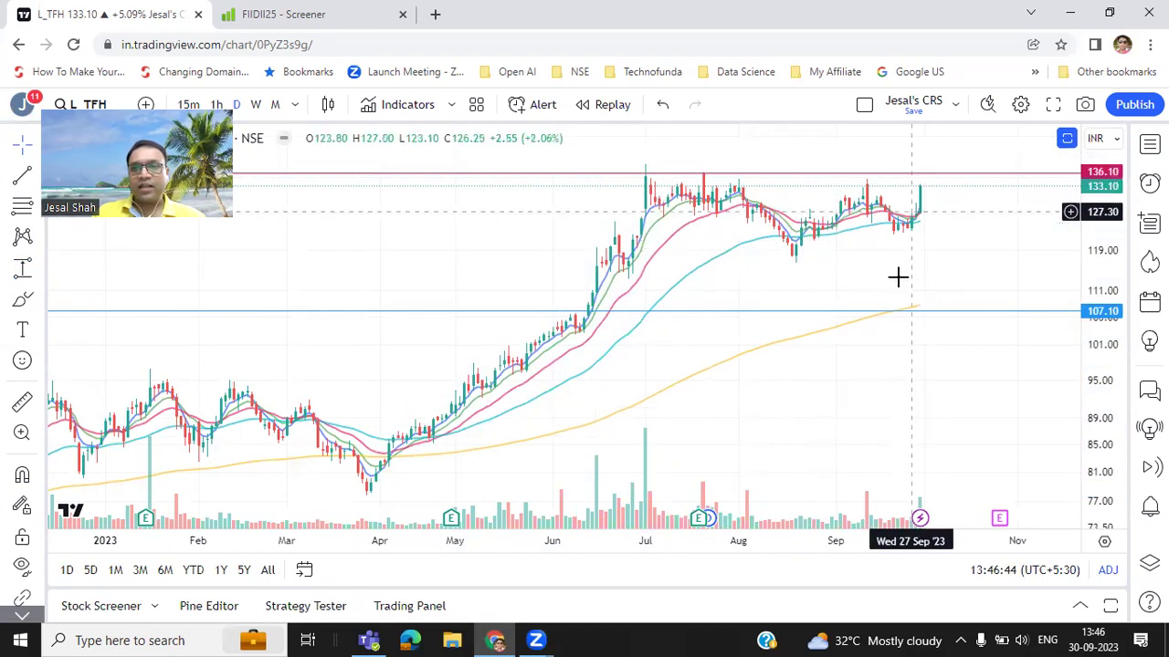
- Return the L&T Finance chart to full screen and create a price alert at 137.15
click(1053, 104)
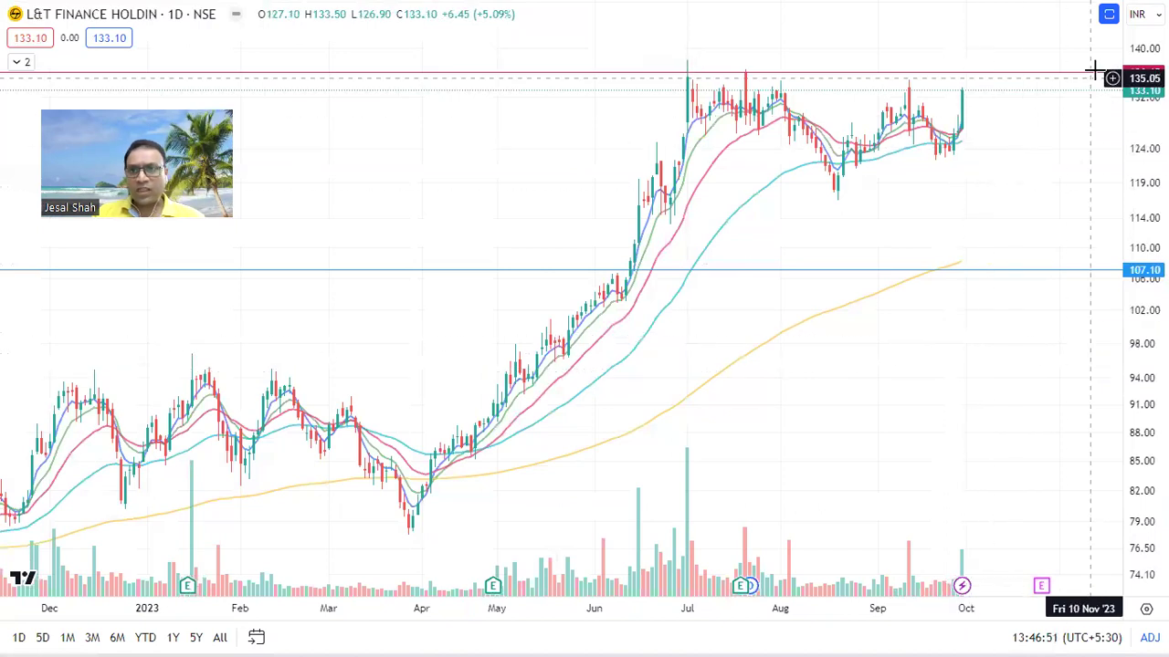
click(1112, 67)
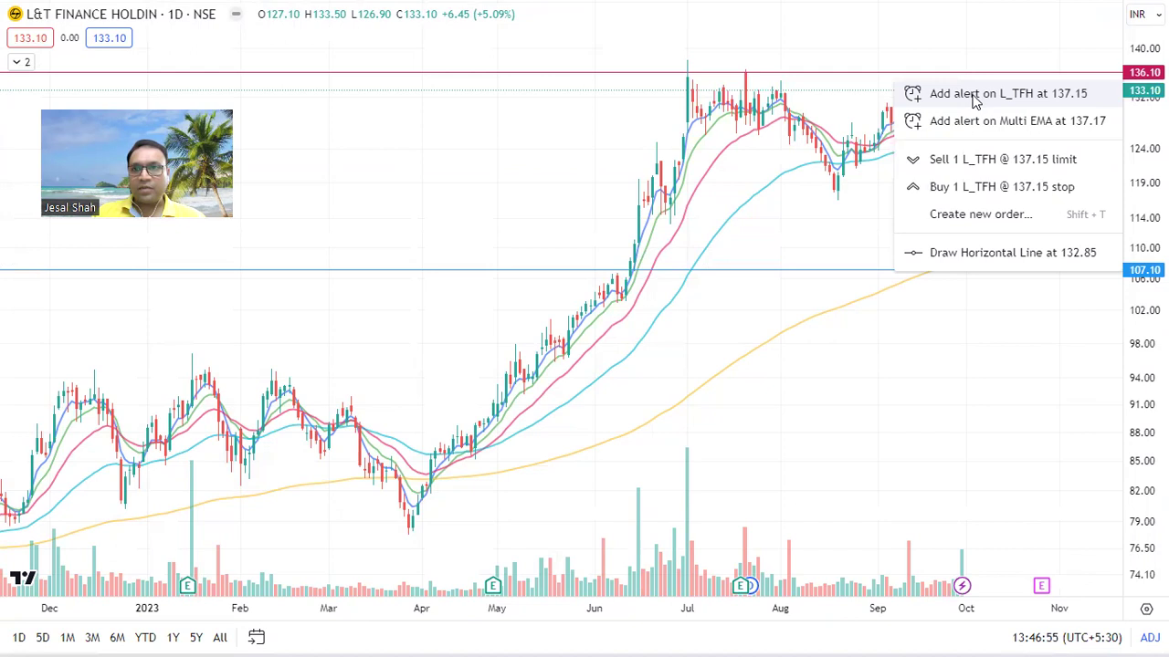
click(812, 313)
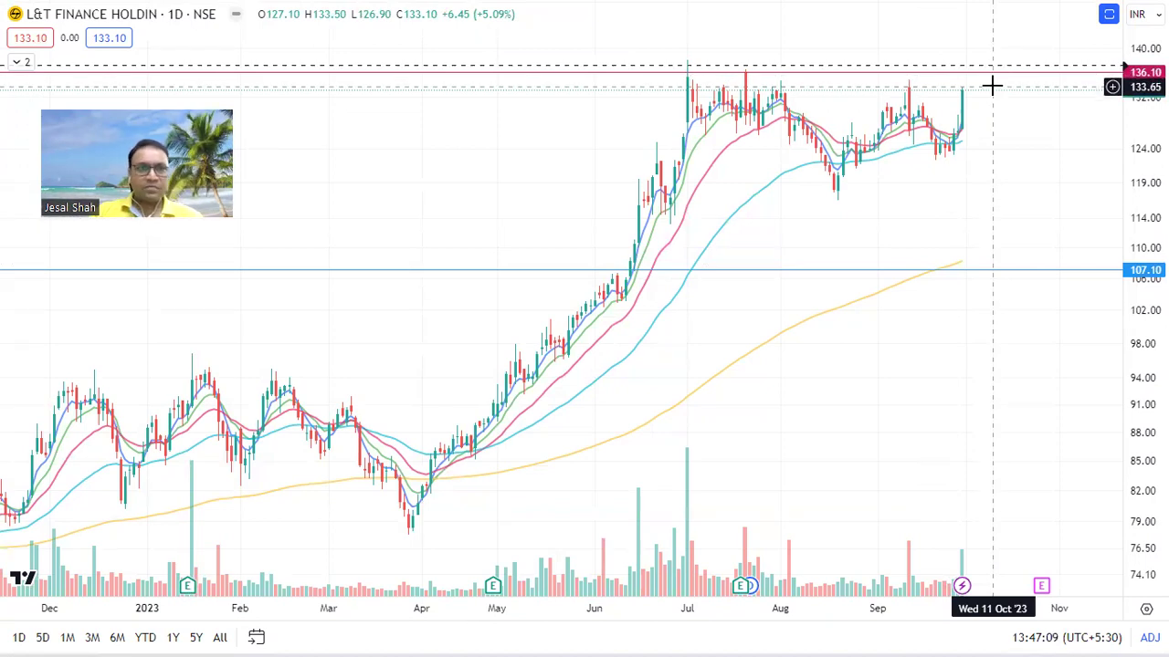
- Move to the Focus Lighting chart, check its indicator panes, and draw a horizontal line at 826.65 in the maximized price pane
key(Down)
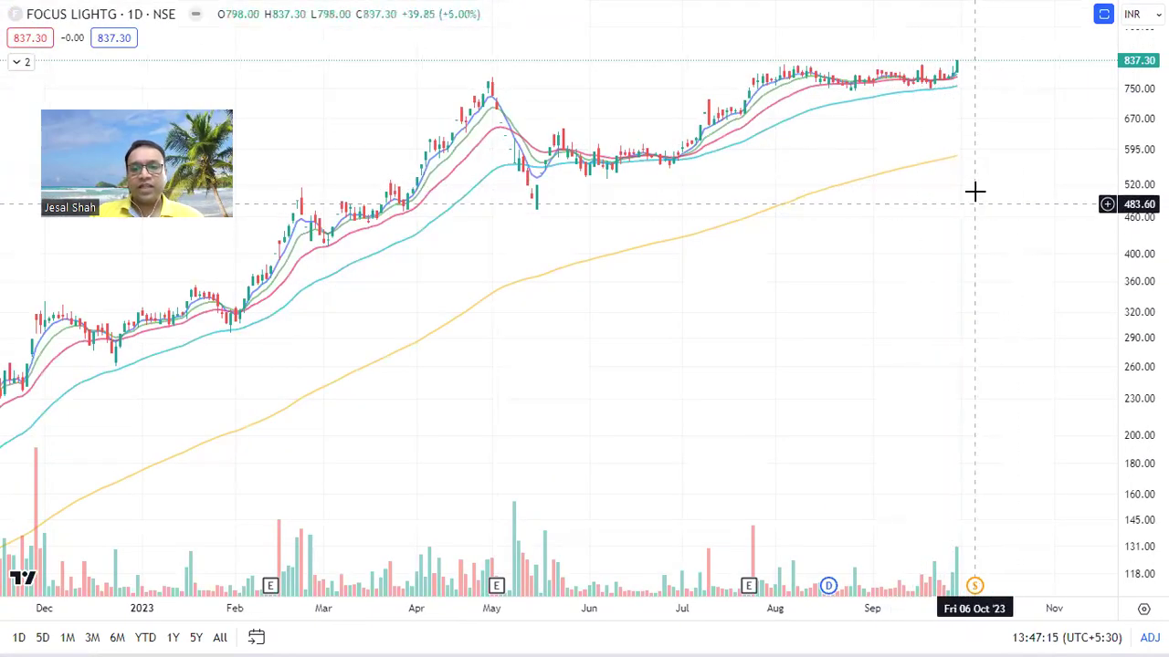
double_click(1003, 186)
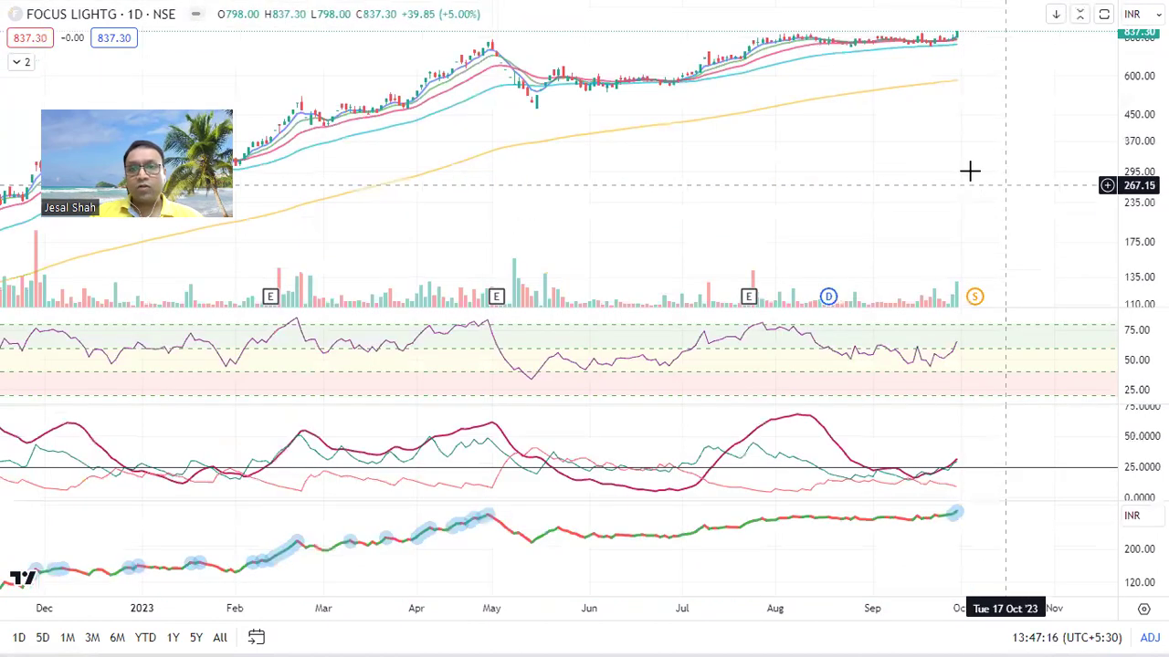
scroll(975, 190, up, 5)
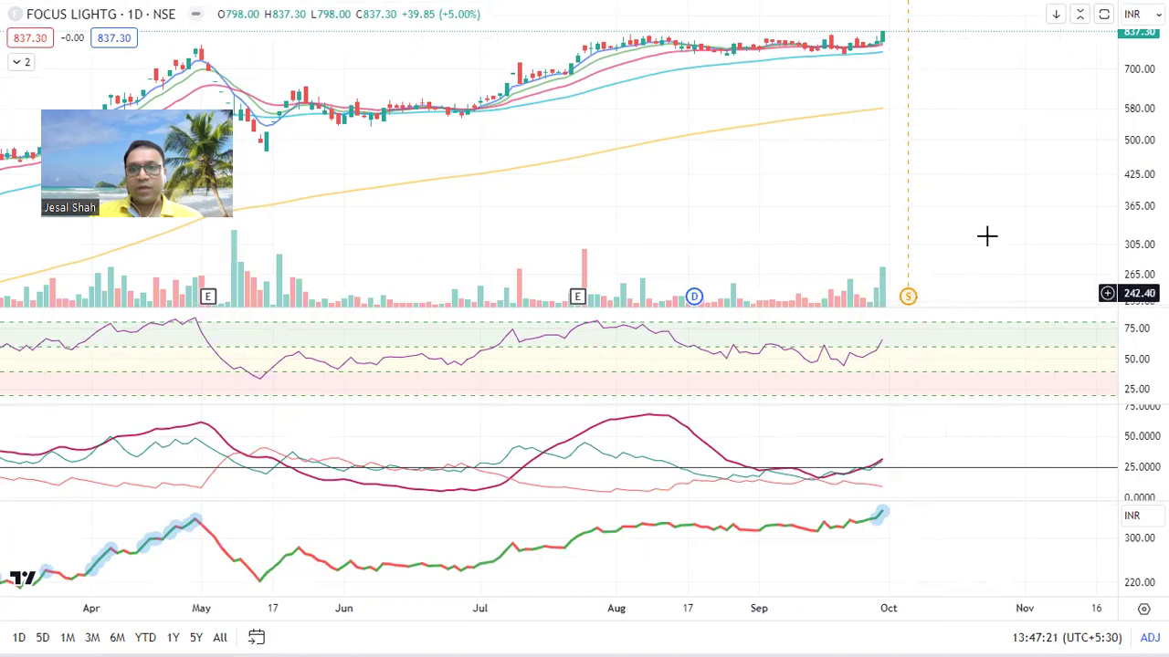
scroll(918, 253, down, 4)
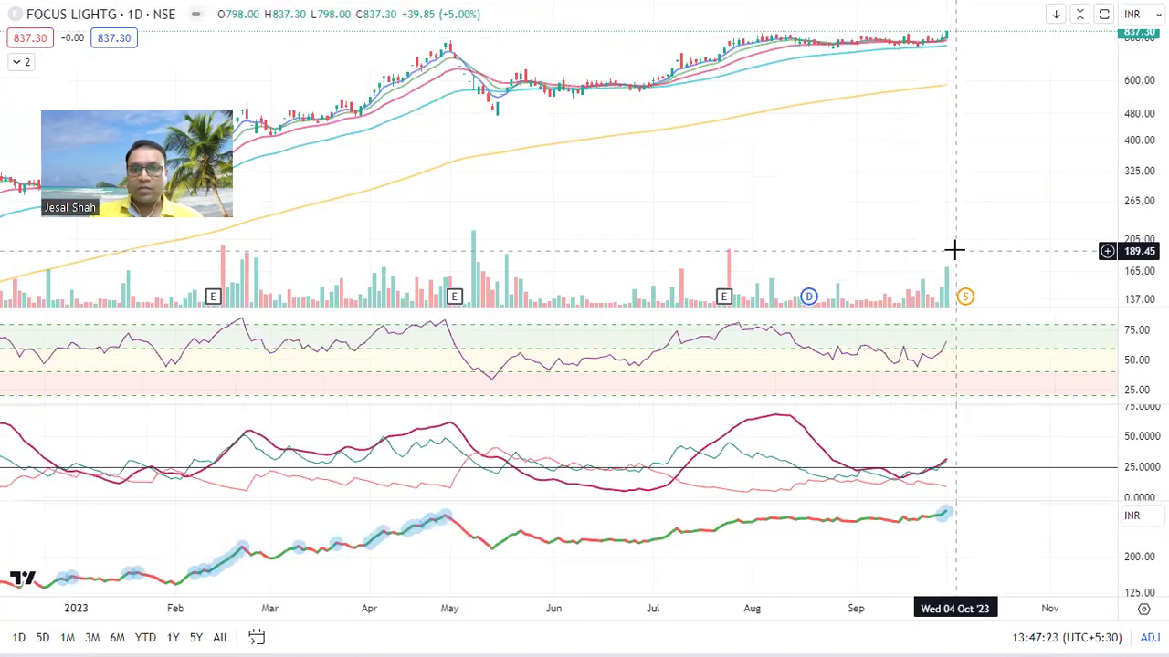
double_click(746, 144)
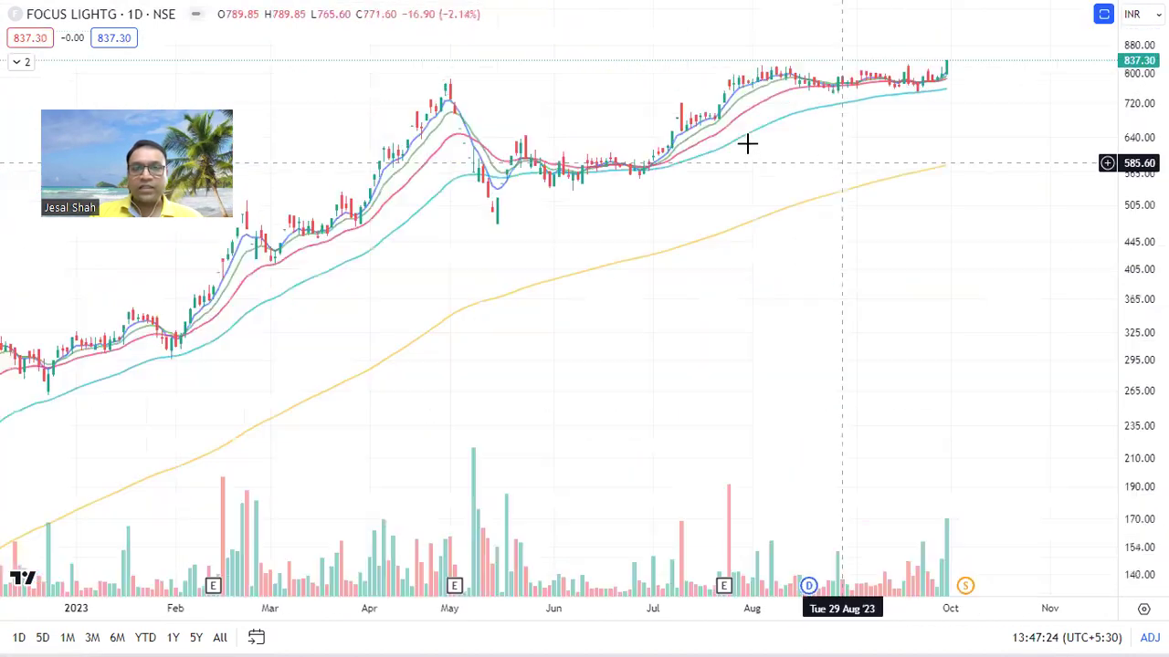
click(687, 63)
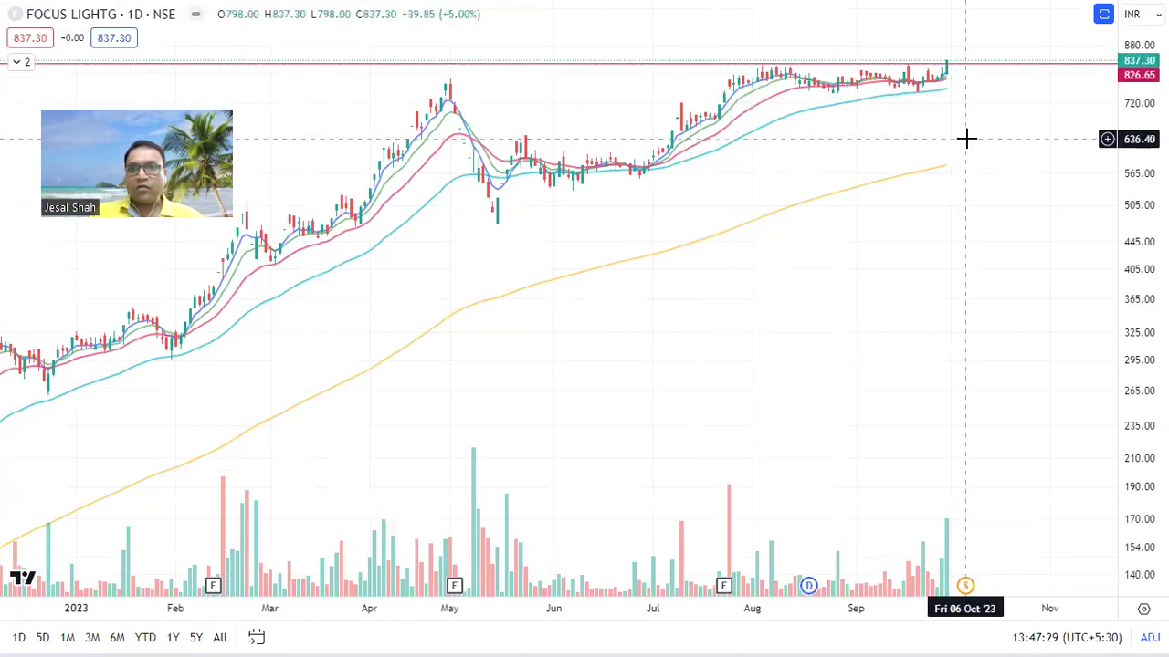
- Examine Focus Lighting's daily candles around the 826.65 line, and restore the indicator panes
scroll(973, 192, up, 3)
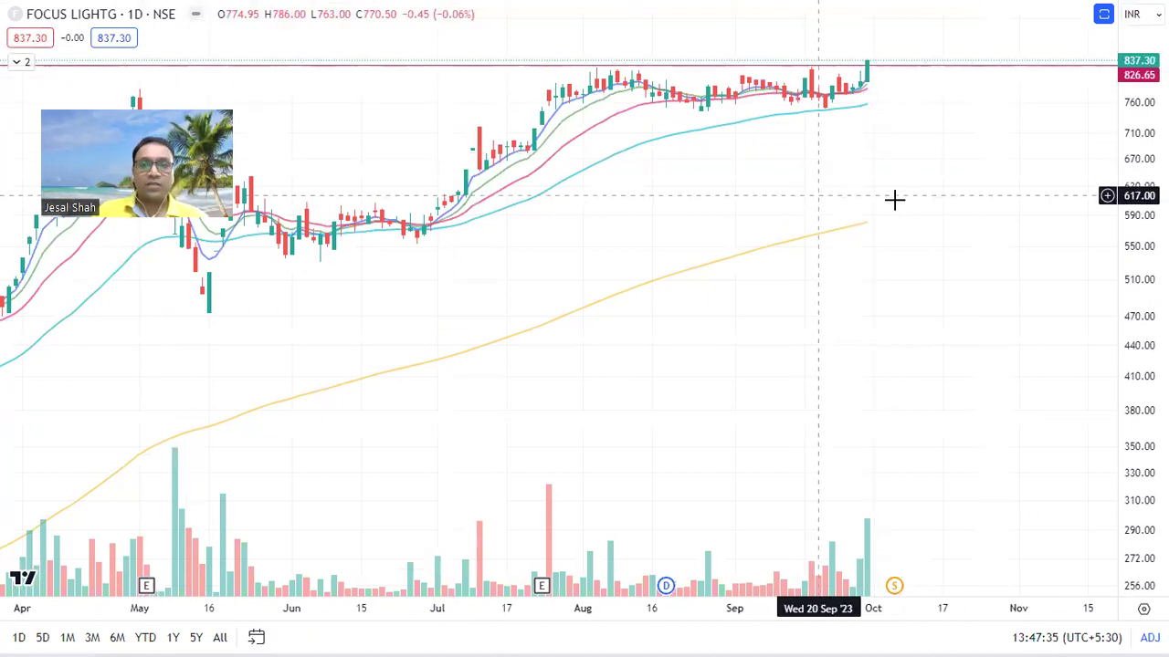
scroll(908, 210, up, 3)
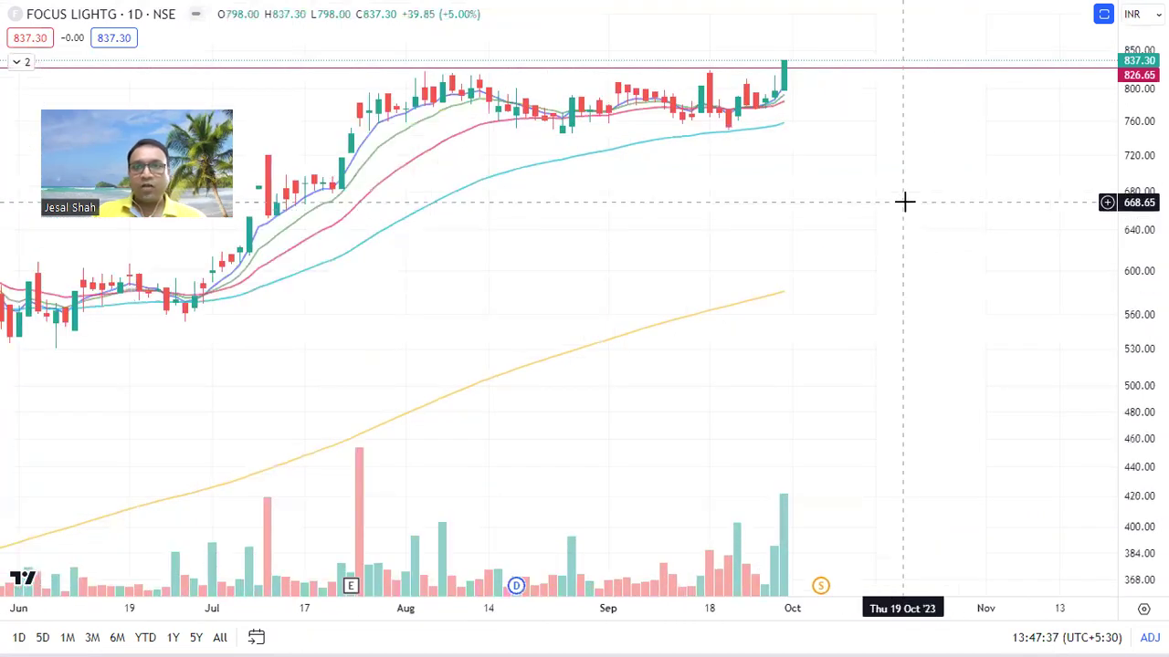
double_click(892, 168)
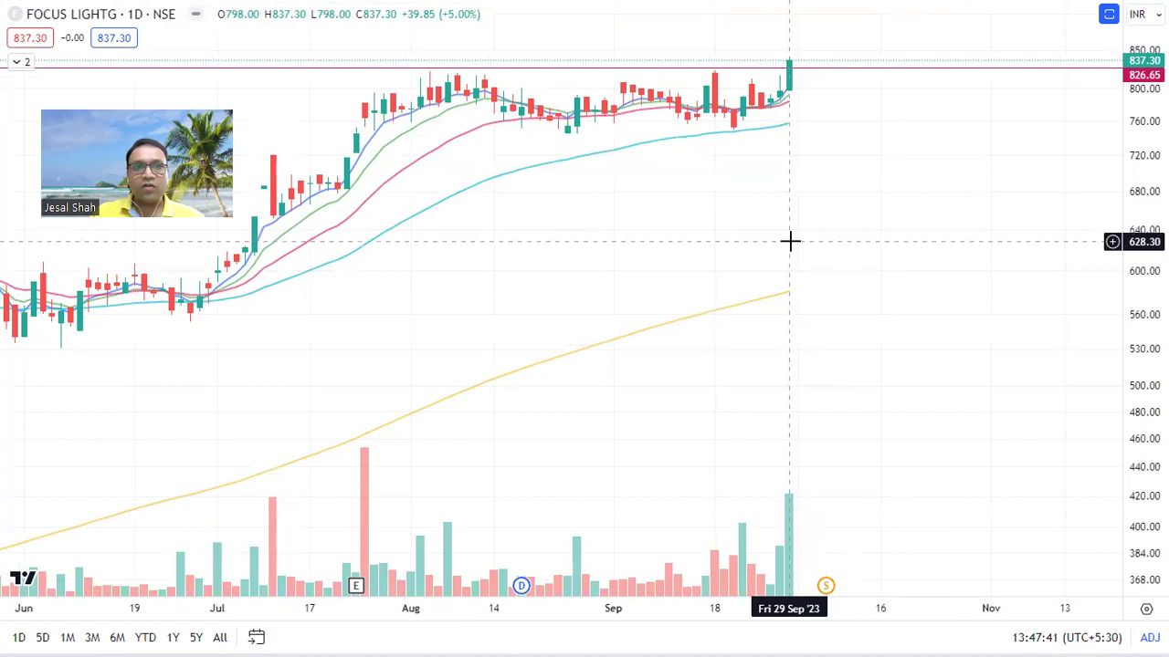
scroll(908, 264, up, 1)
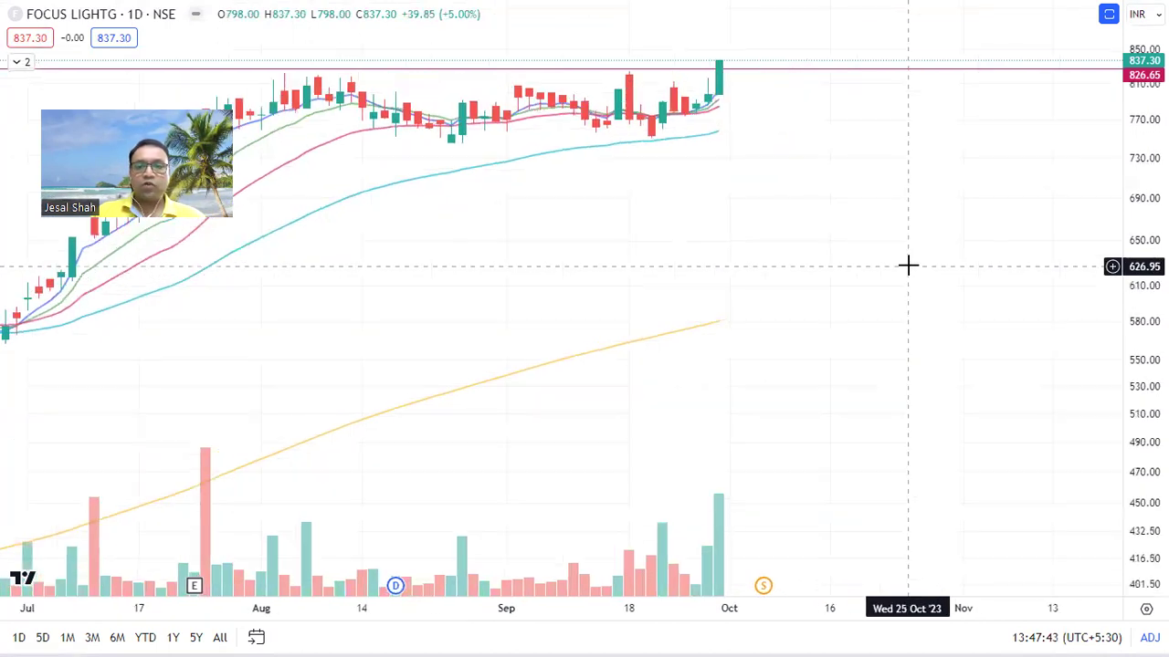
scroll(849, 240, down, 2)
scroll(977, 242, down, 3)
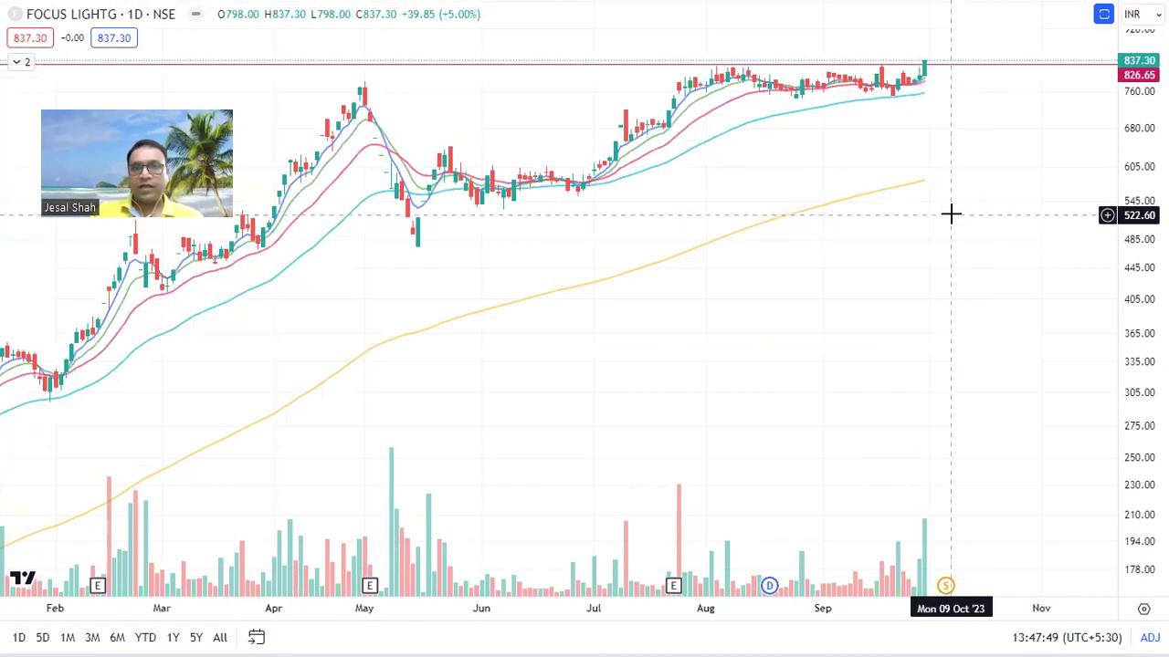
double_click(951, 215)
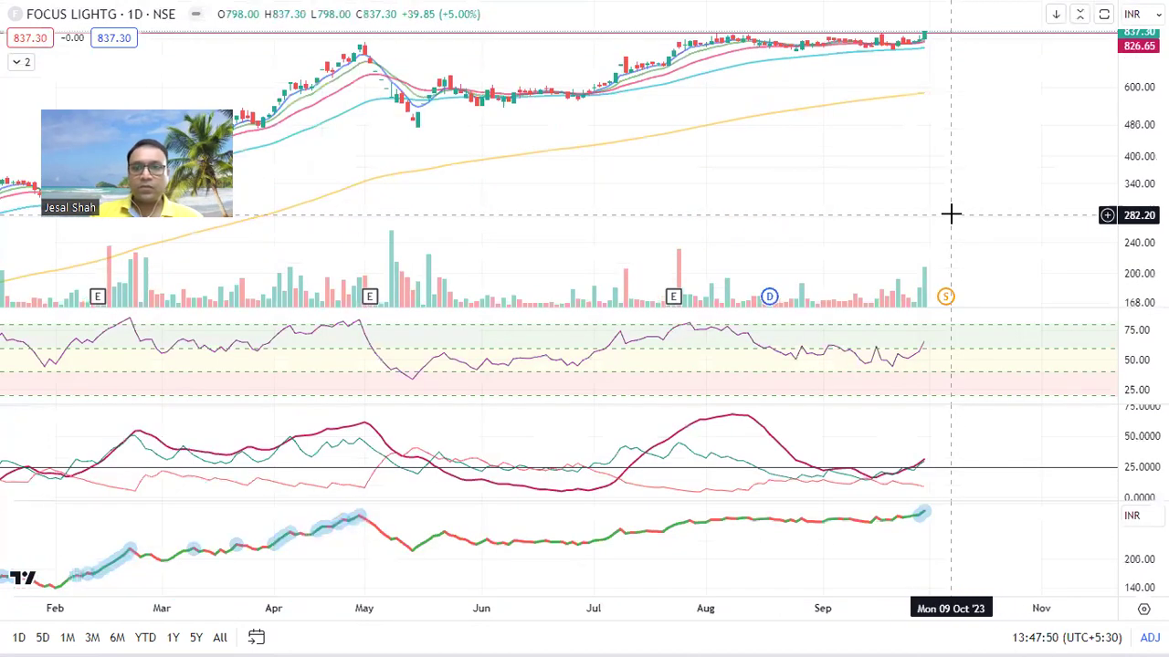
- Move to the Dr Lal Pathlabs daily chart and examine price against the horizontal line at 2488.90 and the longer moving averages
key(Down)
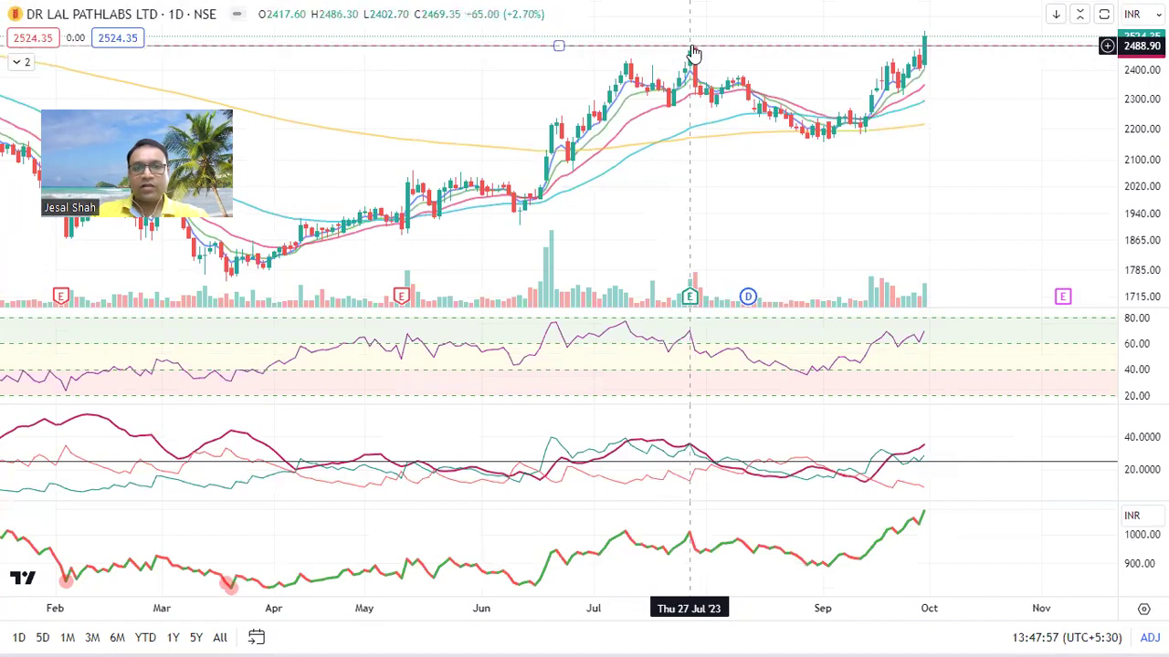
scroll(923, 180, up, 3)
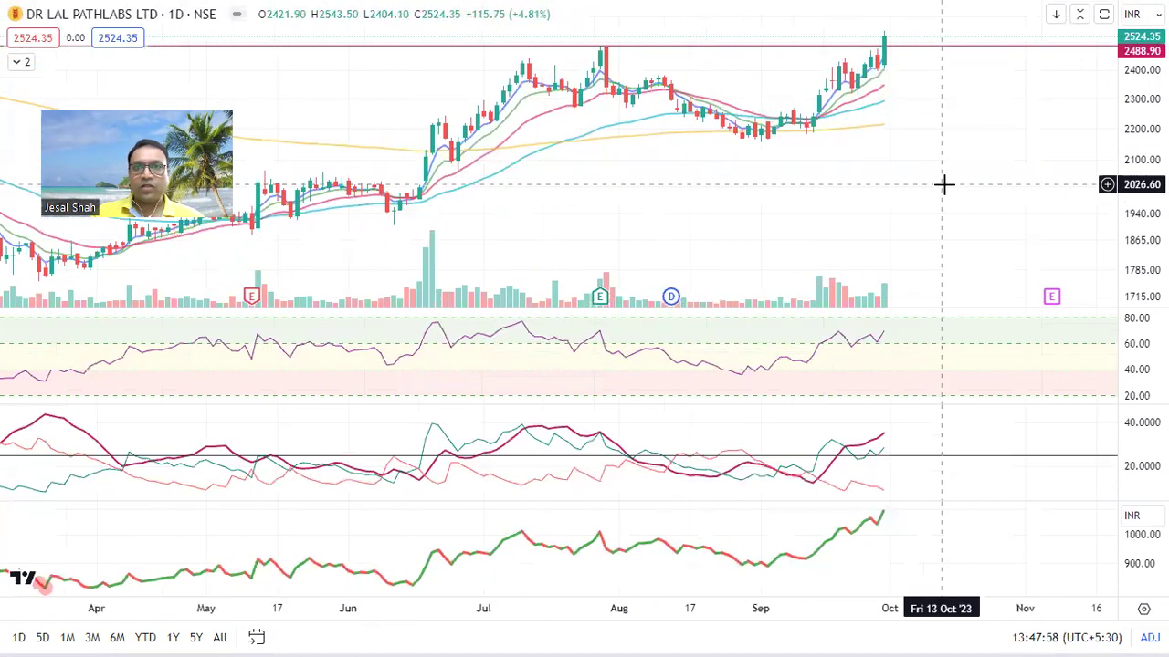
scroll(923, 174, up, 2)
scroll(923, 174, down, 6)
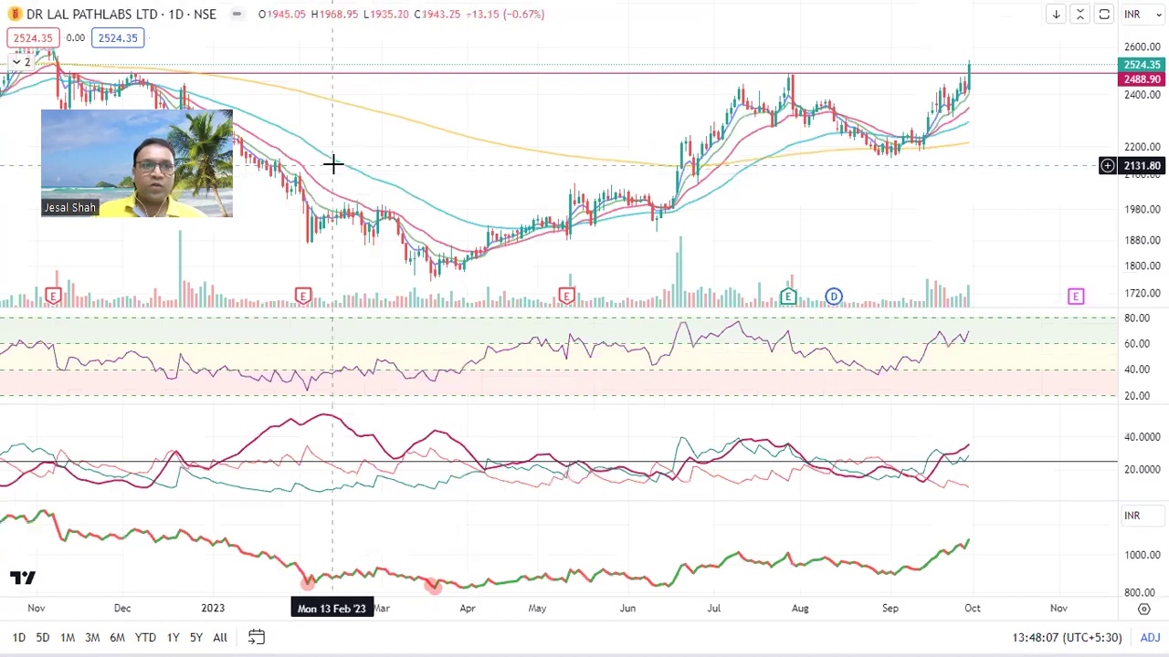
scroll(449, 170, down, 1)
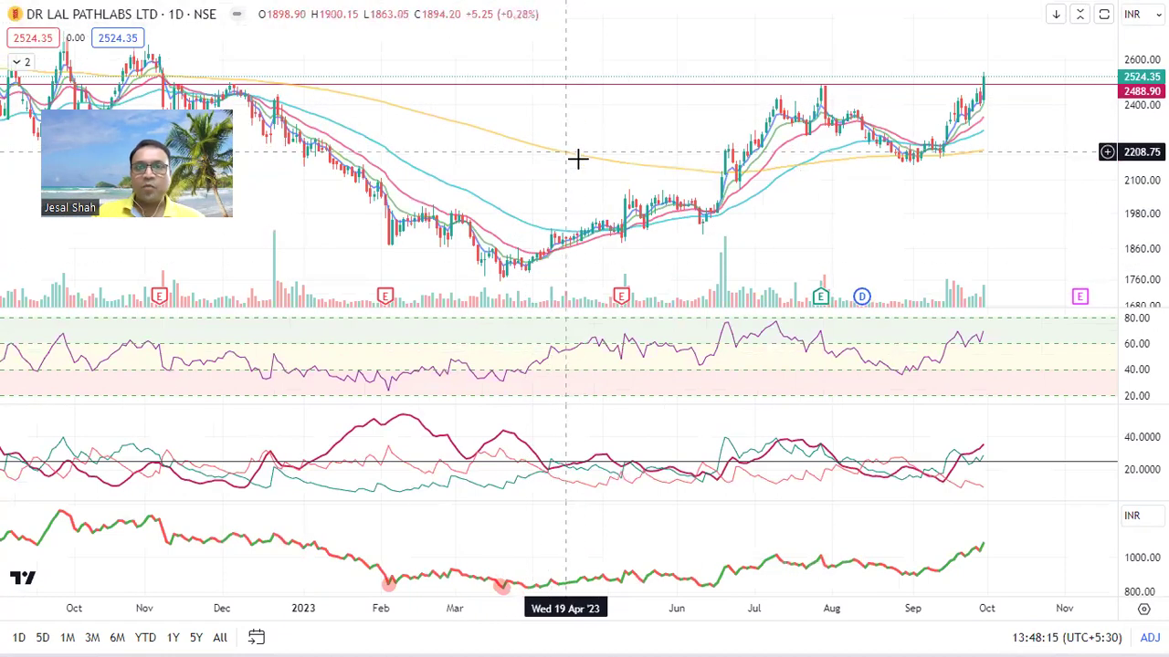
- Maximize the Dr Lal Pathlabs price pane and draw a horizontal ray at 2726.10 from the September 2022 high
double_click(501, 187)
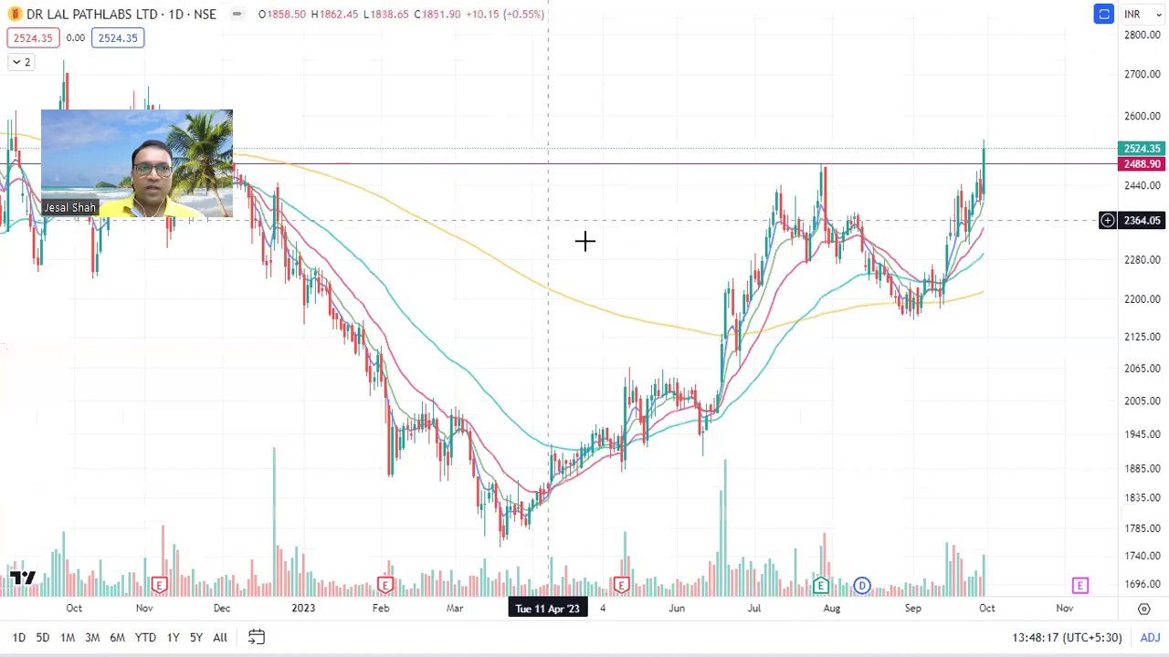
scroll(589, 242, up, 2)
scroll(593, 244, down, 2)
scroll(594, 107, down, 2)
scroll(560, 149, down, 2)
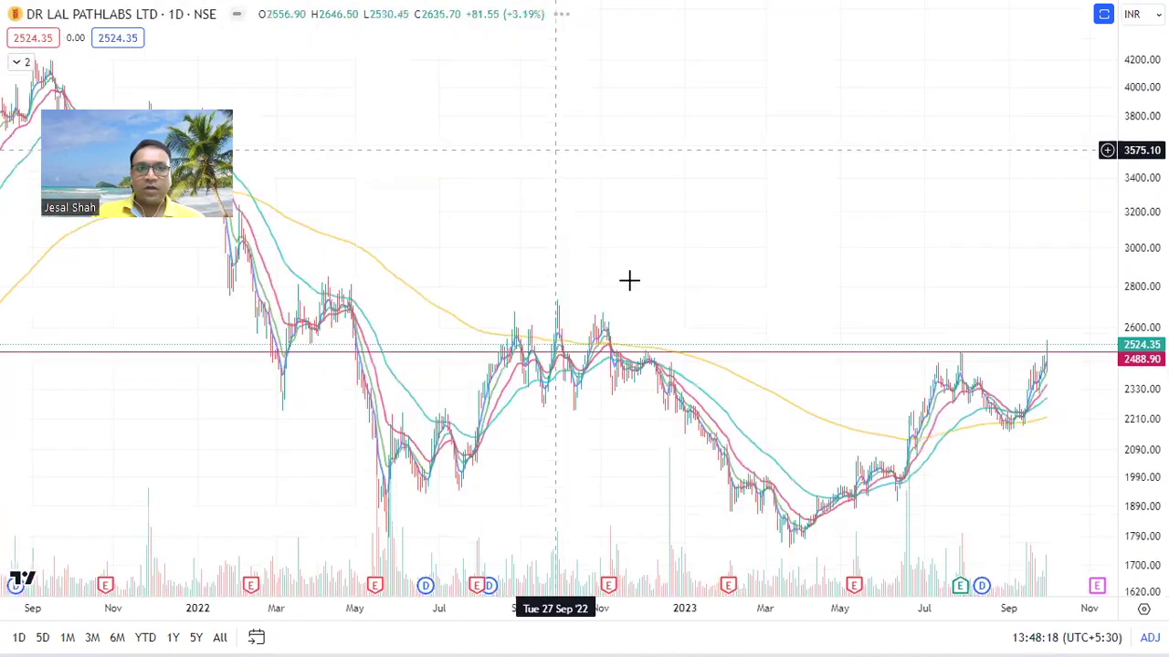
click(556, 301)
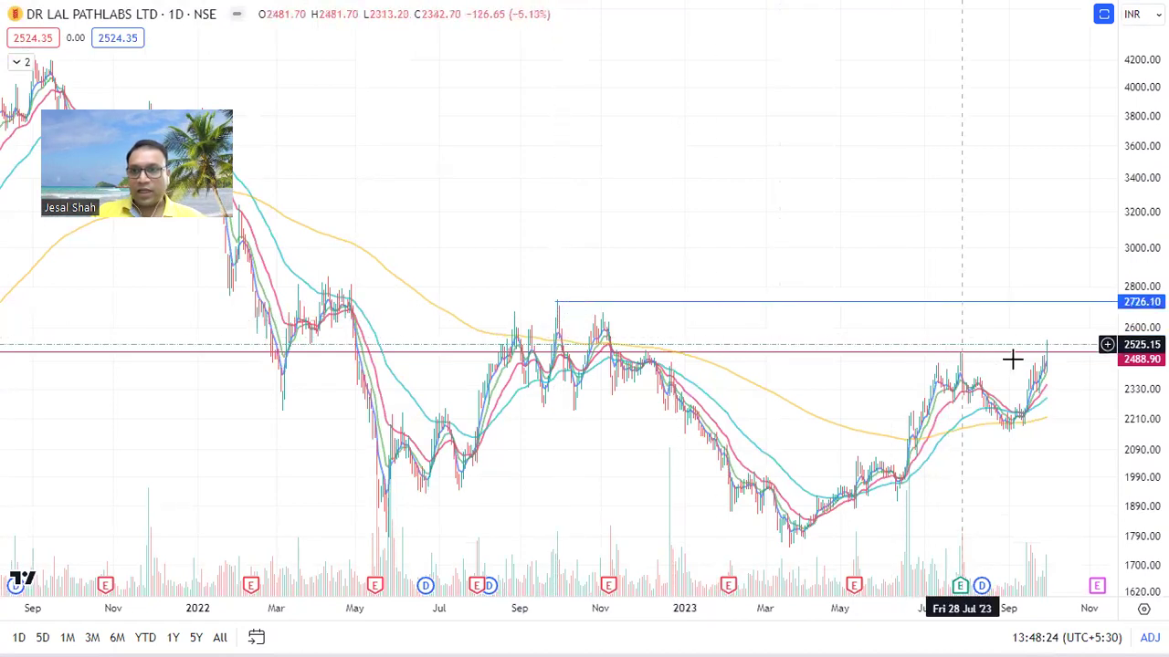
scroll(958, 362, up, 4)
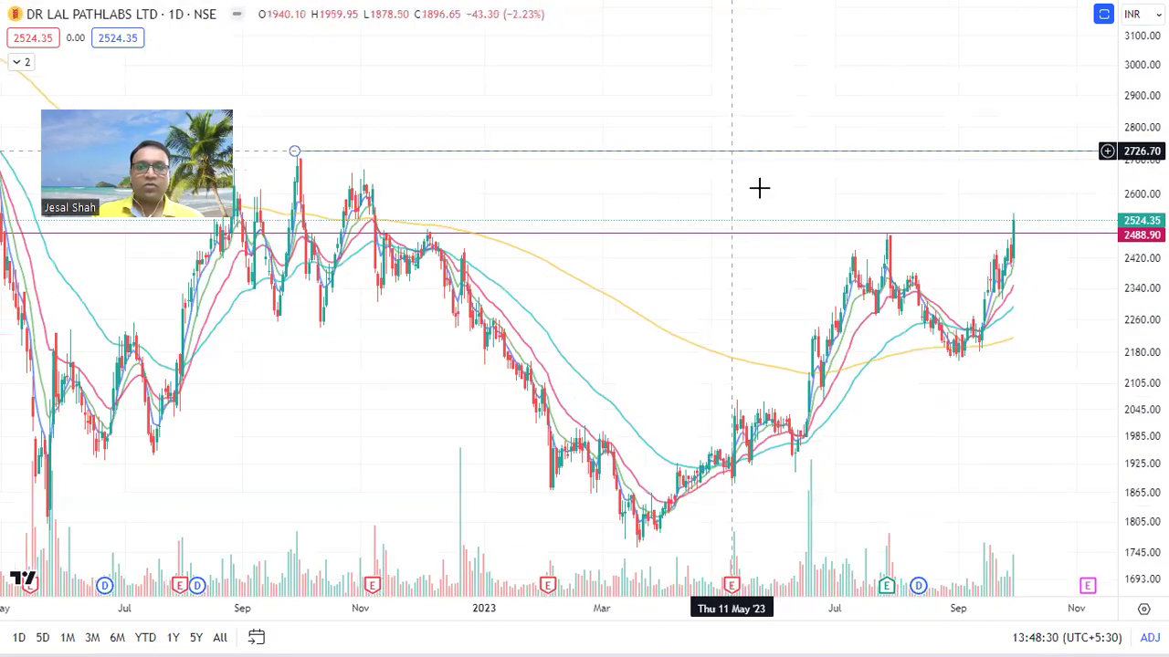
scroll(759, 188, up, 1)
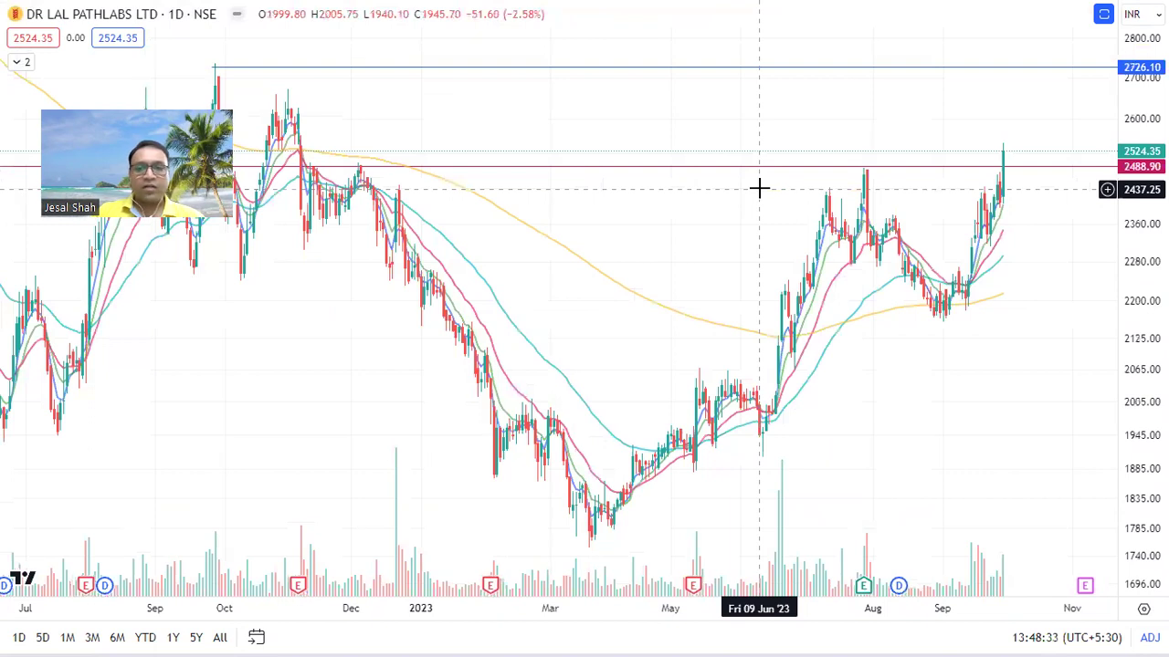
- Restore the indicator panes, move to the Anant Raj Global daily chart, and place a horizontal line at its September high
key(space)
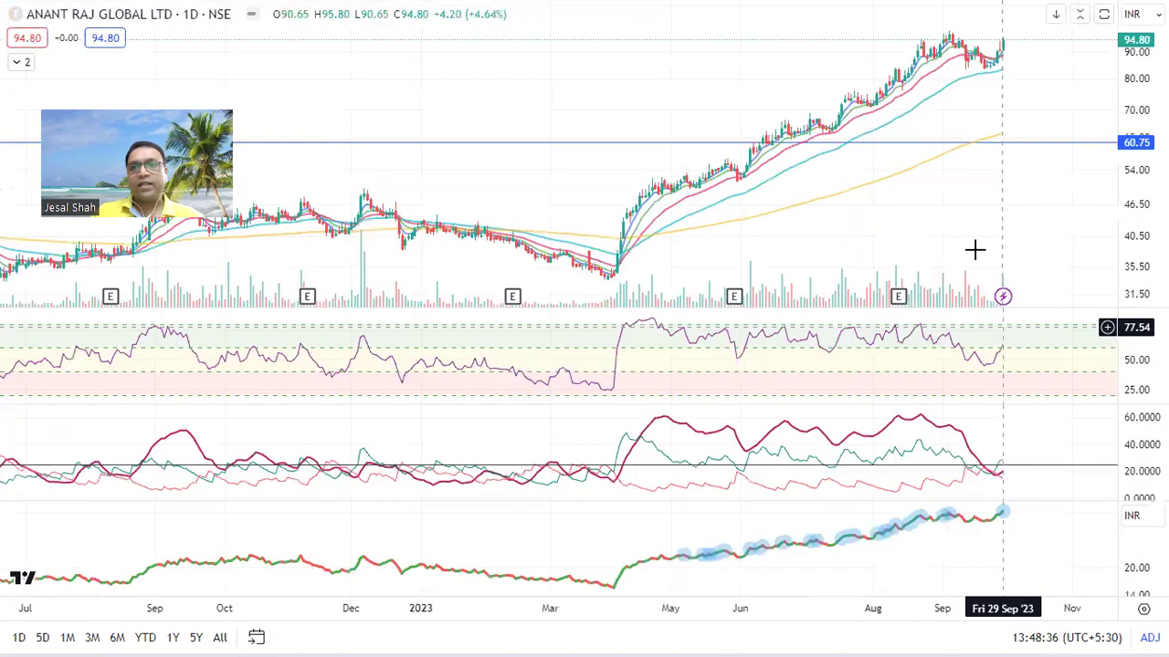
scroll(980, 211, up, 2)
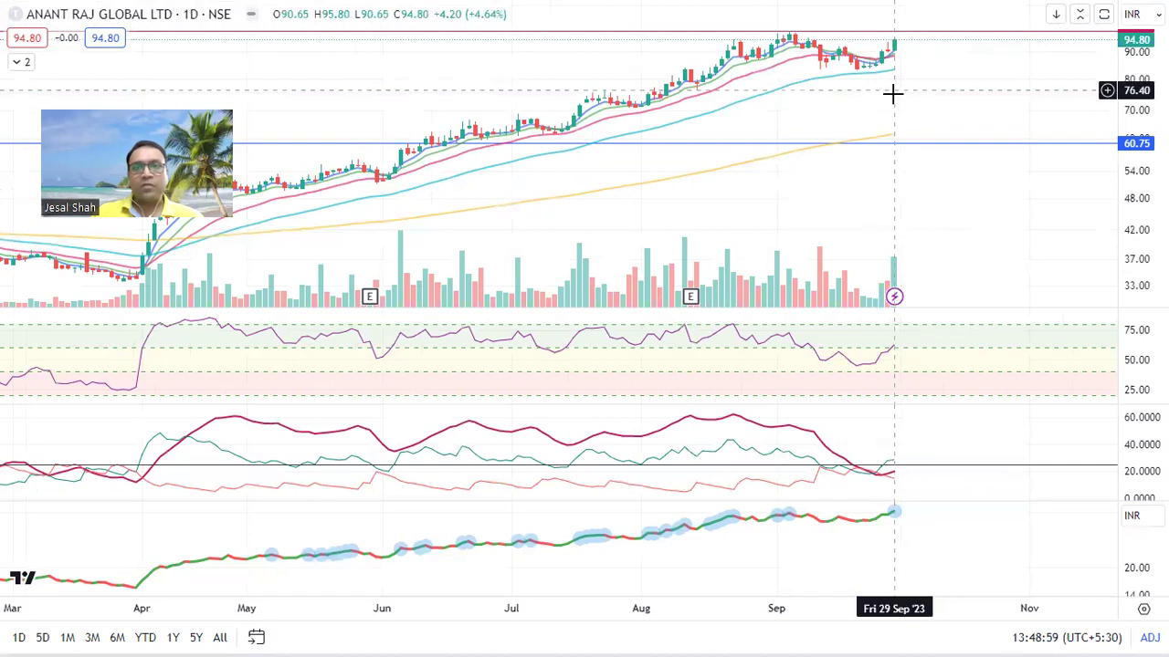
- Examine Anant Raj Global's recent daily candles against the 98.40 line, and move to the Xpro India daily chart
double_click(939, 105)
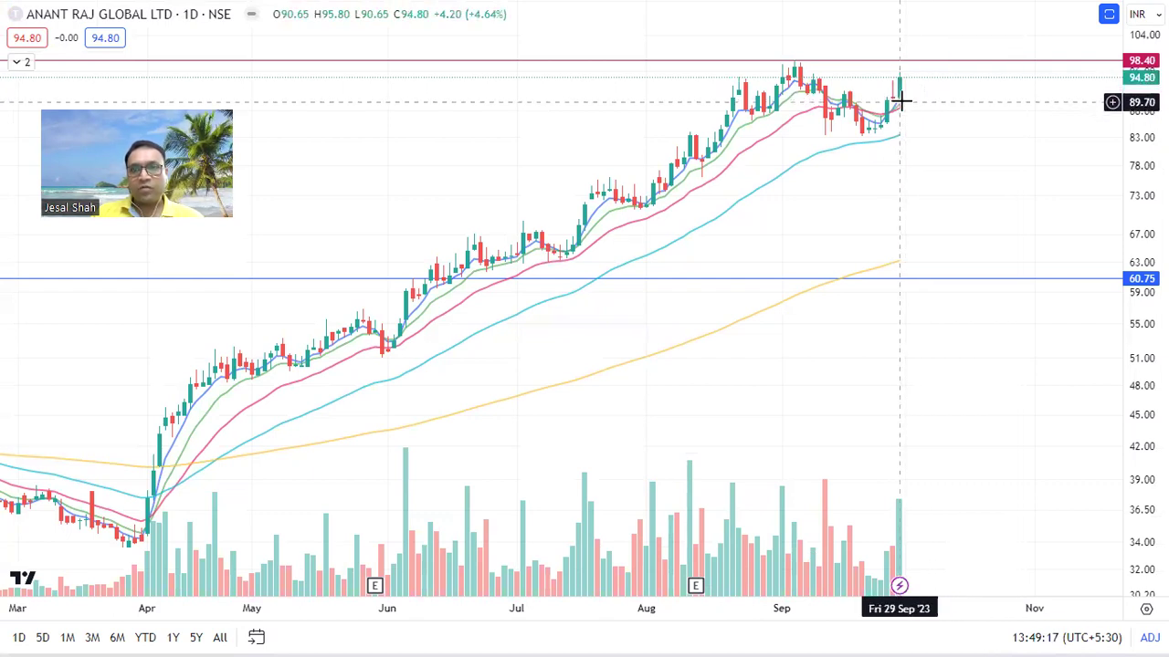
double_click(981, 156)
key(Down)
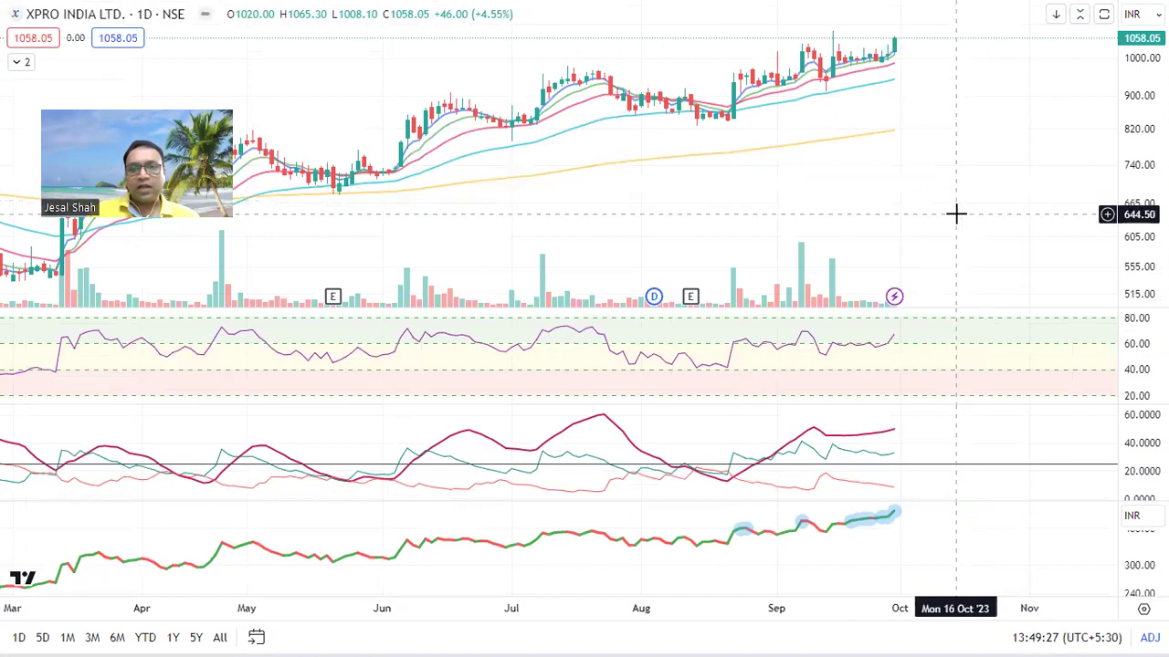
- Maximize the Xpro India price pane, draw a horizontal ray at 1080.95 from the 14 September 2023 high, and restore the indicator panes
scroll(929, 235, up, 1)
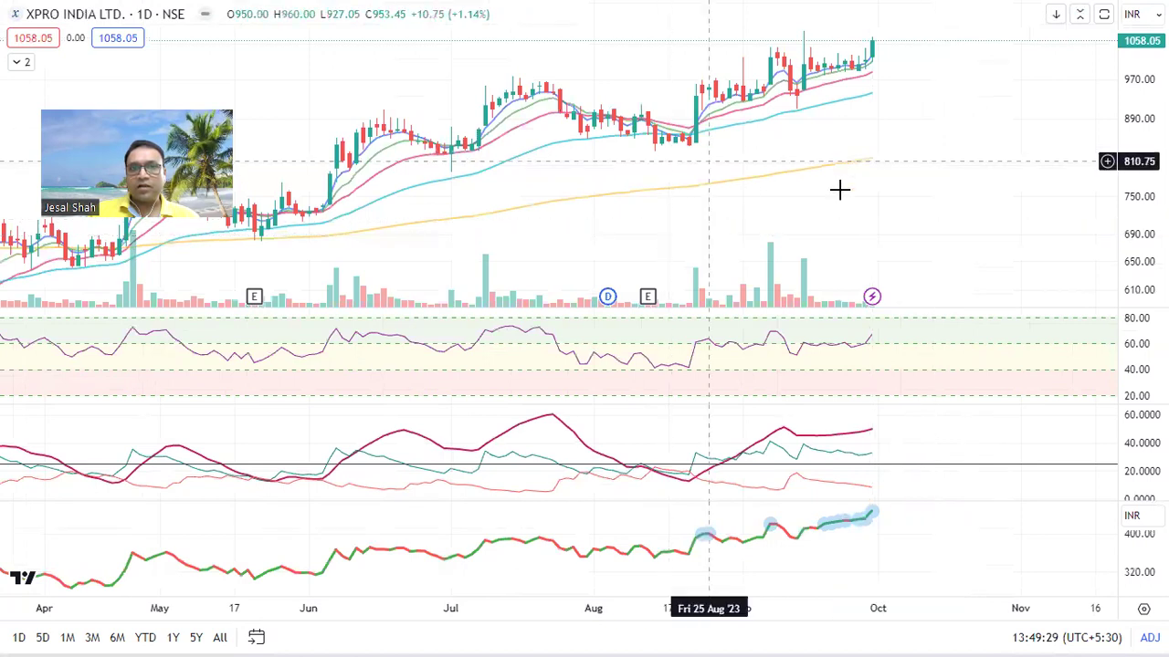
scroll(840, 188, down, 3)
scroll(845, 214, up, 1)
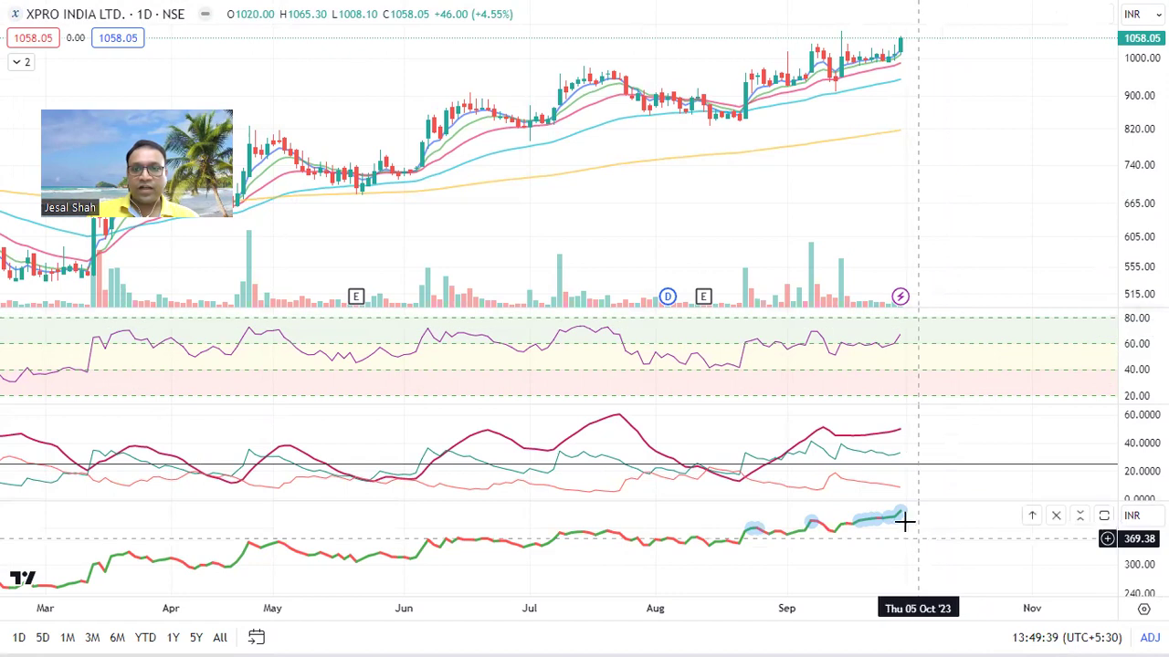
double_click(984, 180)
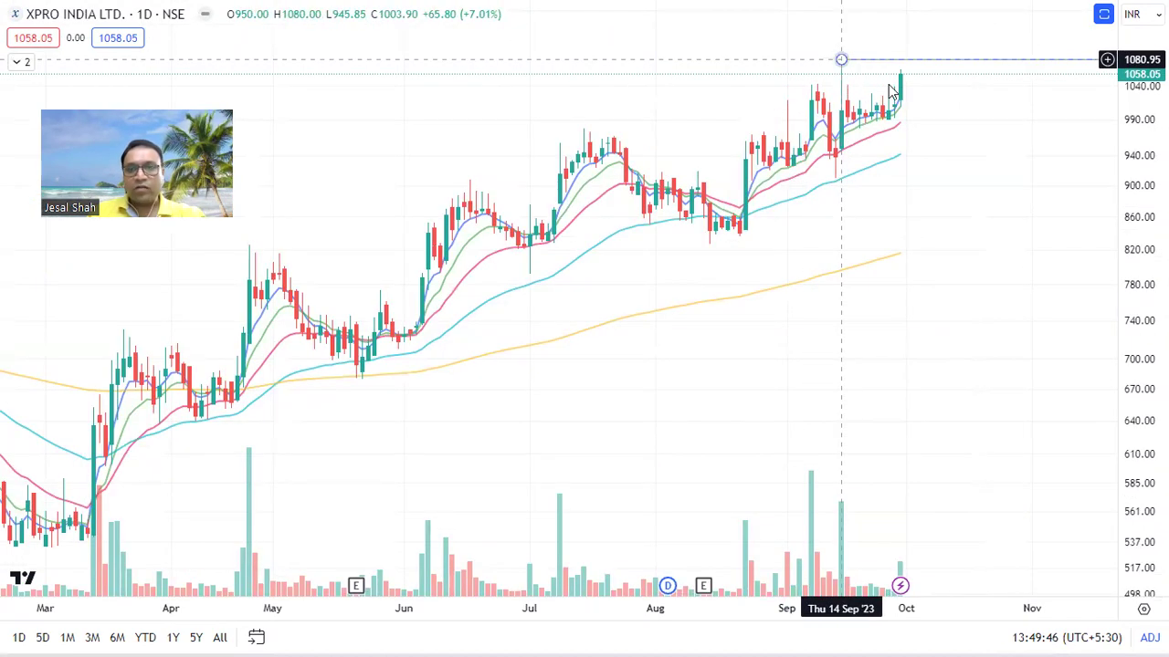
double_click(954, 241)
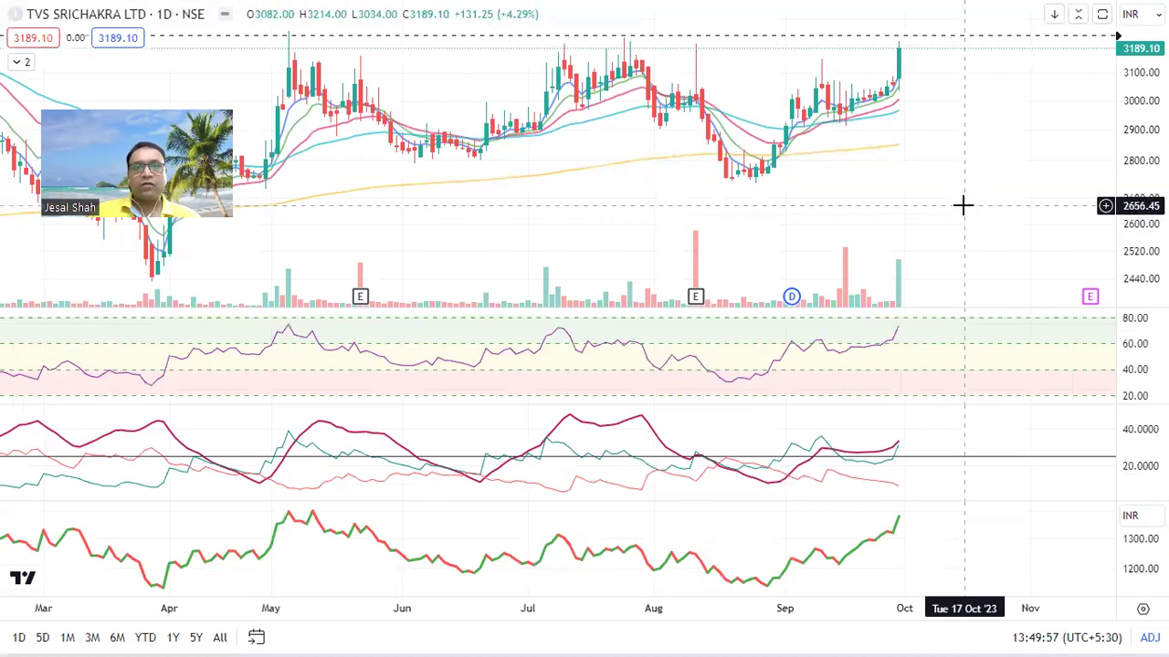
- Examine TVS Srichakra's daily candles against the dashed horizontal line, and restore the indicator panes
double_click(973, 159)
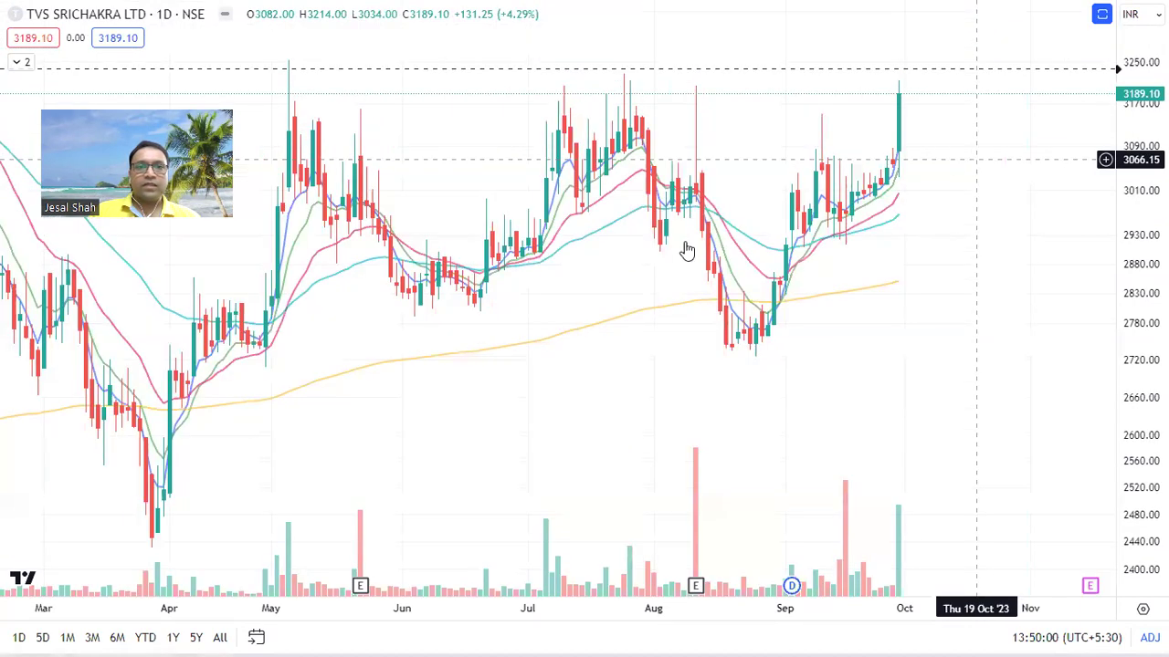
scroll(913, 256, down, 1)
double_click(1020, 209)
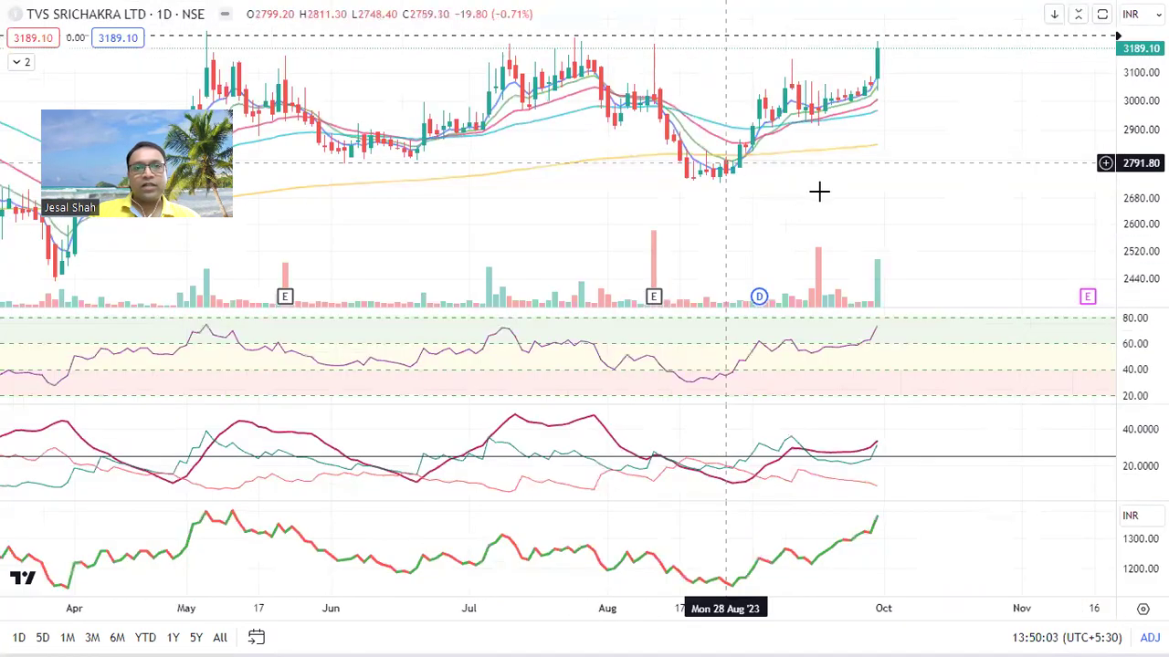
- Switch TVS Srichakra to the weekly interval and draw a horizontal ray at 3645.85 from the January 2023 high
text(1W)
key(Return)
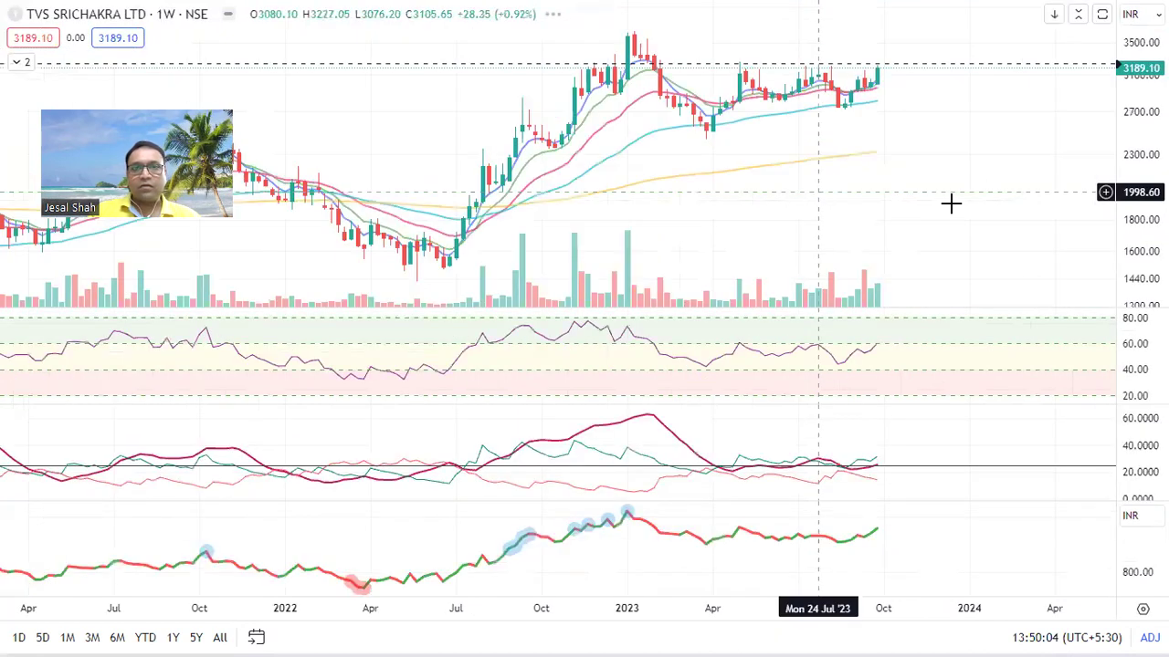
scroll(905, 193, down, 3)
scroll(905, 193, up, 5)
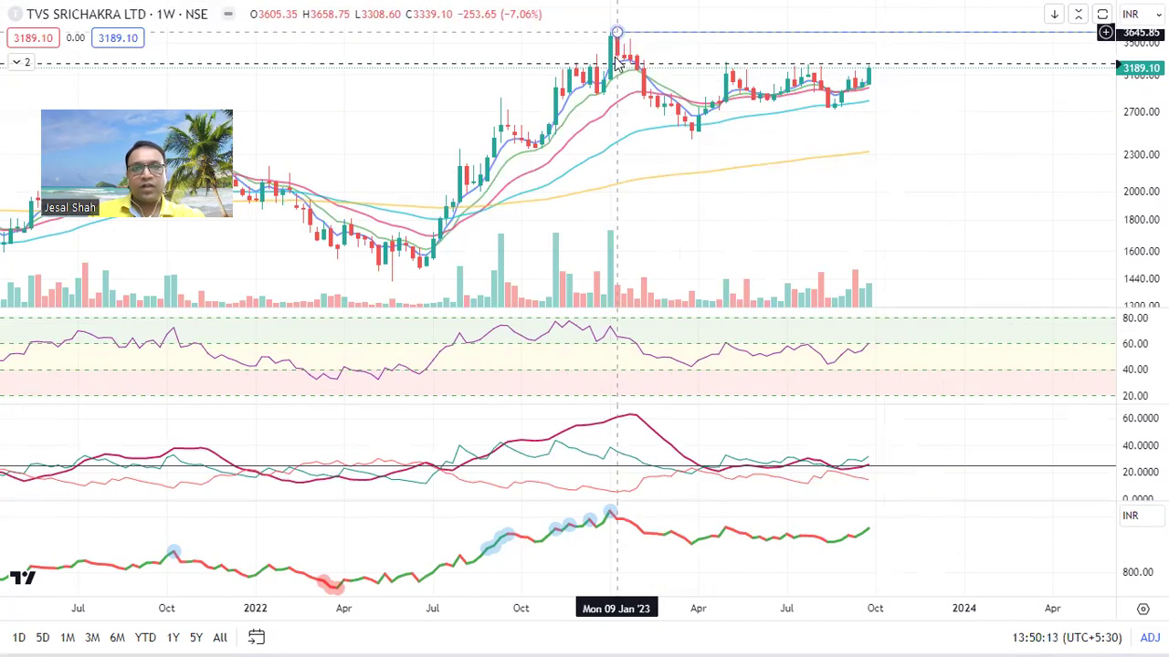
- Draw a price range on the TVS Srichakra weekly chart from the dashed line up to the 3645.85 ray
scroll(902, 203, right, 5)
double_click(914, 201)
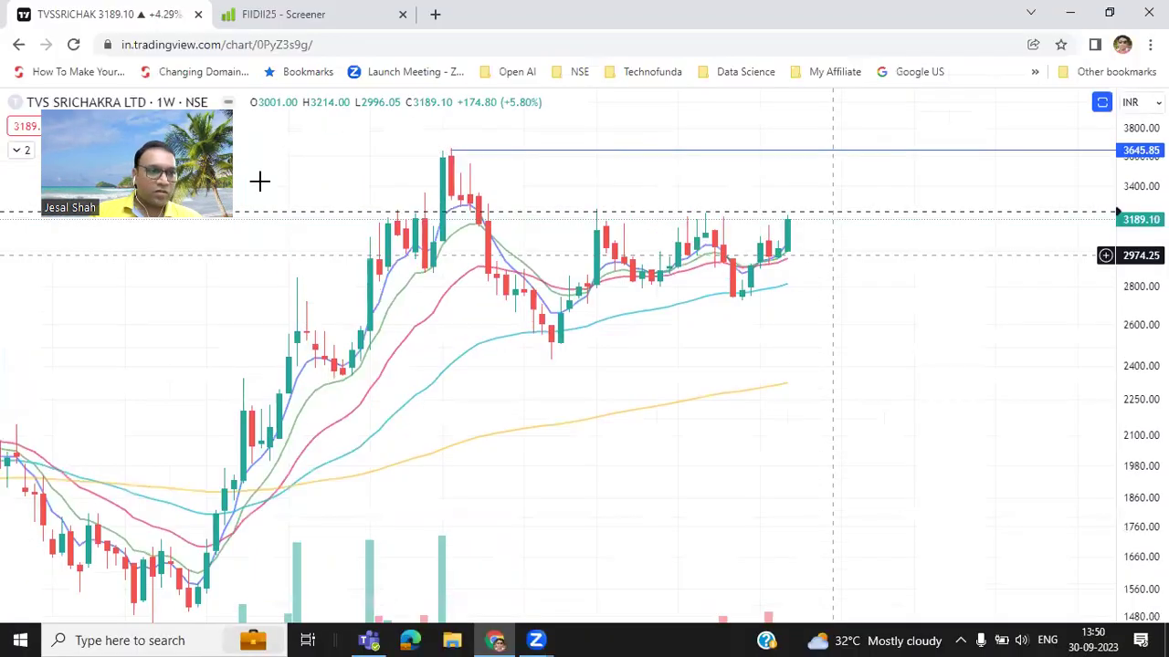
key(Escape)
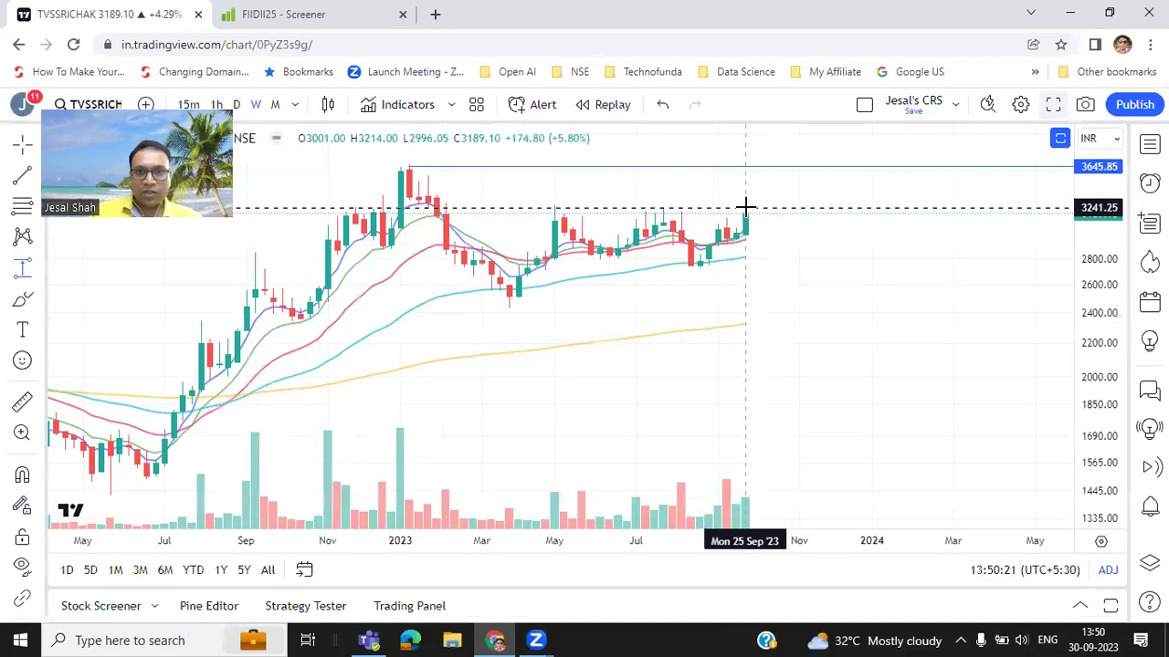
shift+click(746, 208)
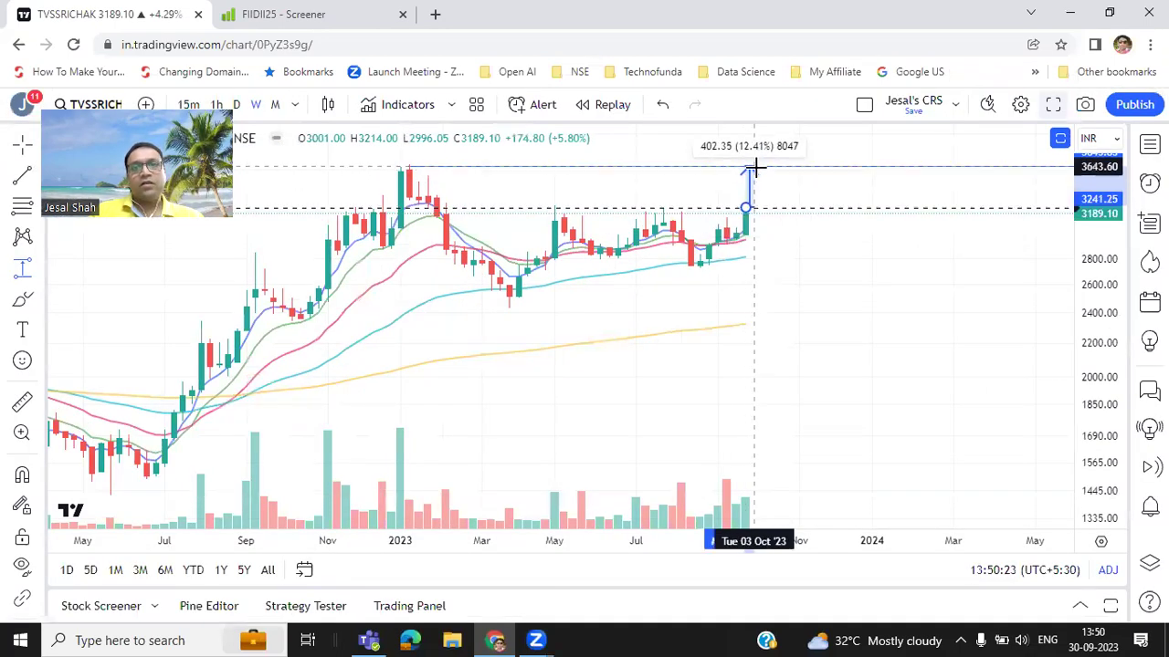
click(754, 167)
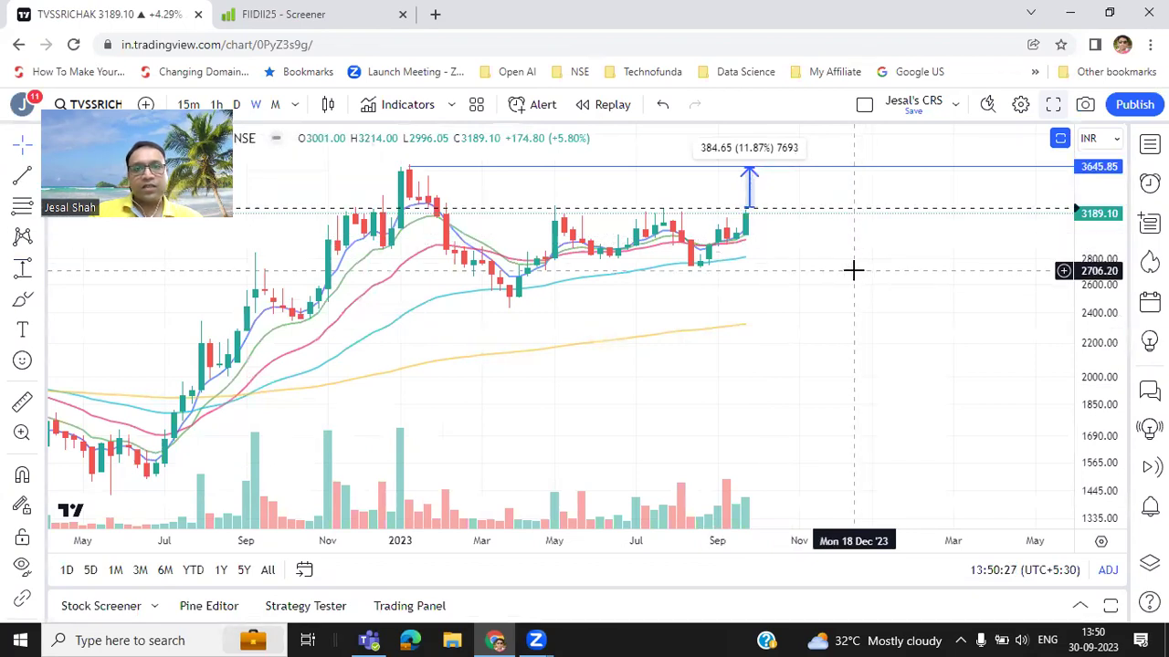
- Restore the indicator panes, return the chart to full screen, and move to the NMDC weekly chart
double_click(853, 268)
scroll(856, 269, up, 3)
scroll(884, 287, down, 3)
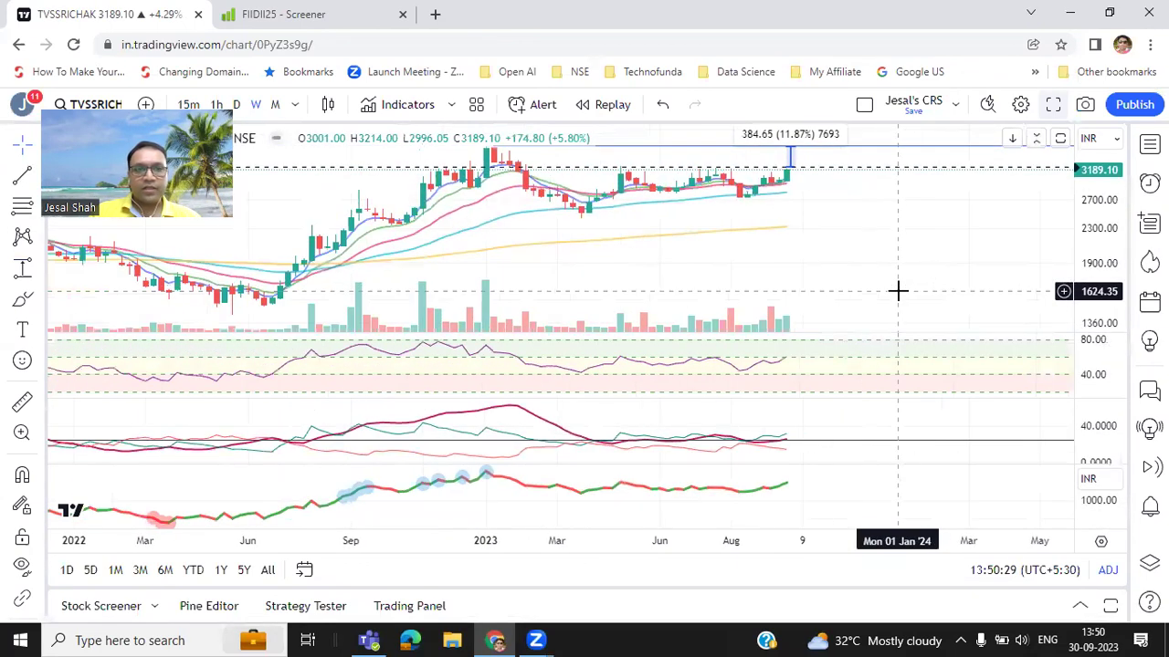
click(1053, 106)
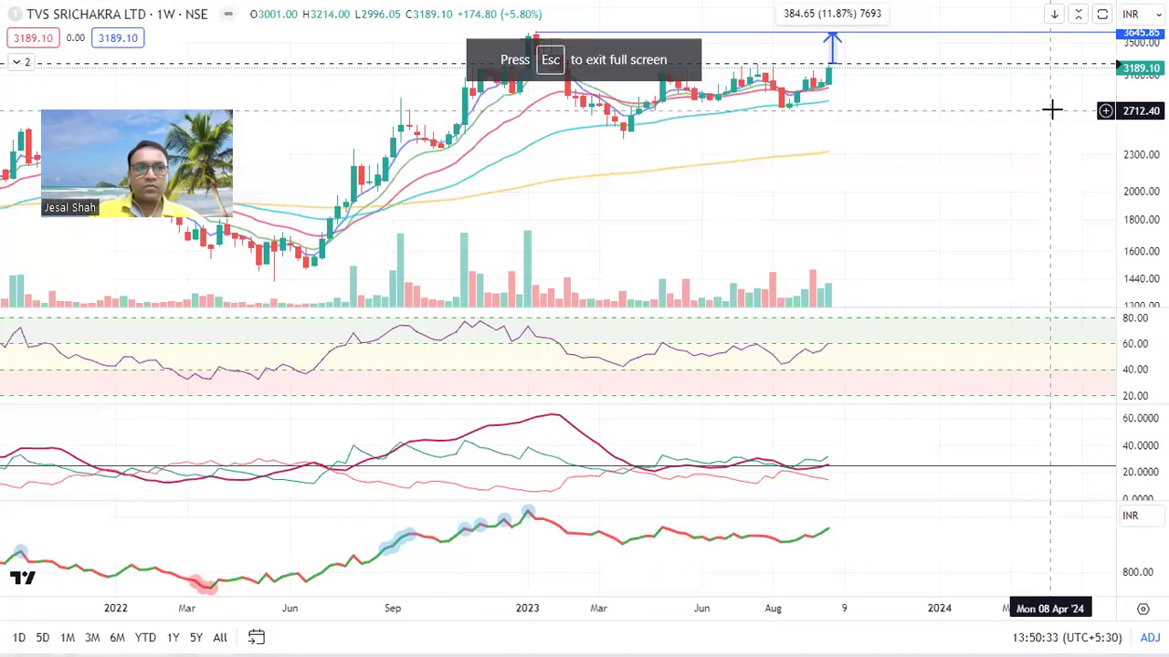
key(Down)
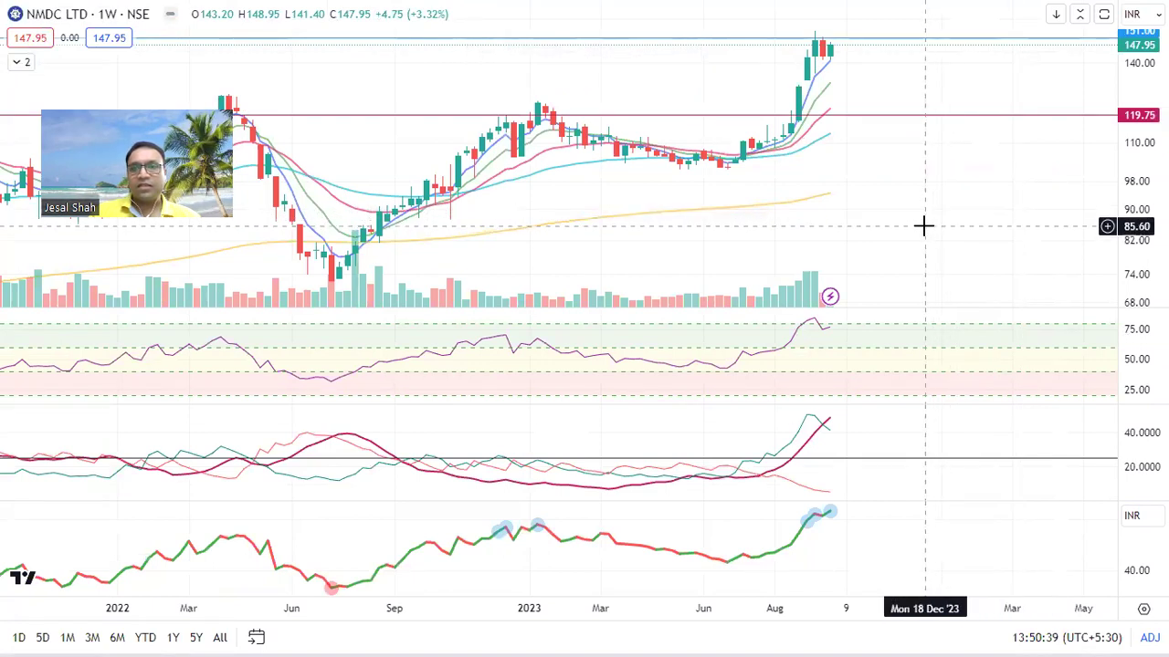
- Measure the price range on the NMDC weekly chart from 141.90 up to just below the 151.00 line, and remove the measurement
double_click(923, 225)
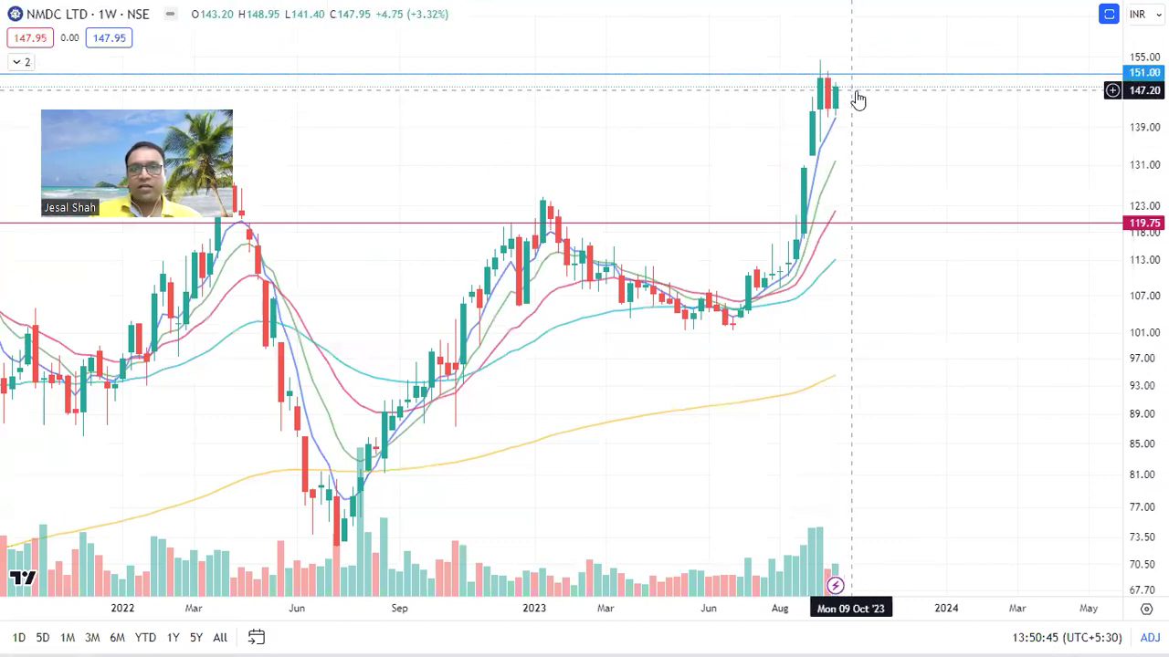
key(Escape)
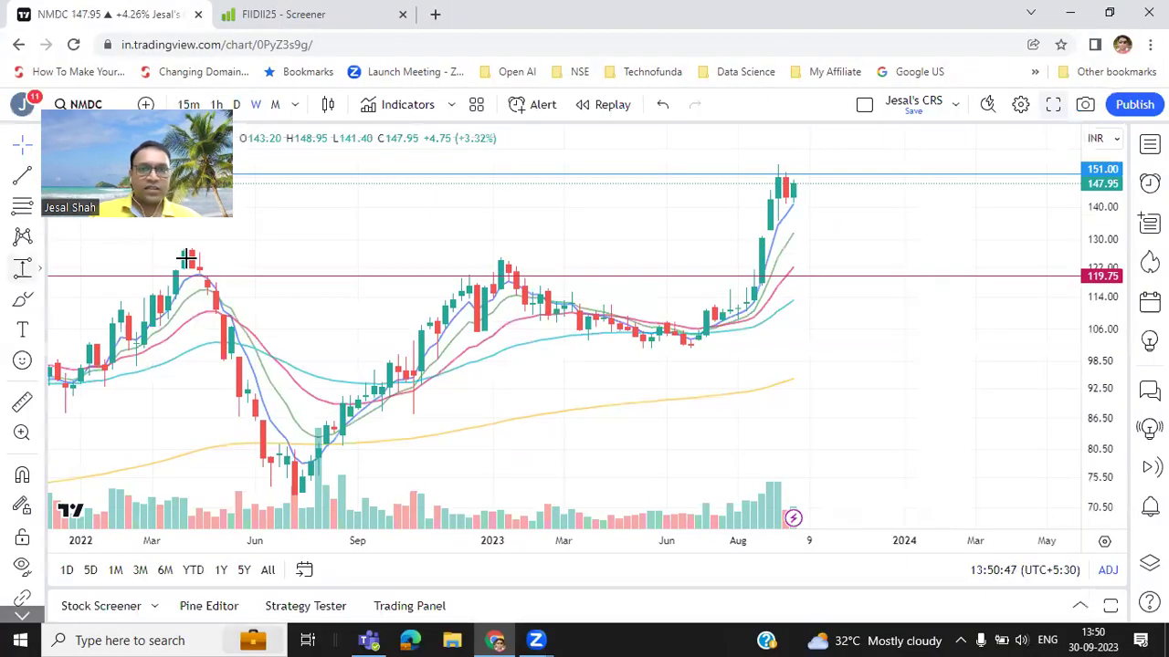
click(803, 200)
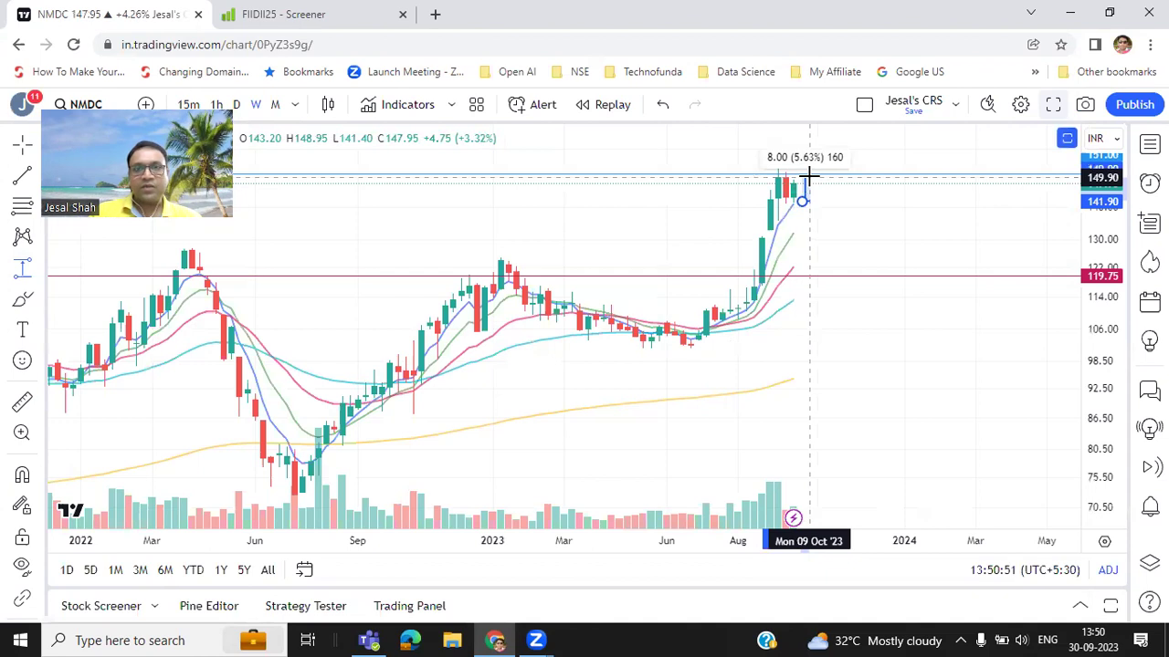
click(812, 176)
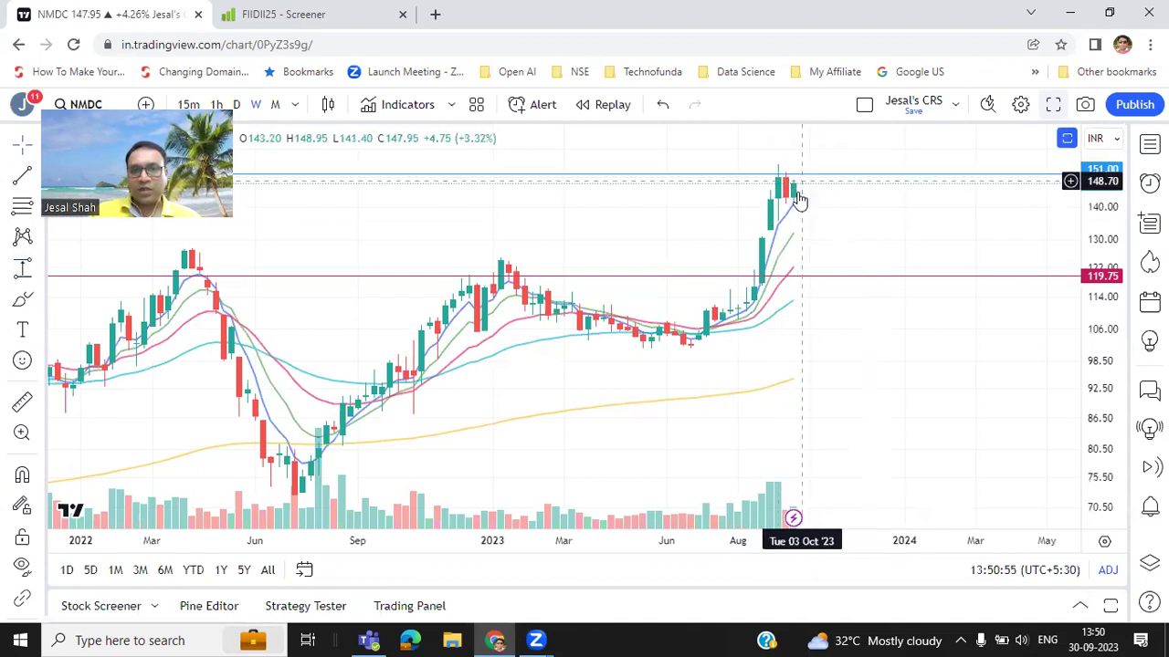
- Examine NMDC's weekly candles and indicator panes, and move to the Foods & Inns chart in full screen
double_click(882, 340)
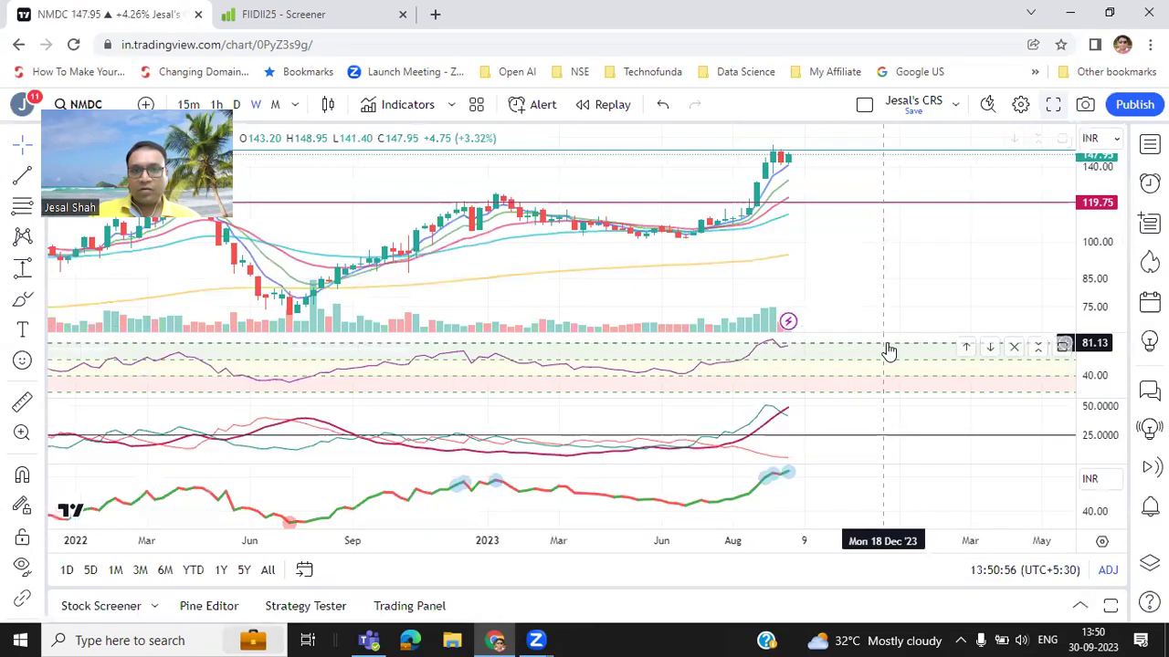
double_click(865, 255)
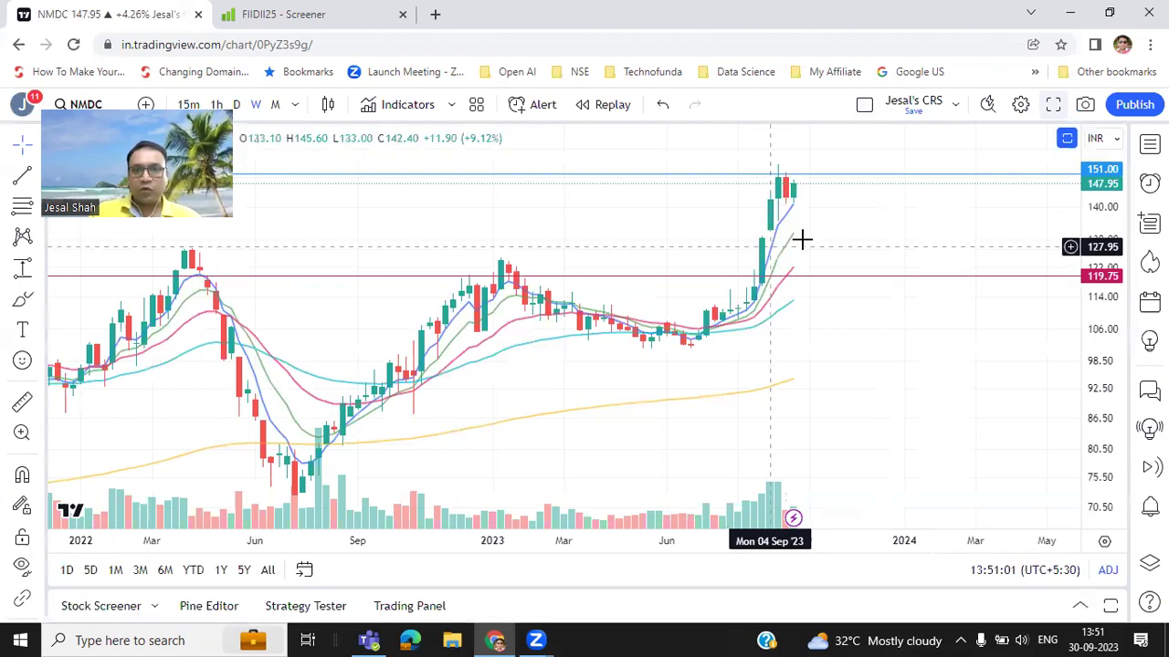
double_click(903, 229)
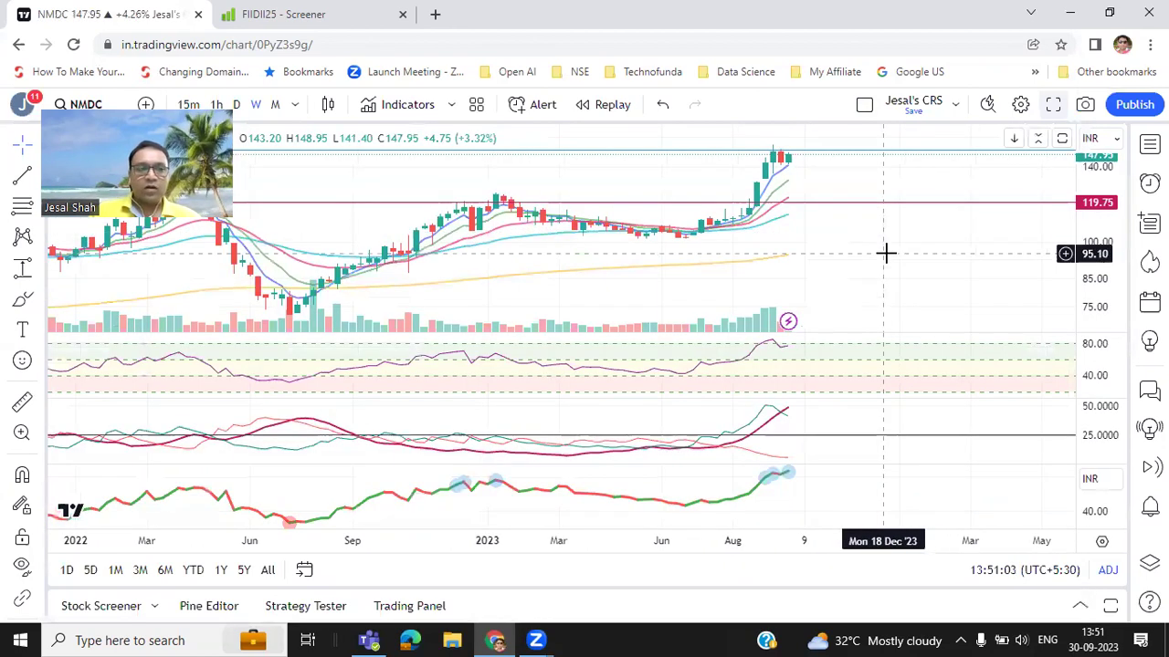
click(1053, 104)
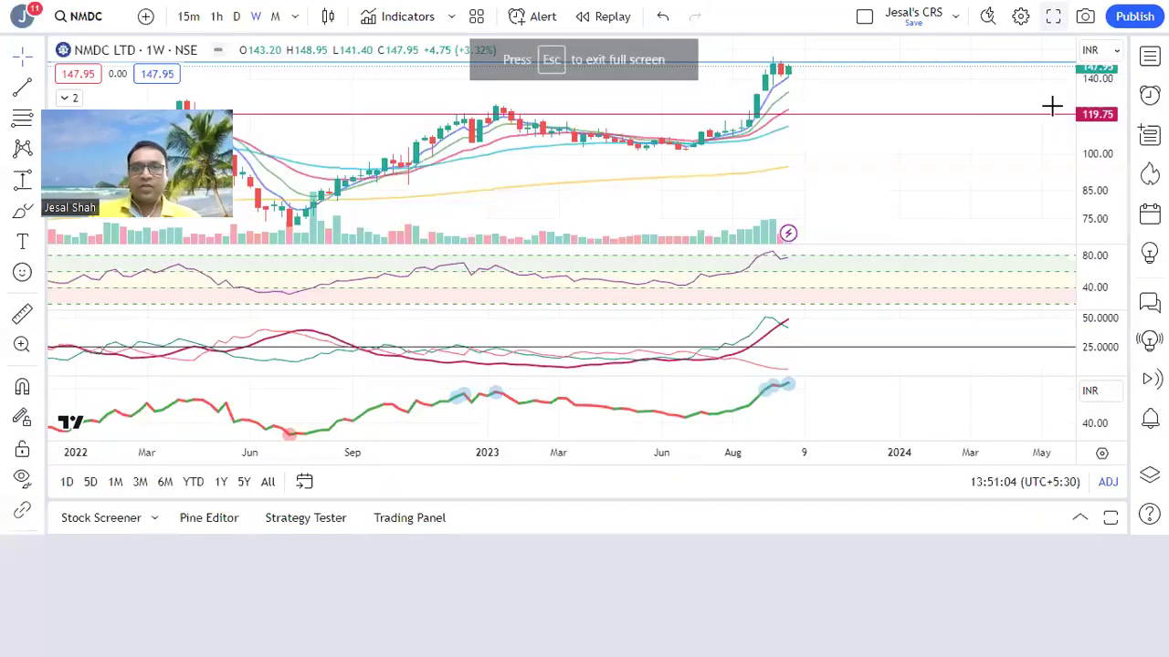
key(Down)
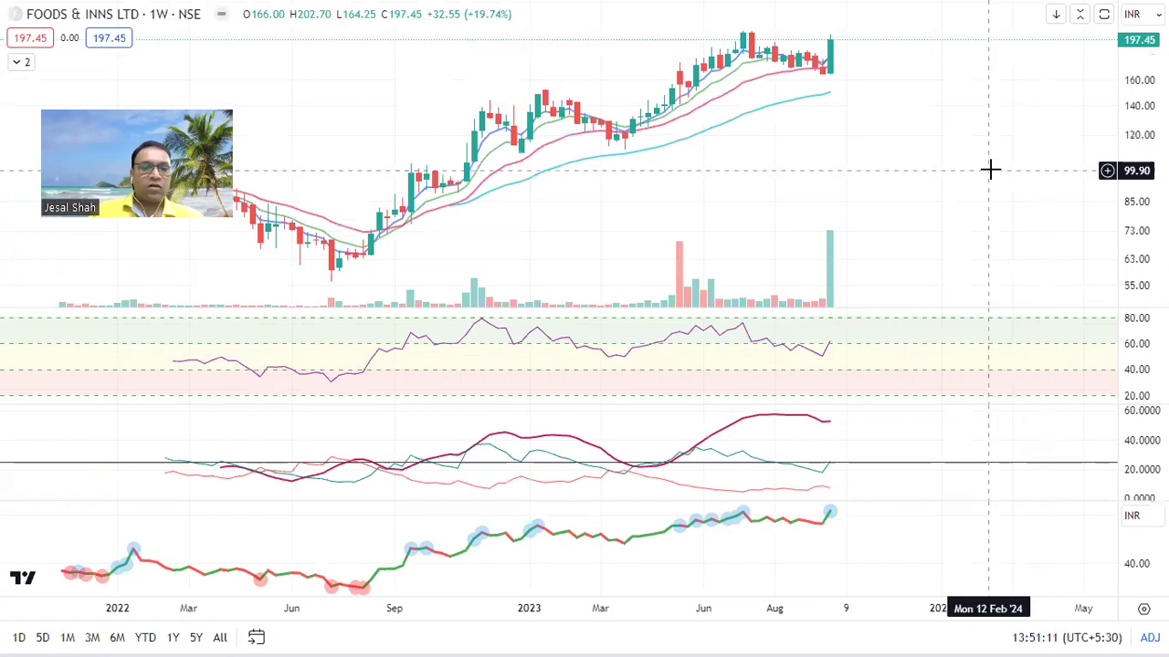
- Switch Foods & Inns to the daily interval and examine its price trend and indicators back to late 2022
text(1d)
key(Return)
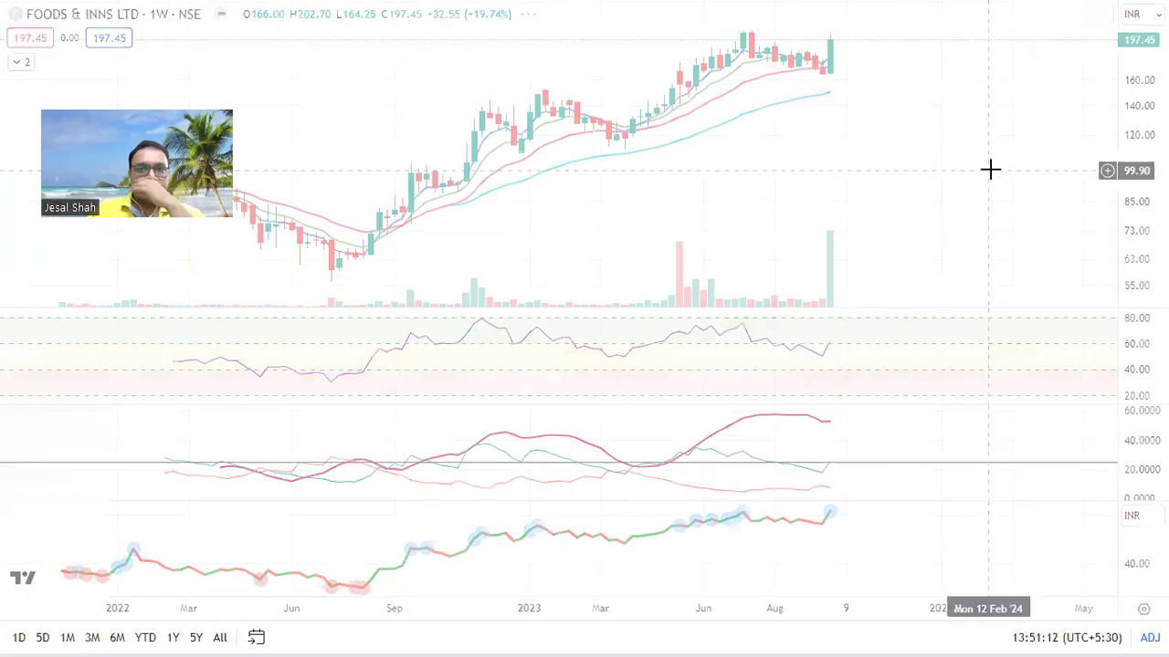
scroll(949, 217, down, 3)
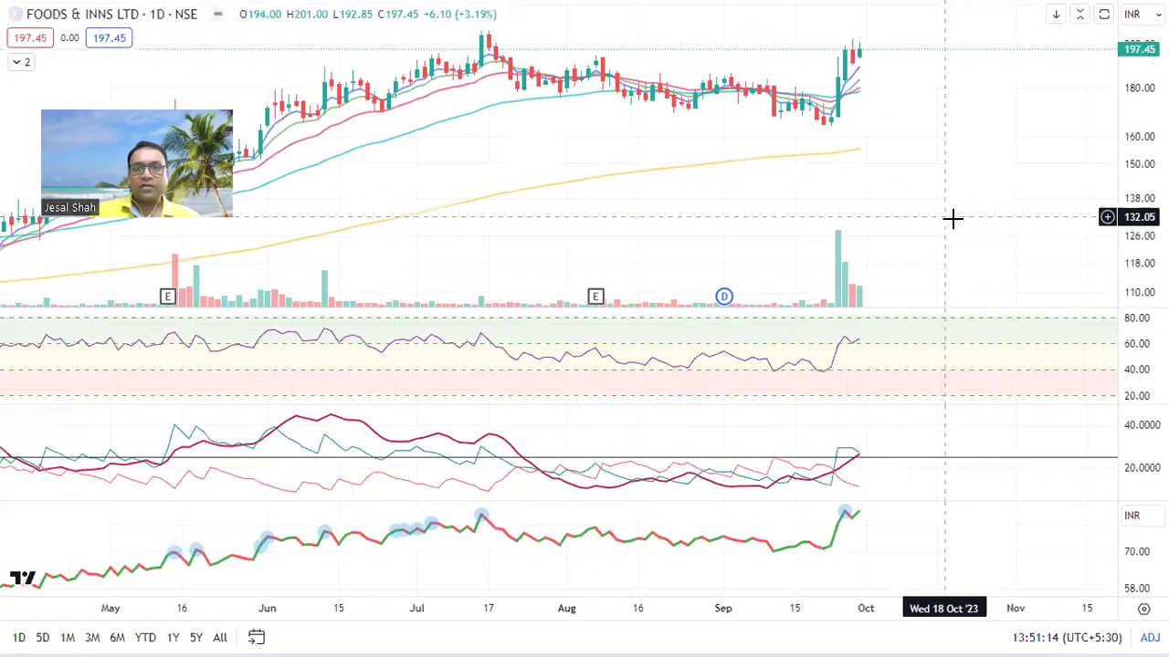
scroll(954, 220, up, 1)
scroll(956, 223, down, 4)
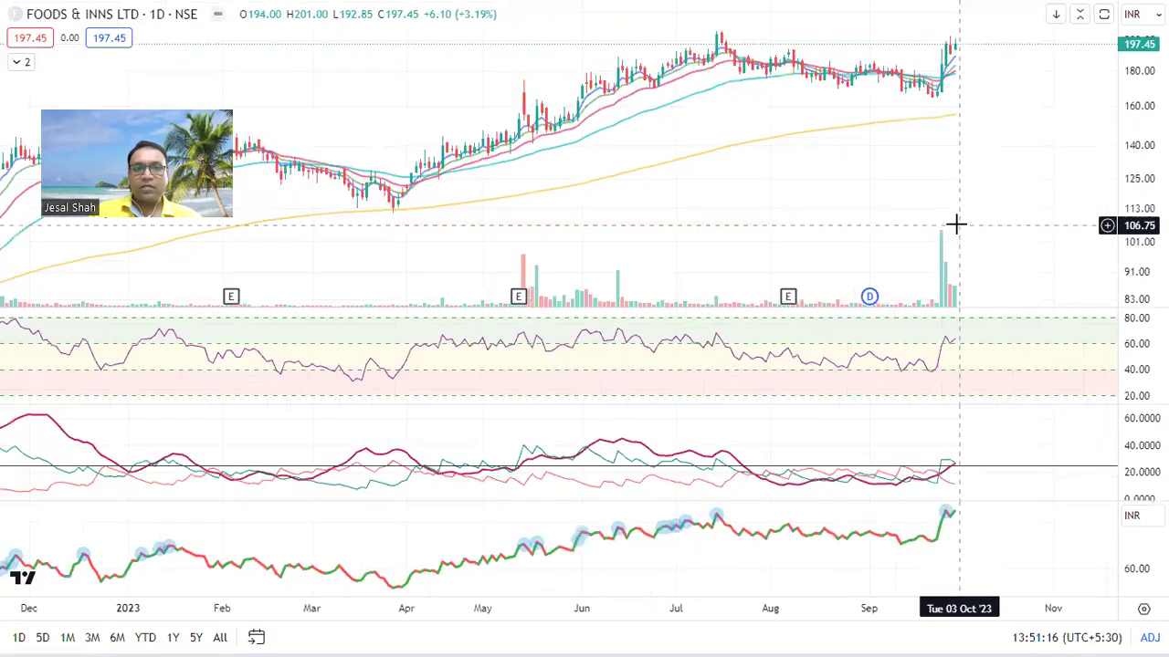
scroll(983, 225, up, 2)
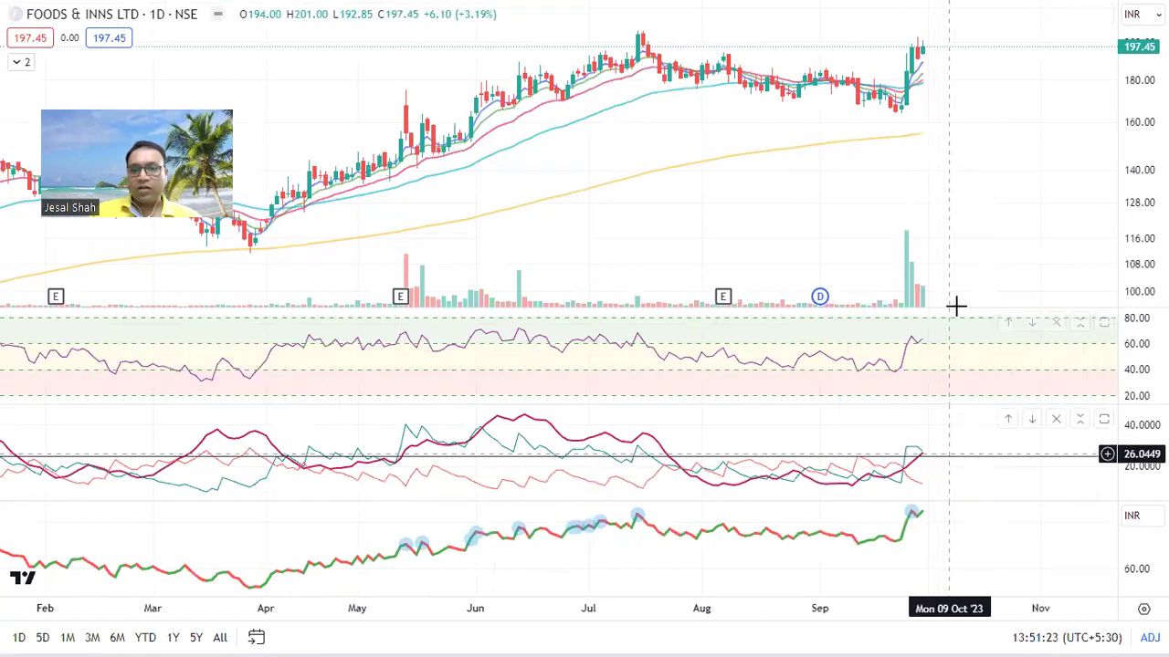
- Maximize the Foods & Inns price pane and place a horizontal line at 206.25 on the July 2023 high
double_click(981, 193)
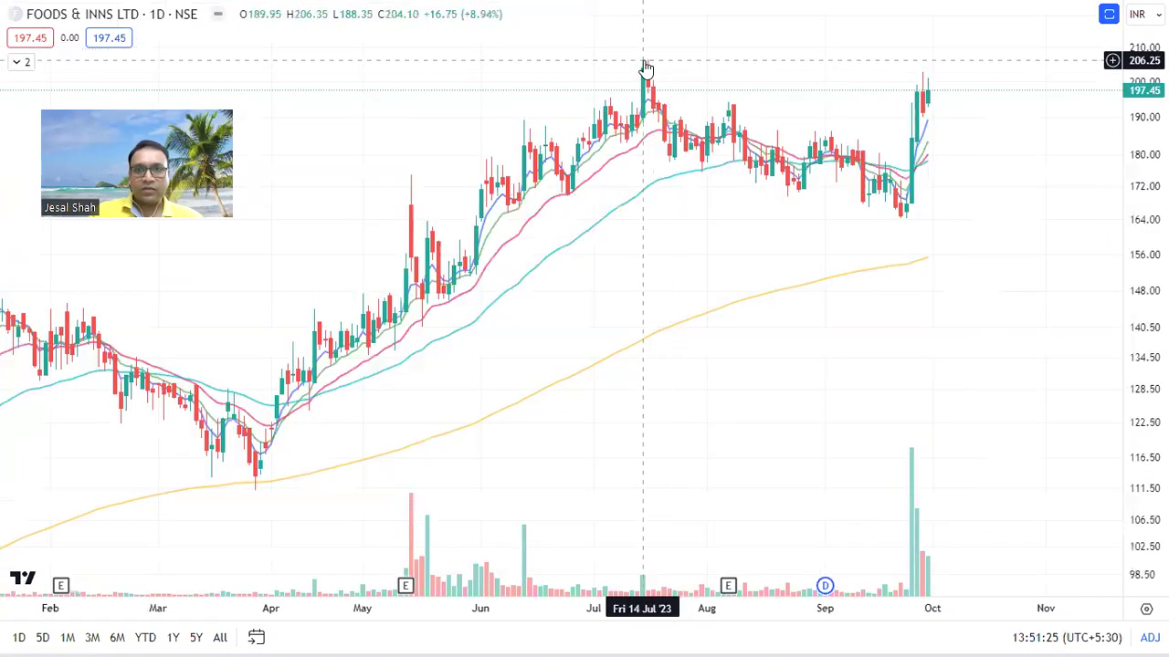
key(alt+h)
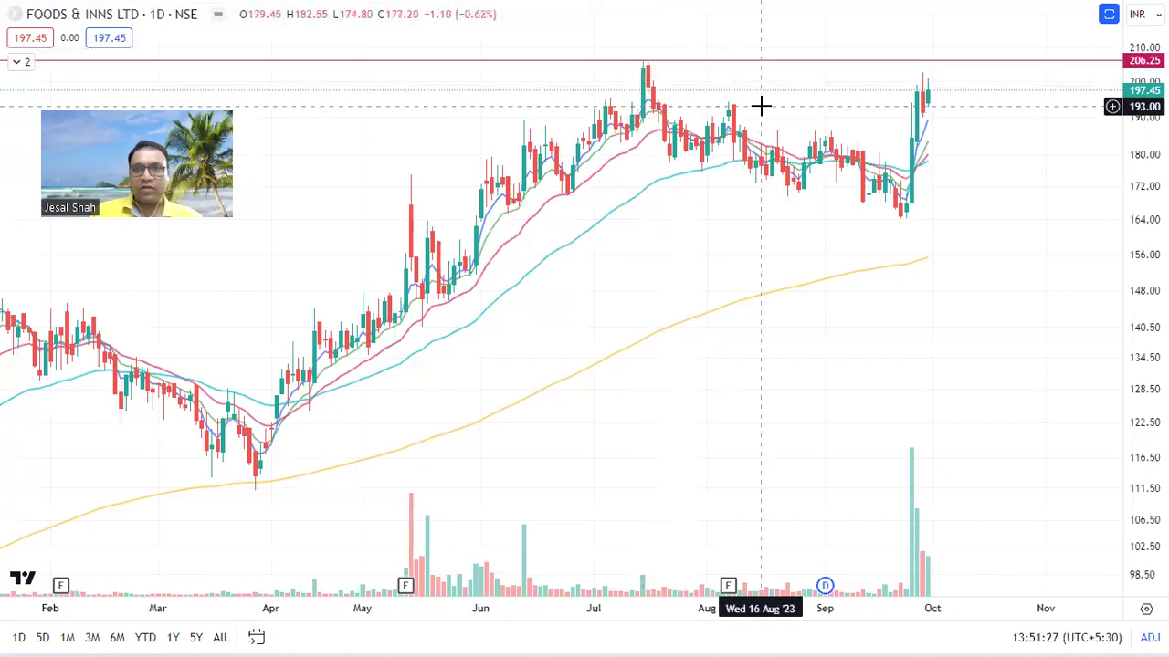
drag(876, 66, 884, 60)
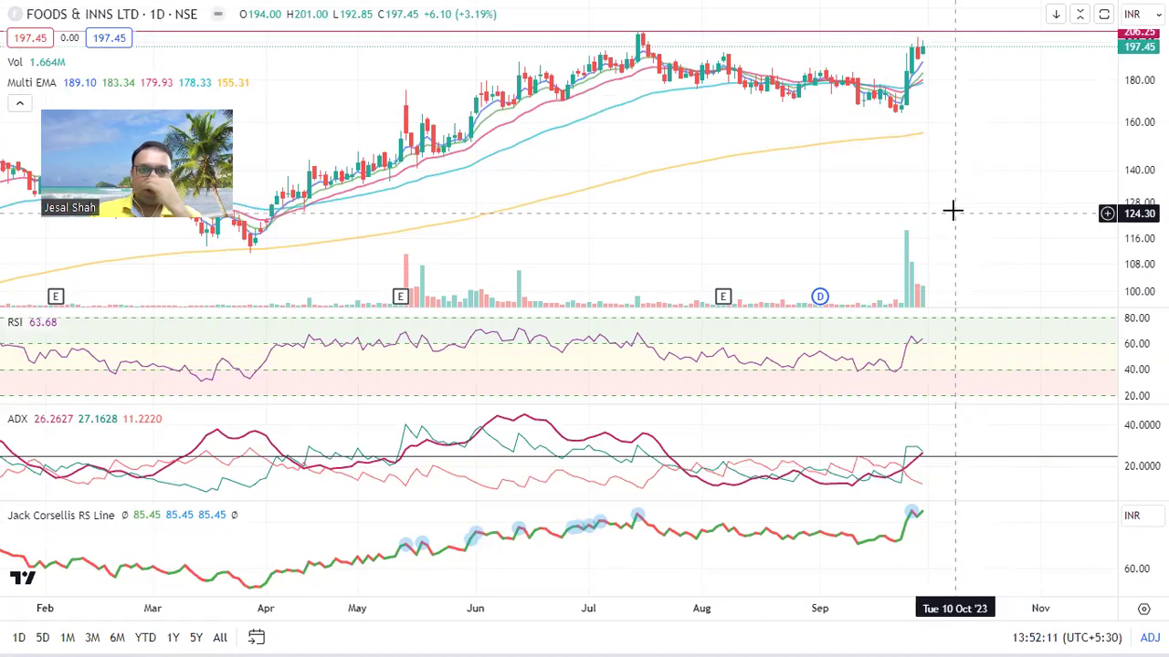
- Add a price alert on Foods & Inns at 207.80, just above the 206.25 line, and restore the indicator panes
double_click(1078, 97)
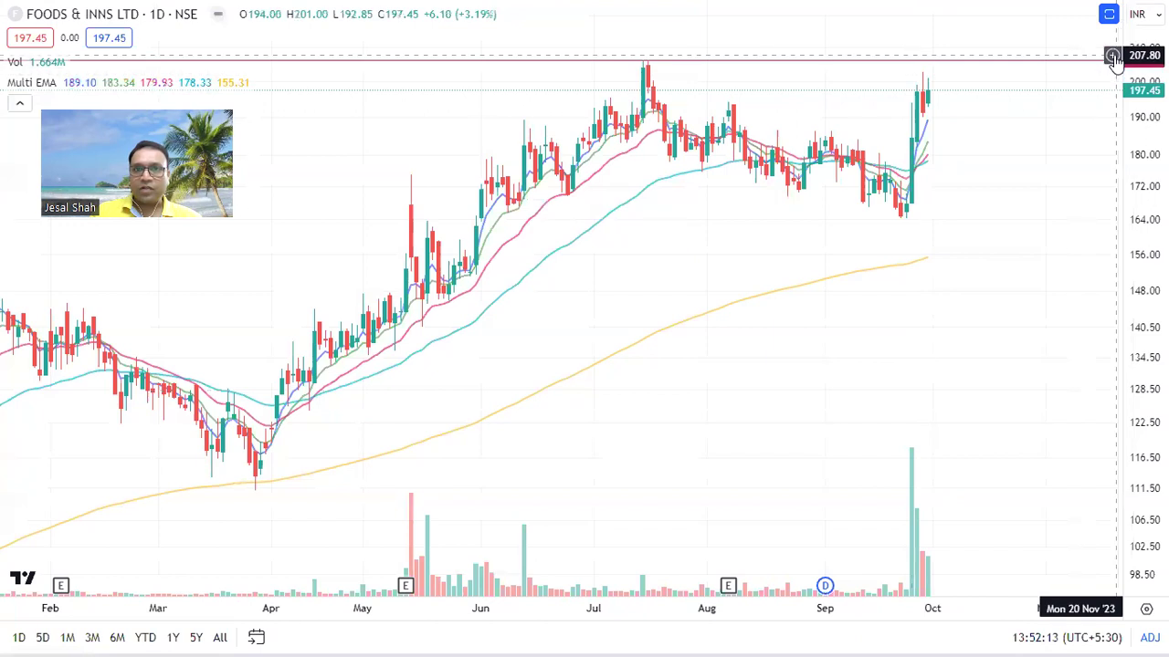
click(1113, 55)
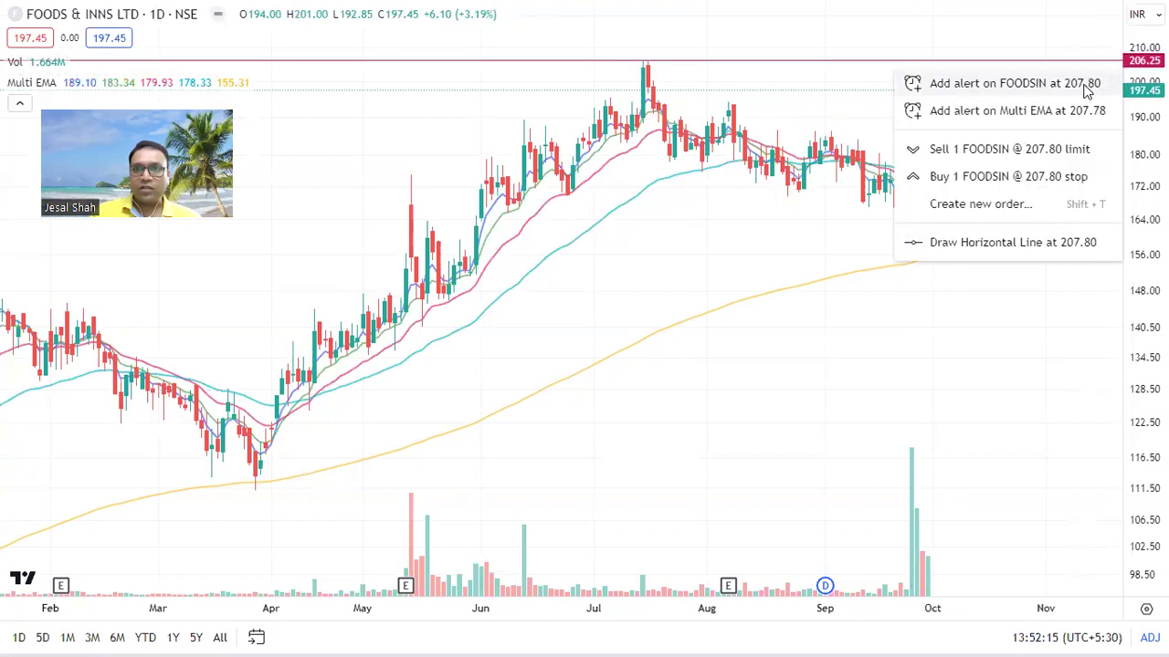
click(1084, 85)
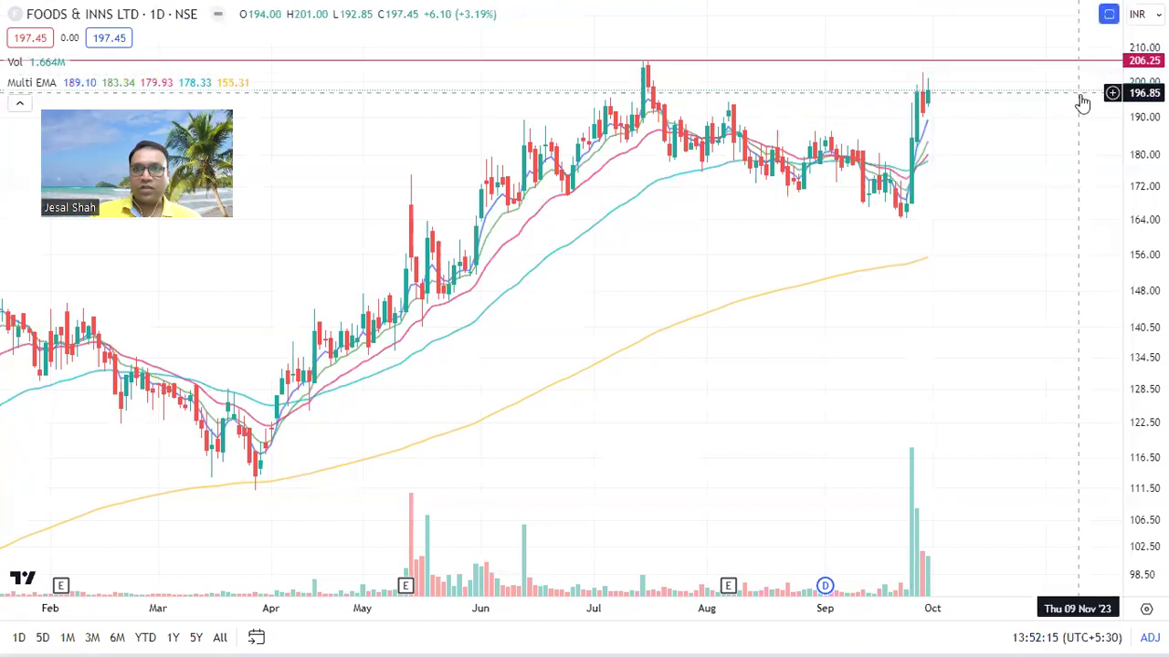
double_click(963, 231)
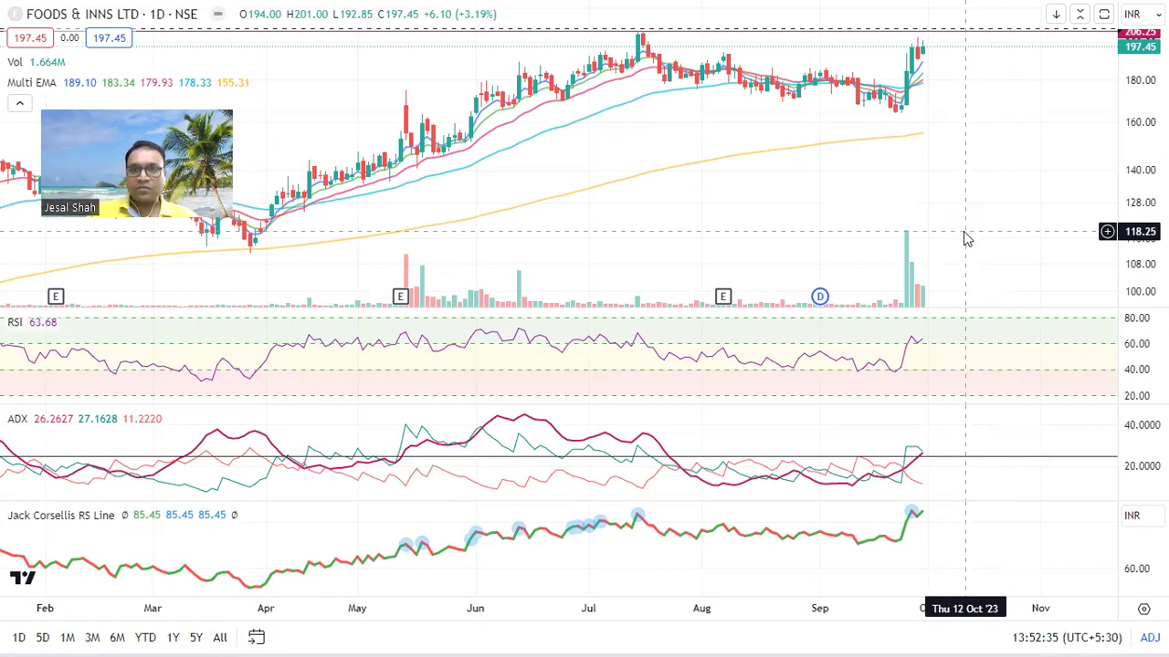
- Move to the Solar Industries daily chart and place a horizontal line at 4954.60 near the August–September 2023 highs
key(Down)
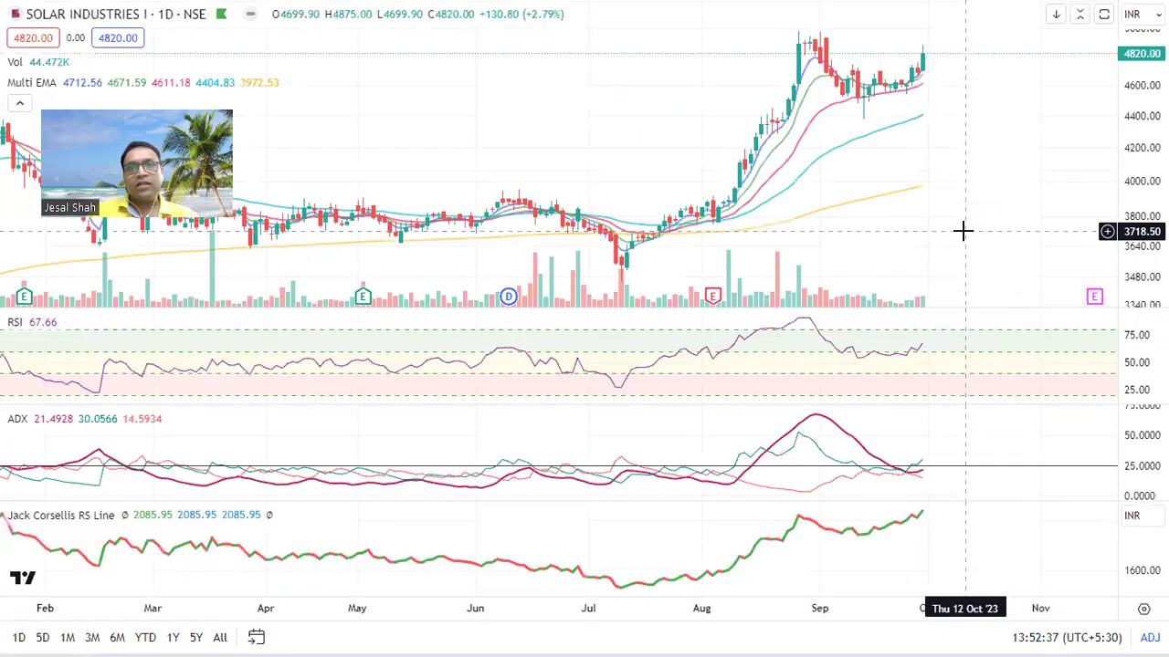
click(922, 35)
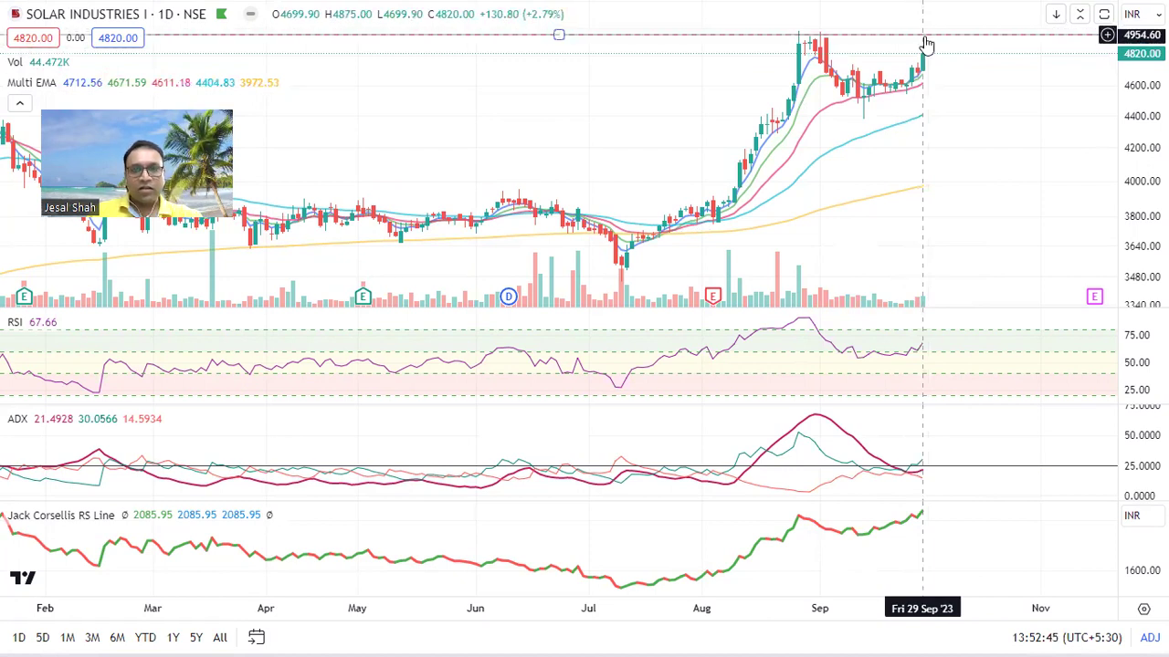
scroll(925, 178, up, 4)
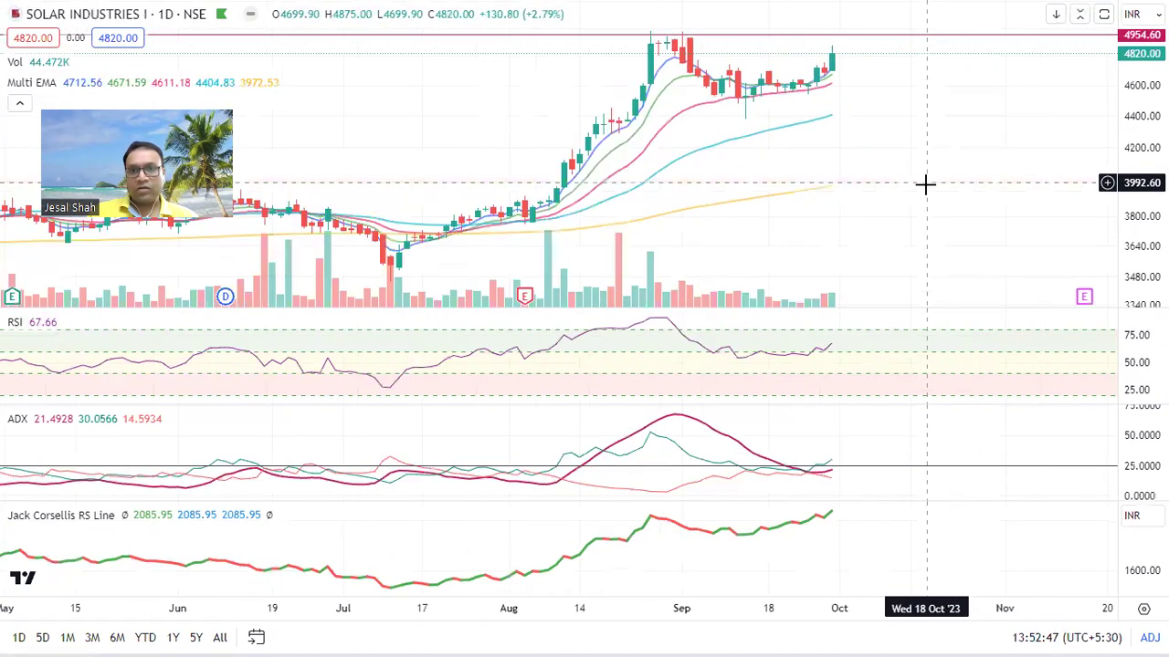
scroll(925, 186, down, 4)
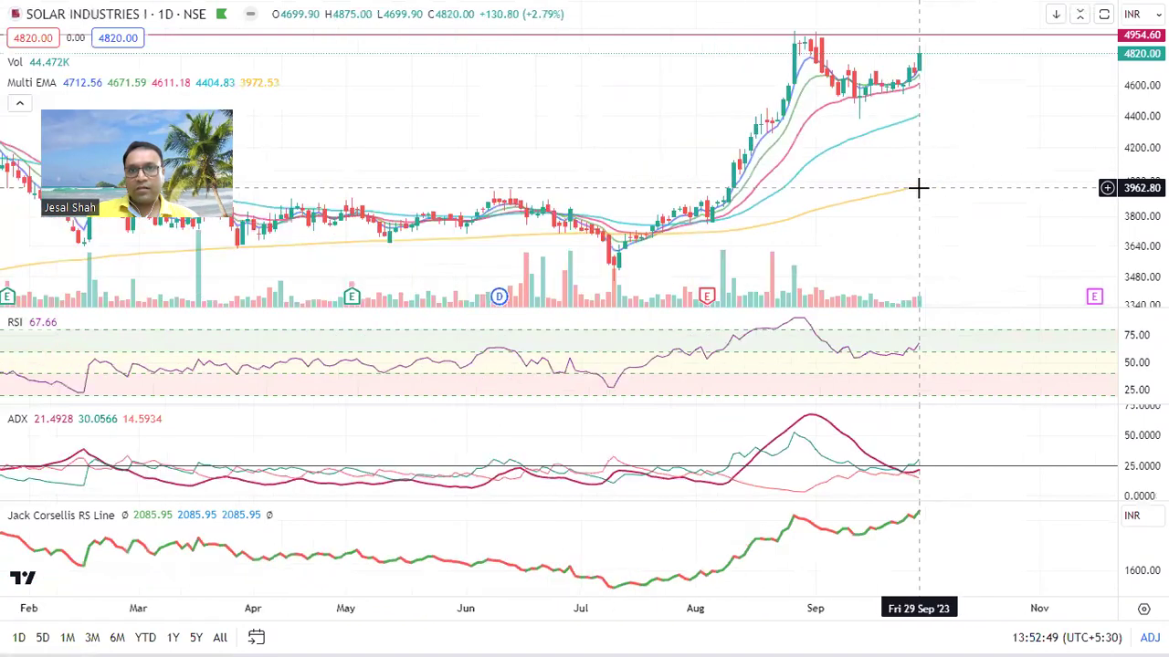
scroll(918, 188, up, 5)
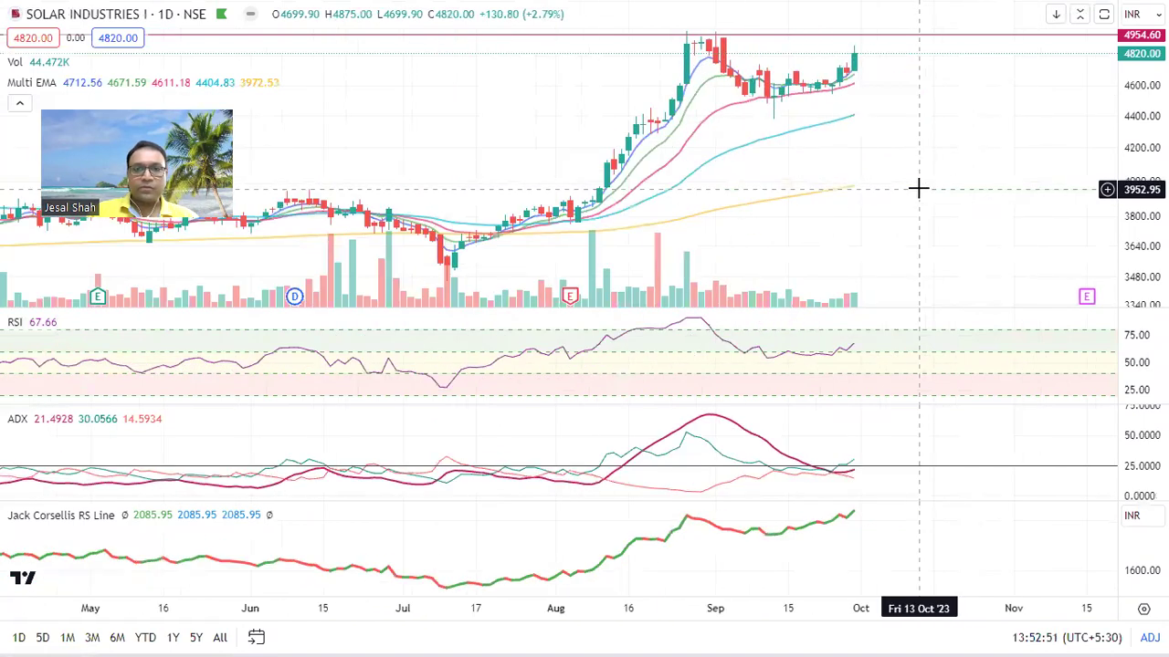
- Move to IIFL Securities, maximize its price pane and remove all existing drawings from the chart
key(Down)
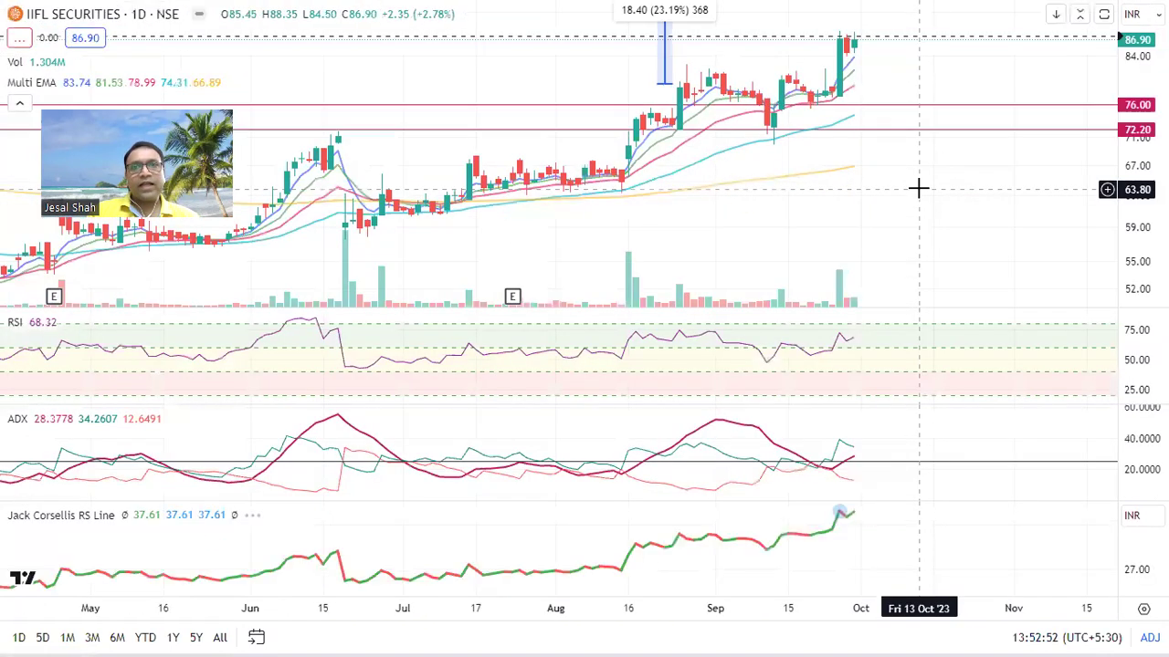
double_click(918, 189)
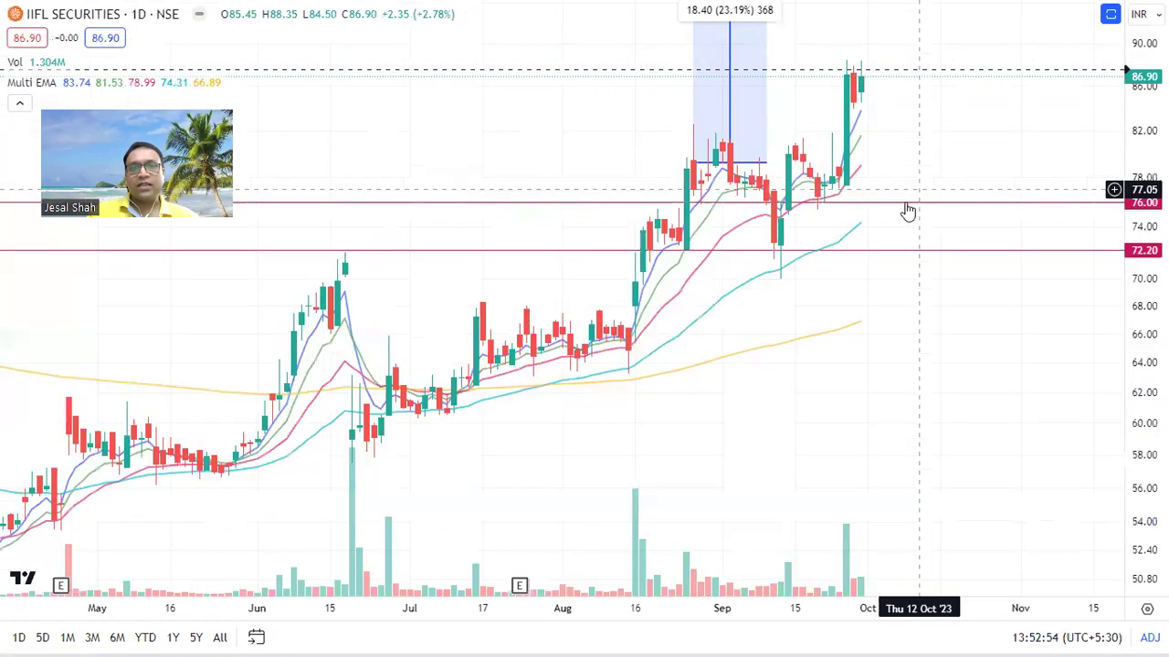
right_click(762, 170)
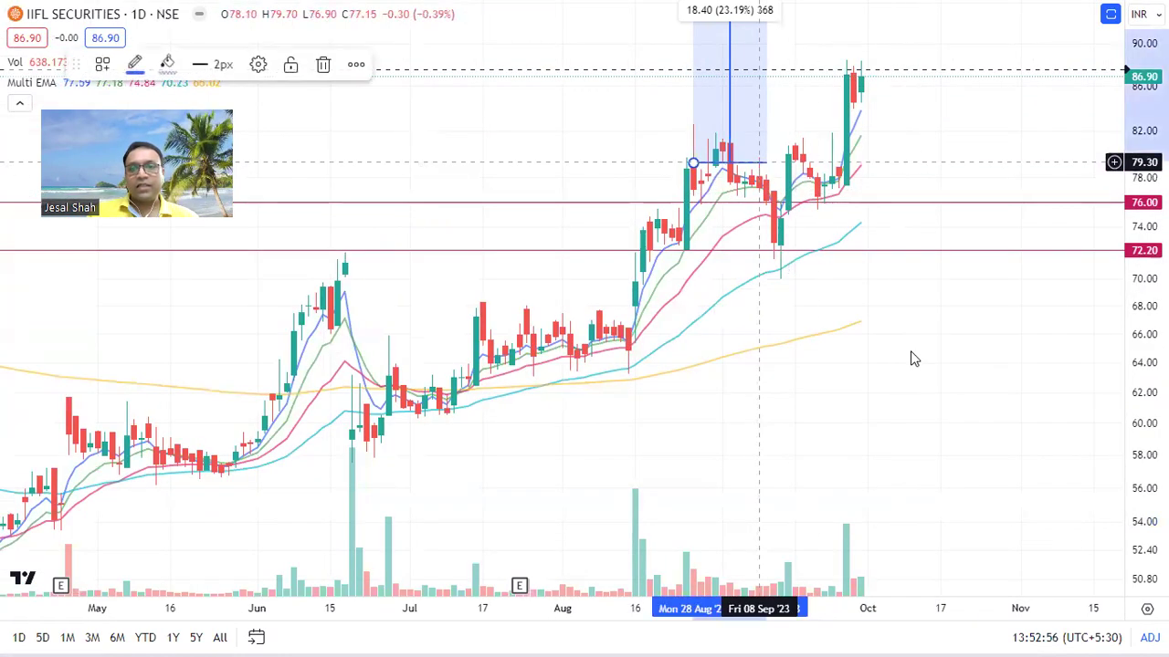
click(1023, 439)
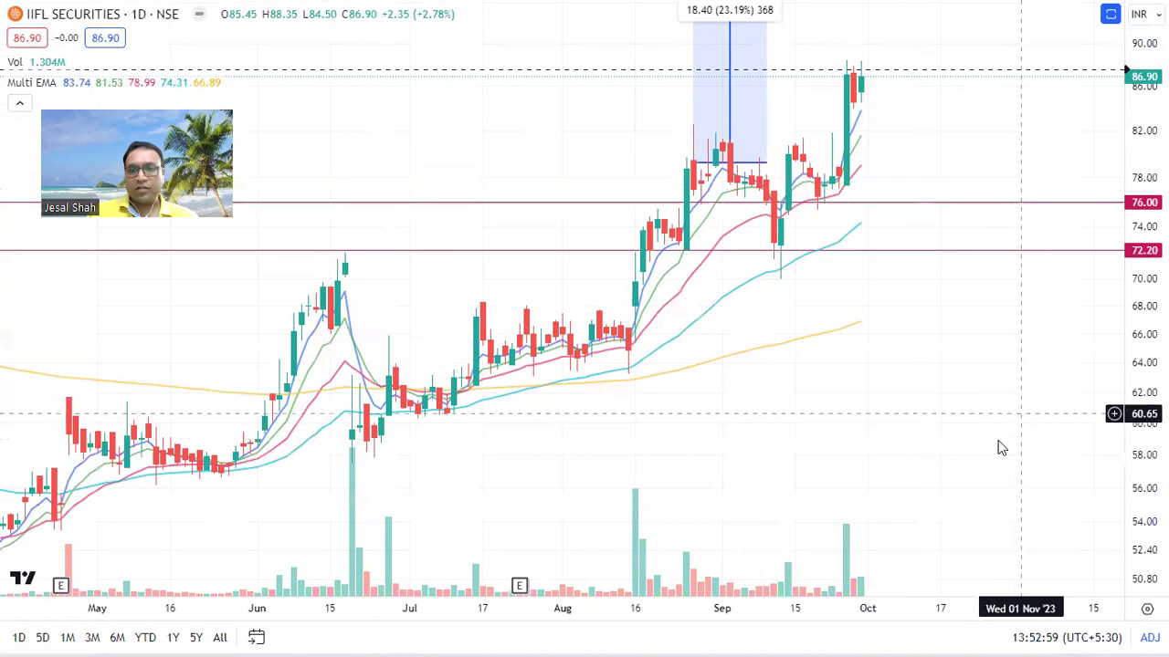
right_click(996, 446)
click(997, 571)
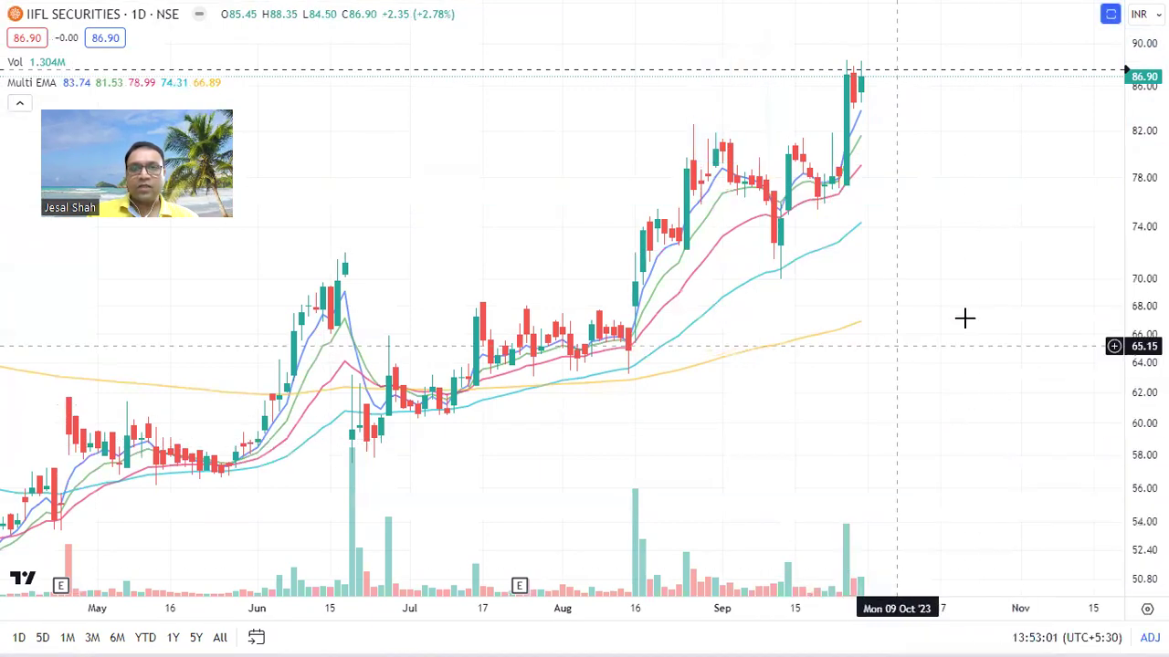
scroll(979, 331, down, 3)
scroll(982, 334, up, 5)
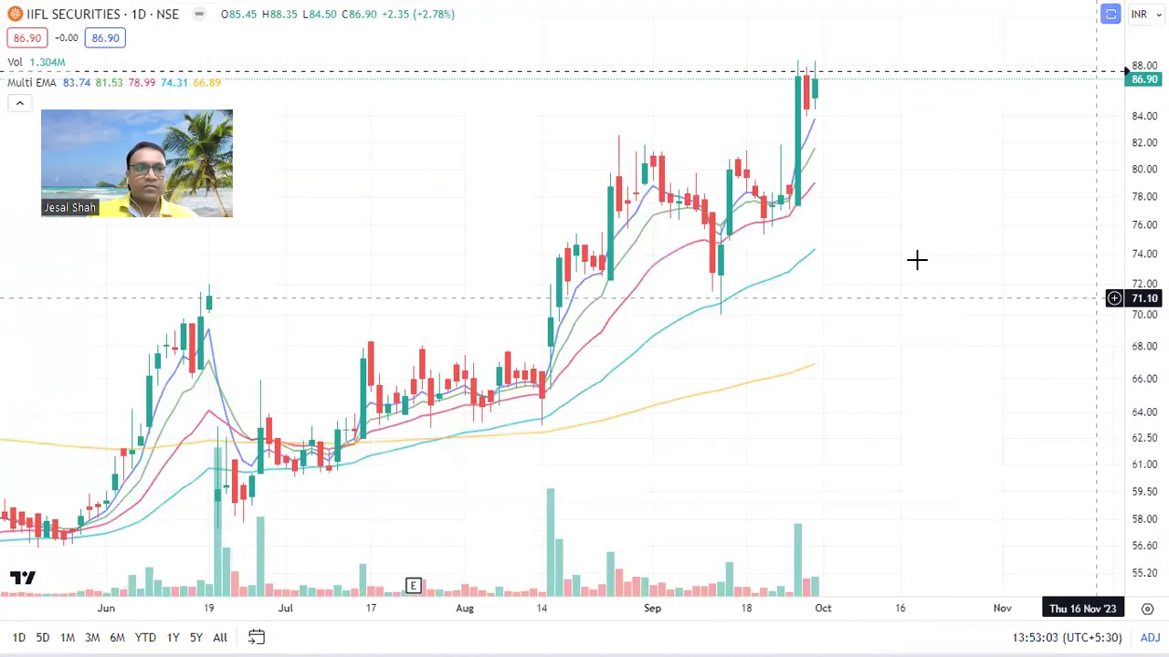
- Leave full screen and draw two short trend lines above and below IIFL Securities' latest consolidation candles
key(Escape)
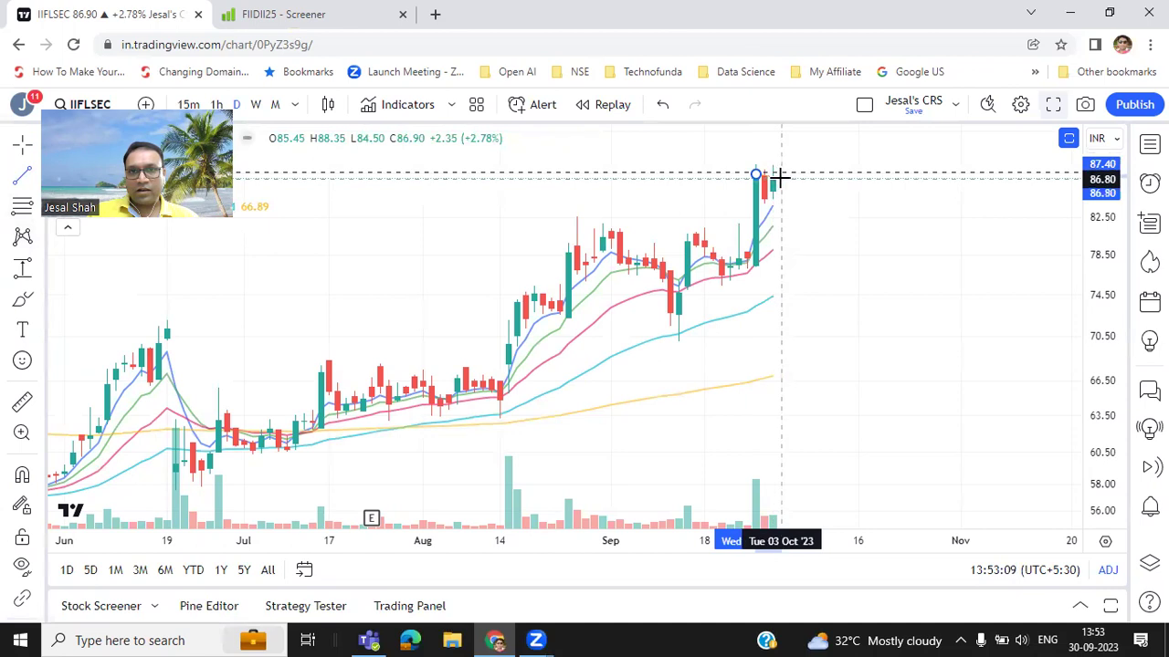
click(781, 178)
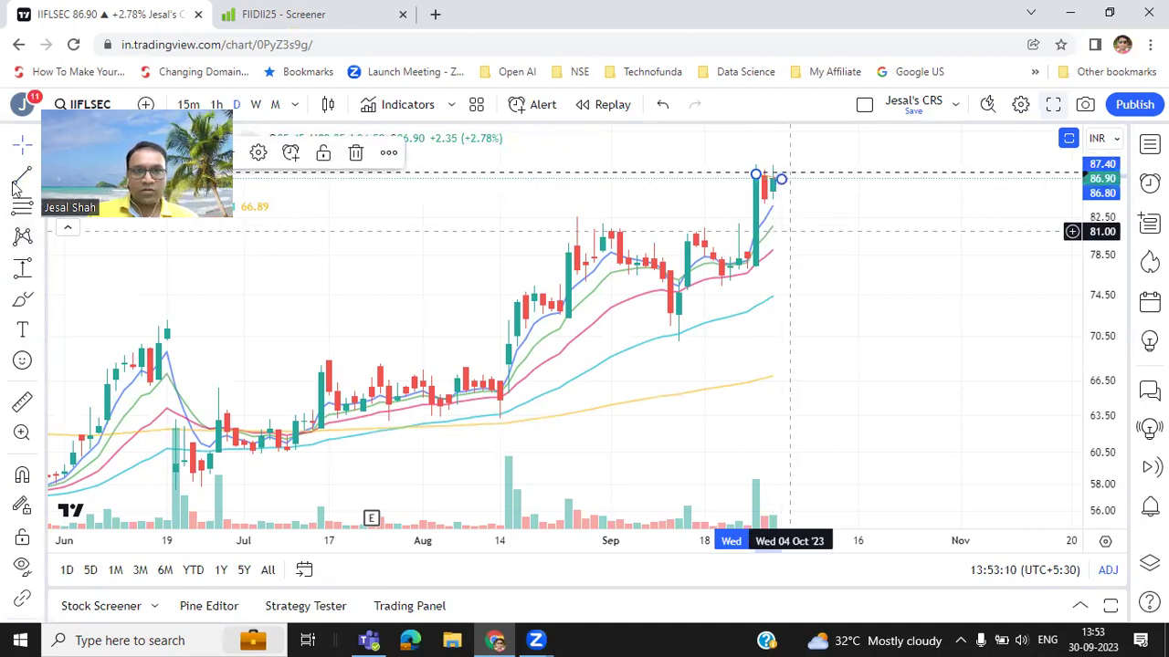
click(778, 199)
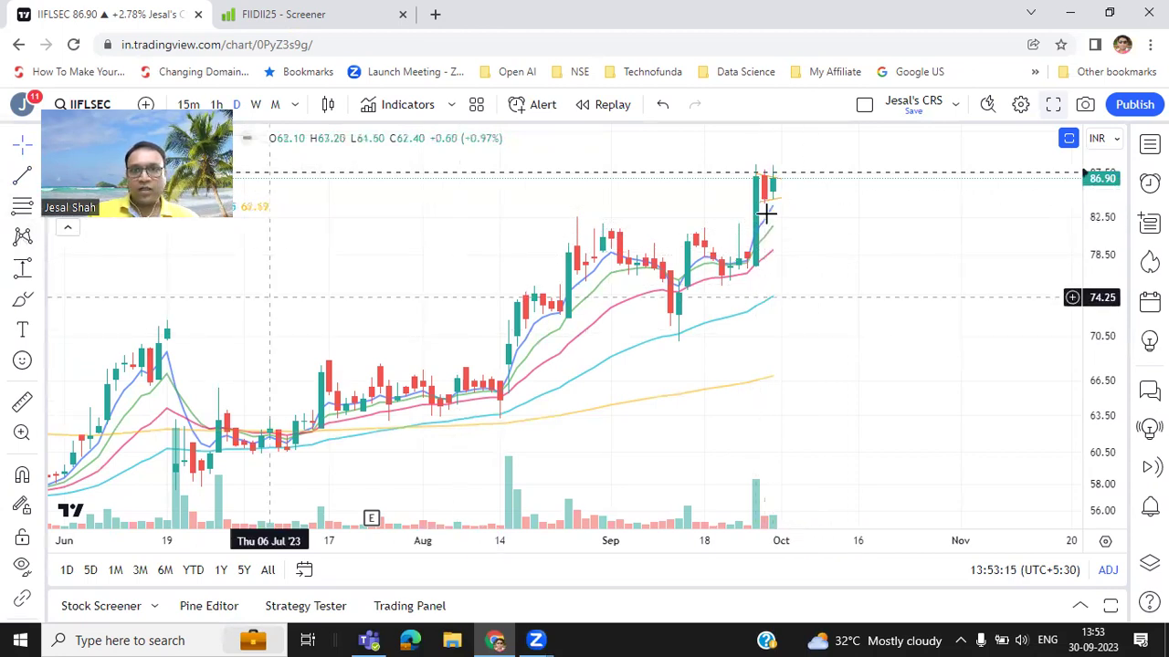
- Measure IIFL Securities' price range from 87.00 down to the lower consolidation trend line
shift+click(782, 175)
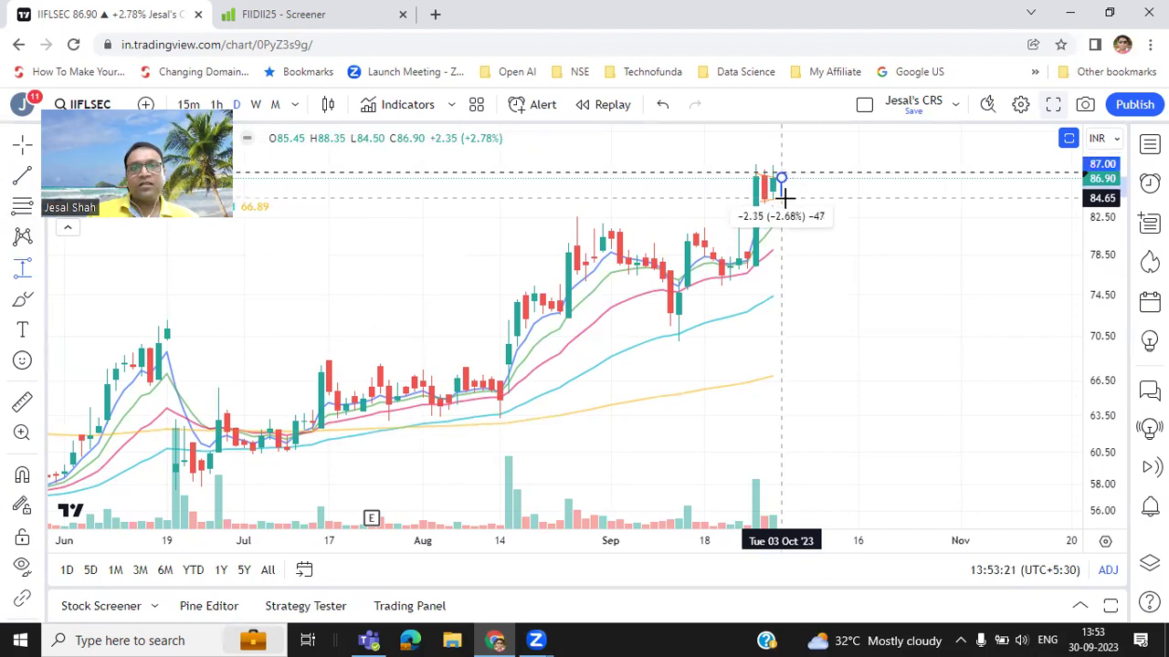
click(780, 195)
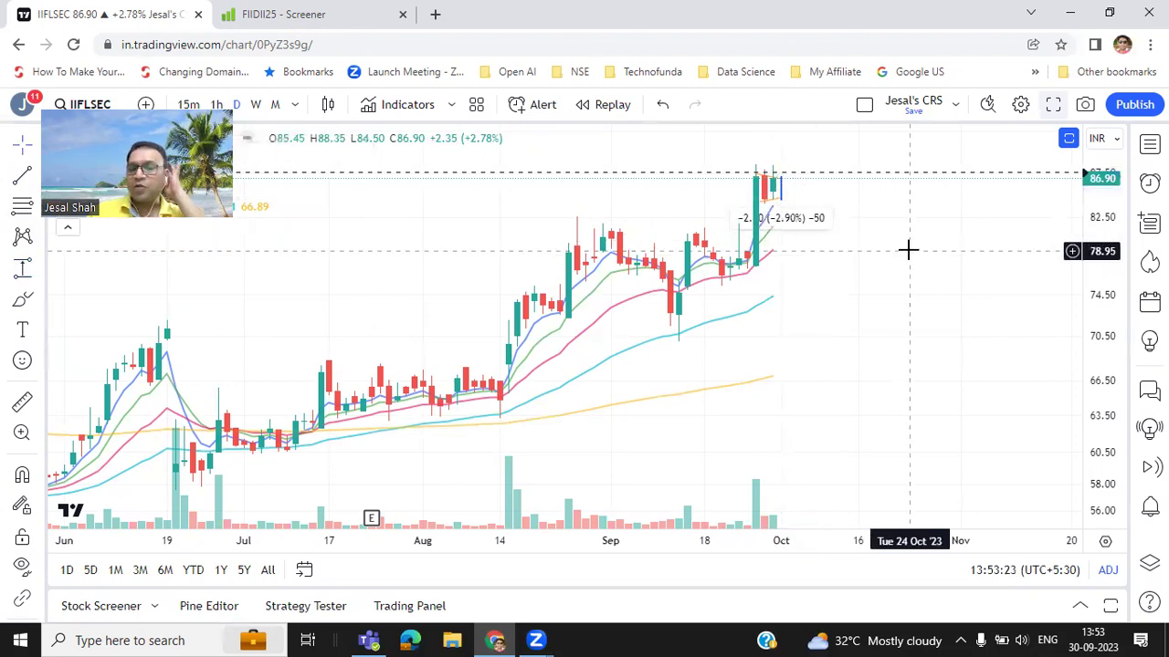
- Return to full screen and examine IIFL Securities' consolidation alongside its RSI, ADX and relative strength panes
click(1053, 104)
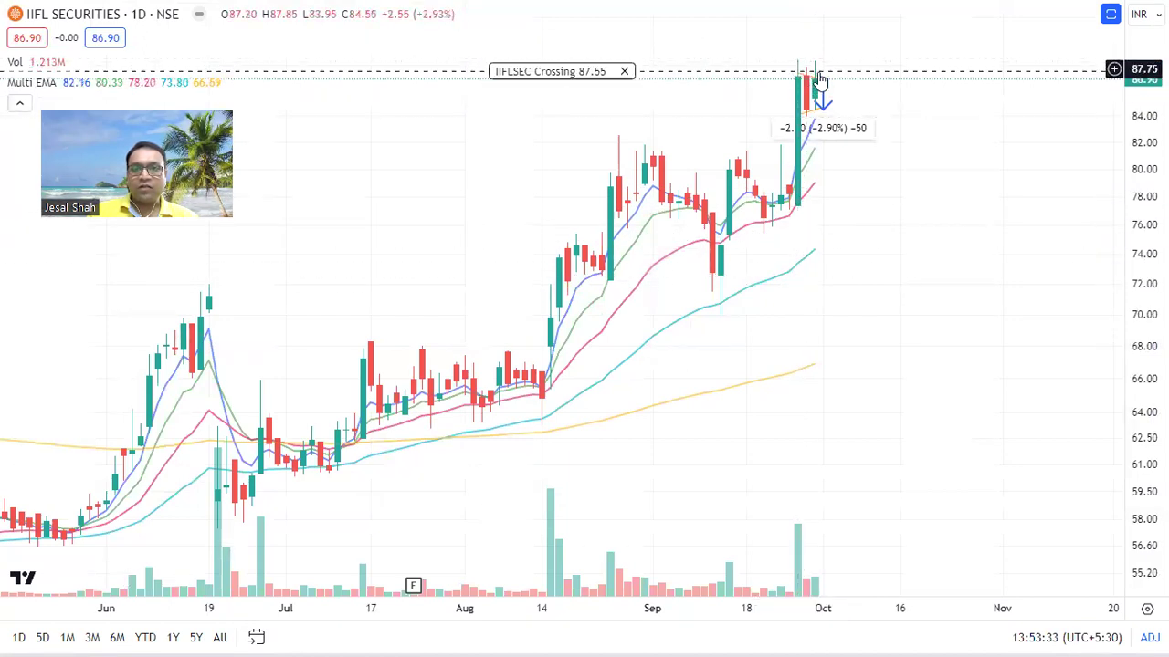
drag(820, 77, 825, 13)
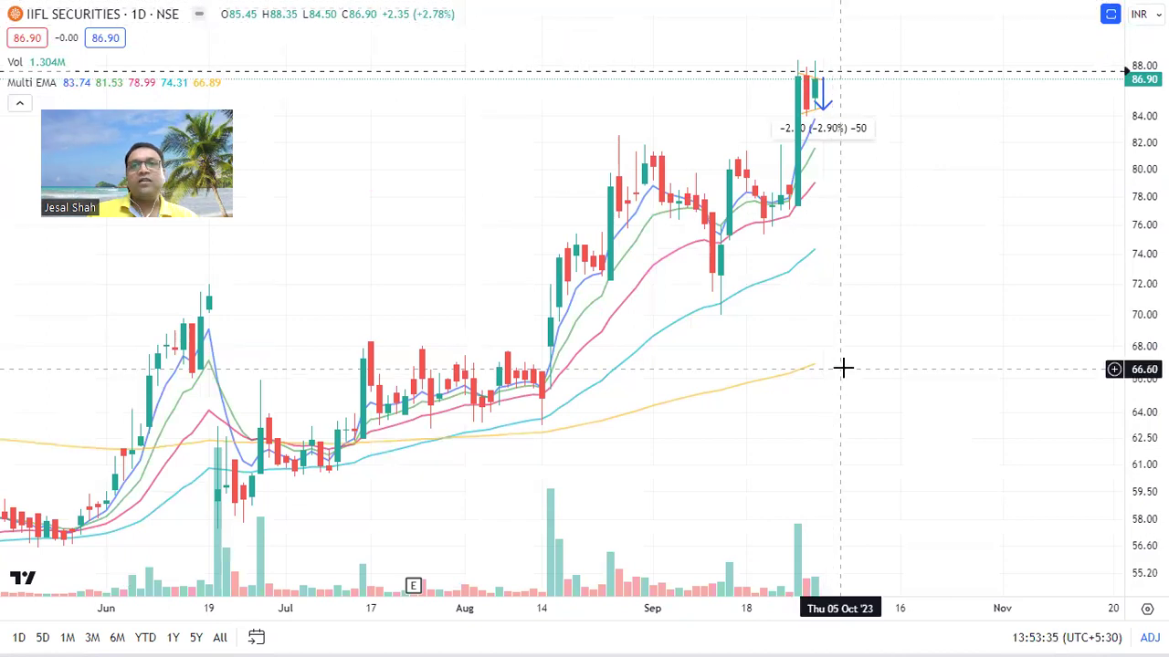
double_click(959, 226)
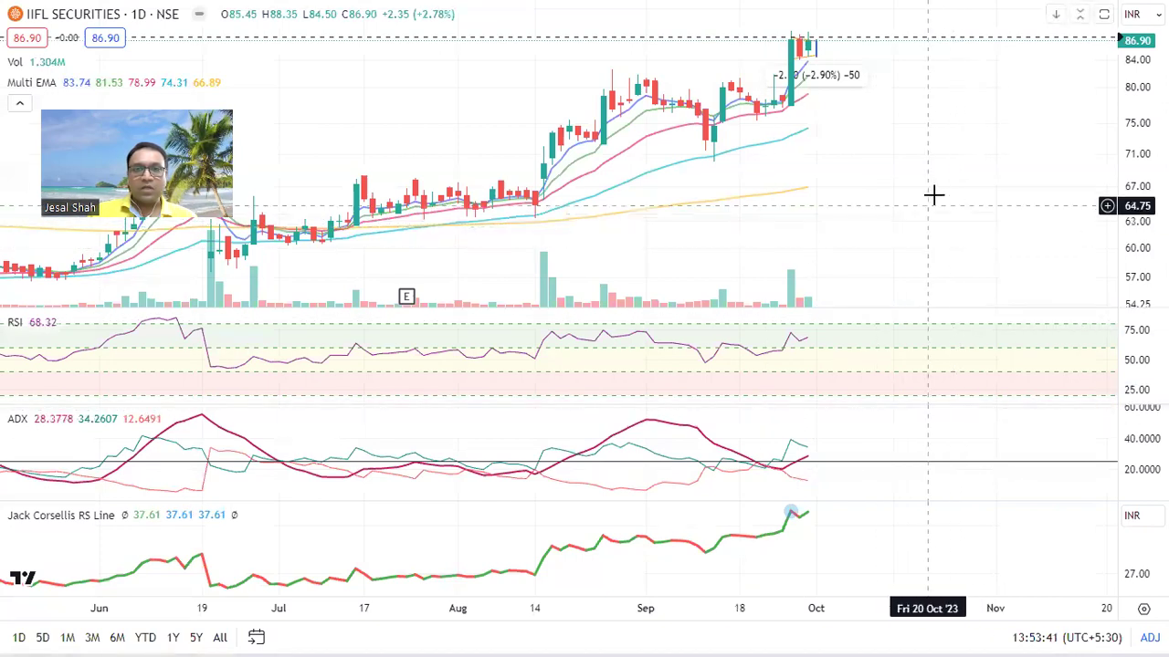
double_click(935, 195)
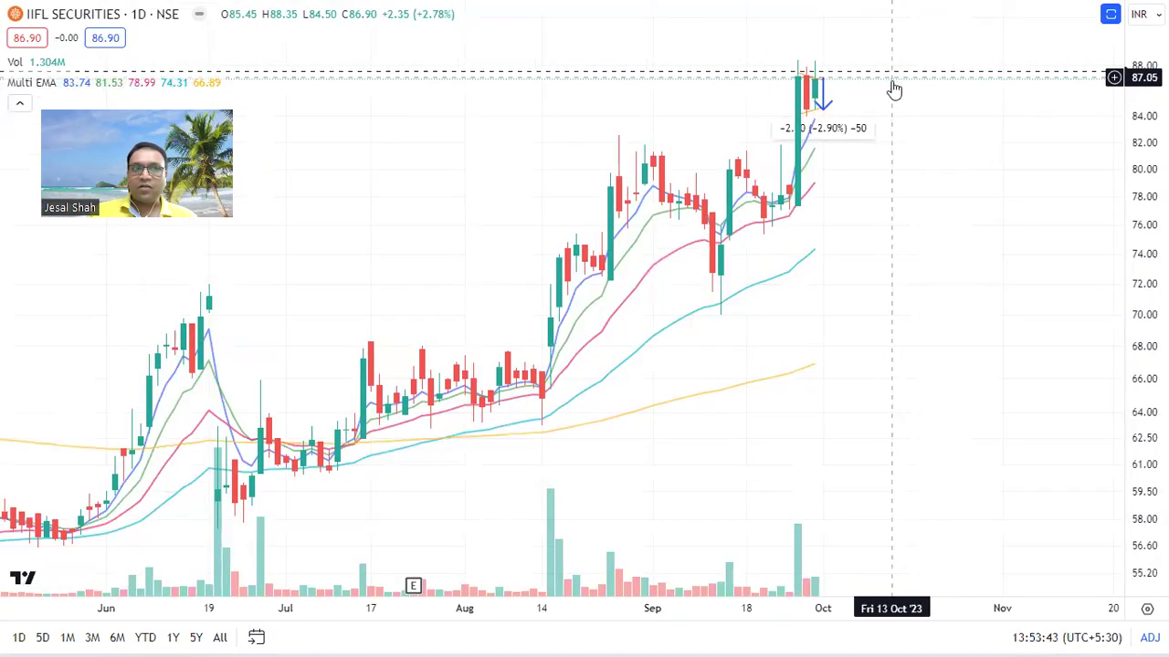
double_click(933, 284)
- Move to Dalmia Bharat and examine its daily candles near the alert level and its indicator panes
key(Down)
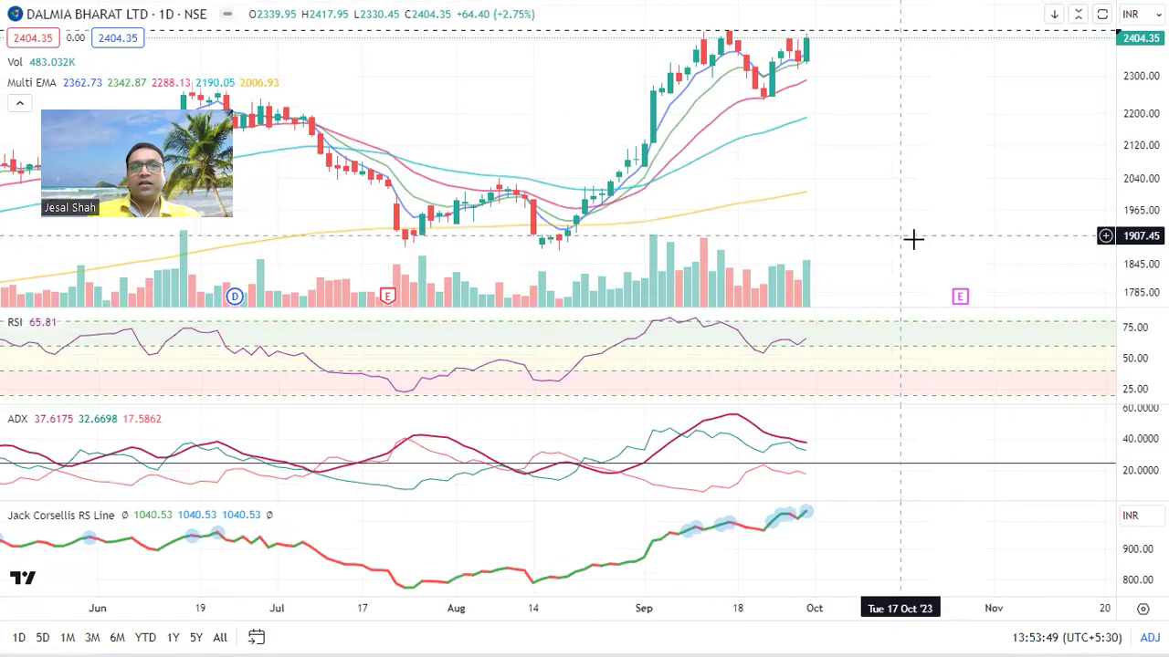
scroll(929, 232, down, 3)
scroll(931, 235, up, 2)
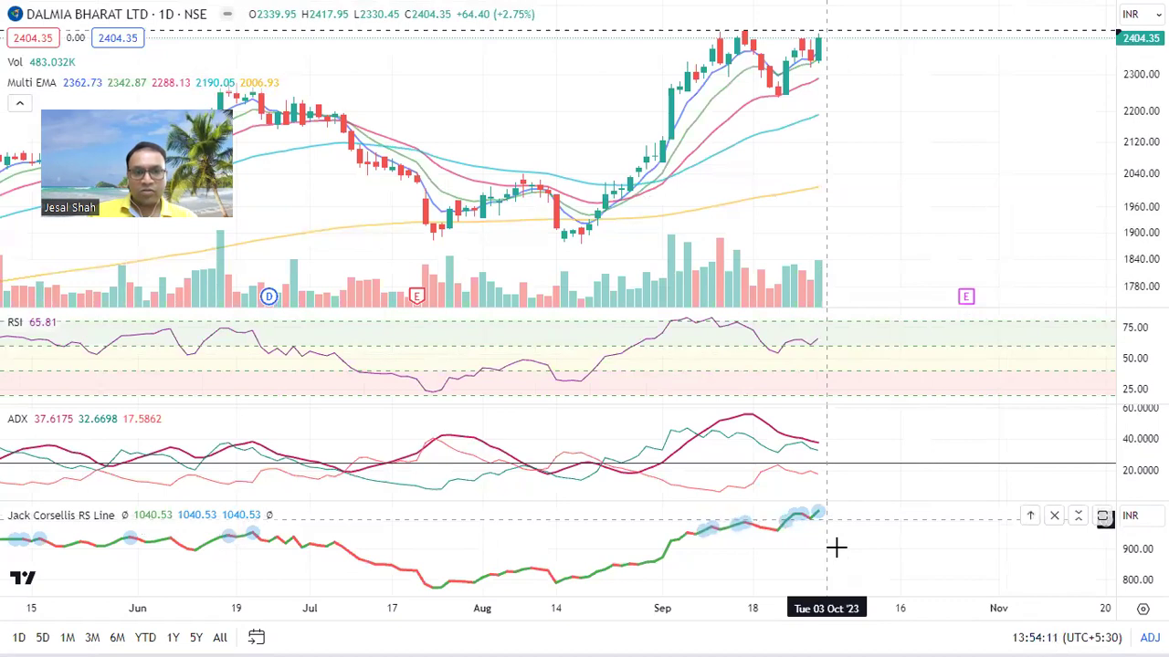
- Move to J Kumar Infraprojects, examine its daily trend and indicators back to May 2023, and maximize its price pane
key(Down)
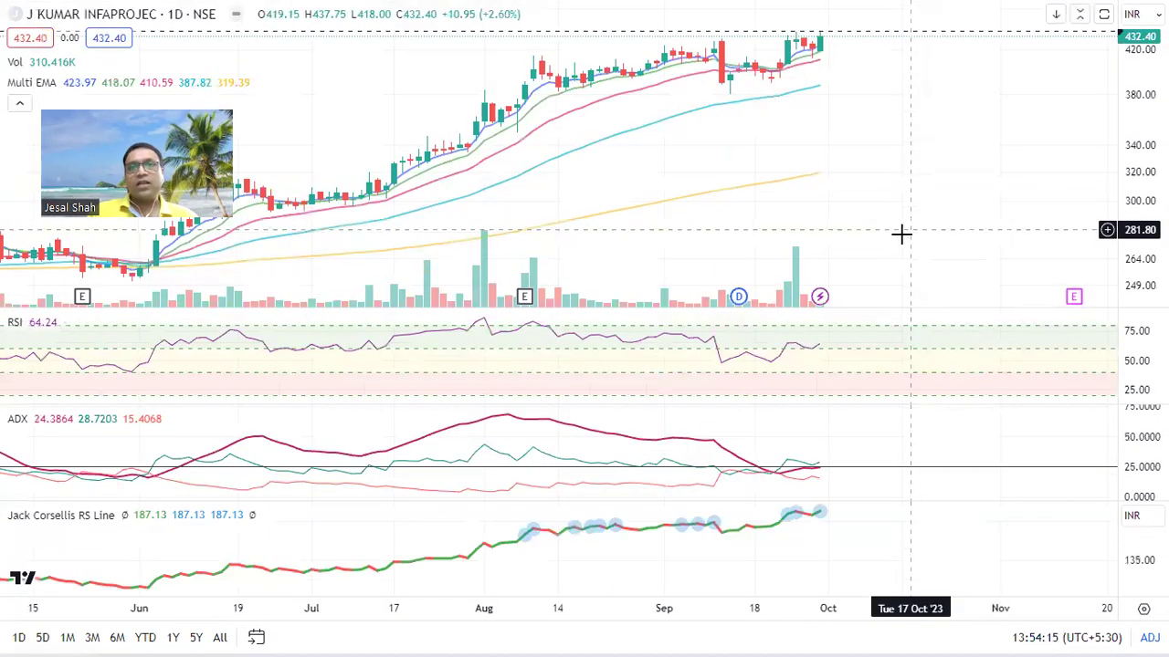
scroll(524, 188, up, 3)
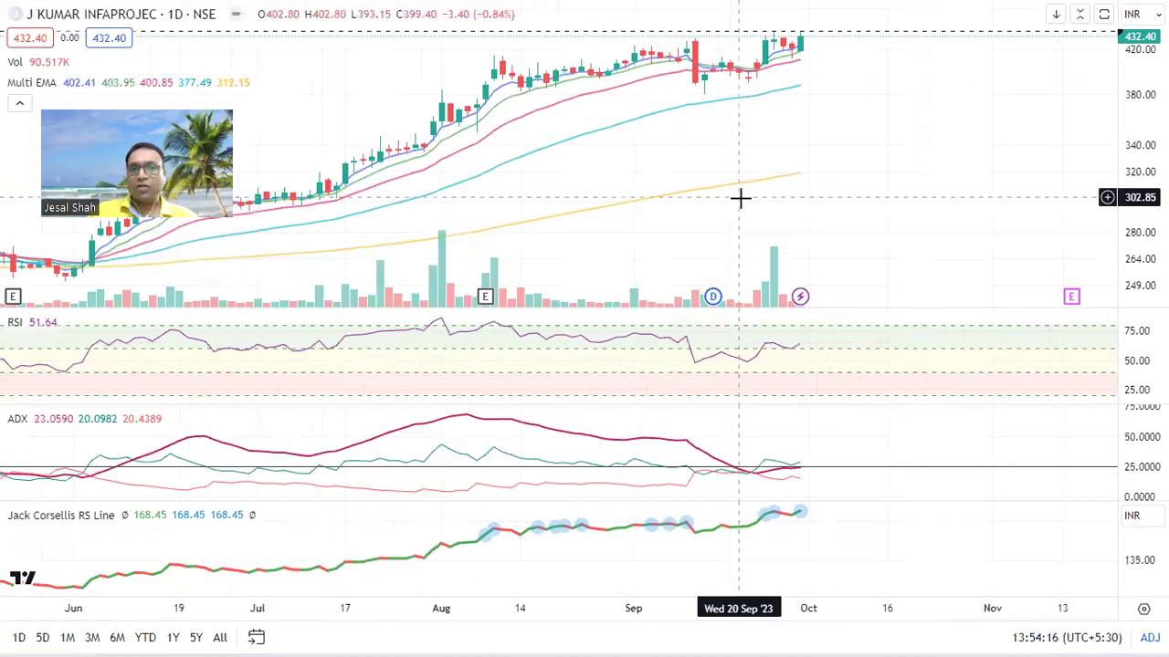
scroll(740, 198, down, 2)
scroll(854, 227, up, 4)
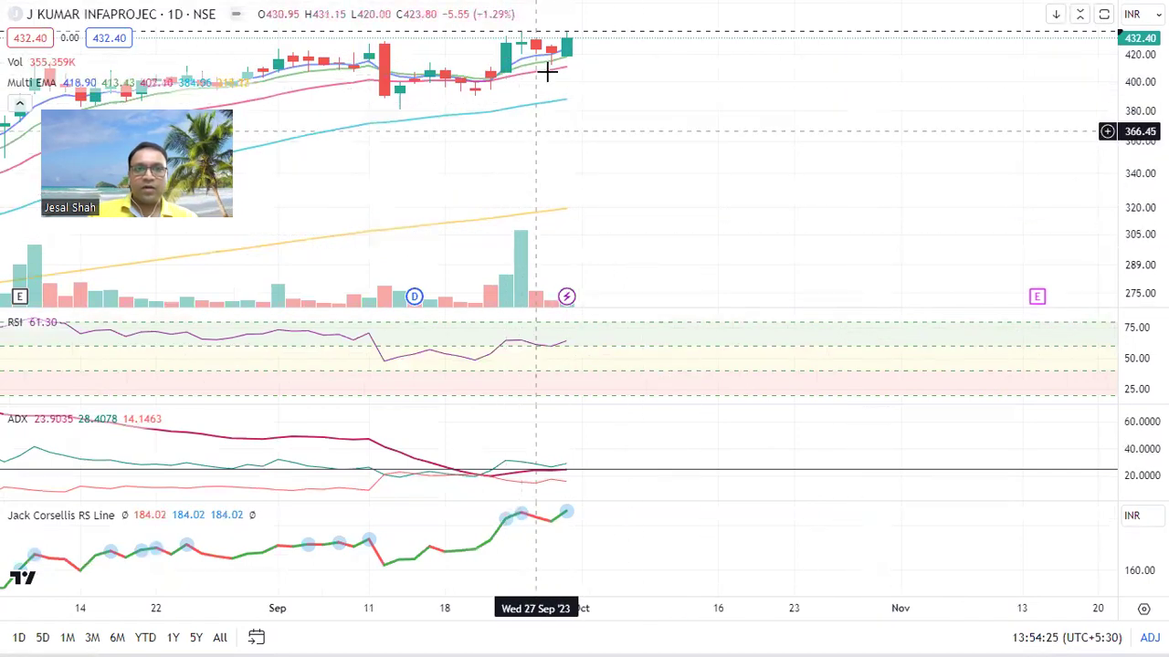
scroll(785, 214, down, 5)
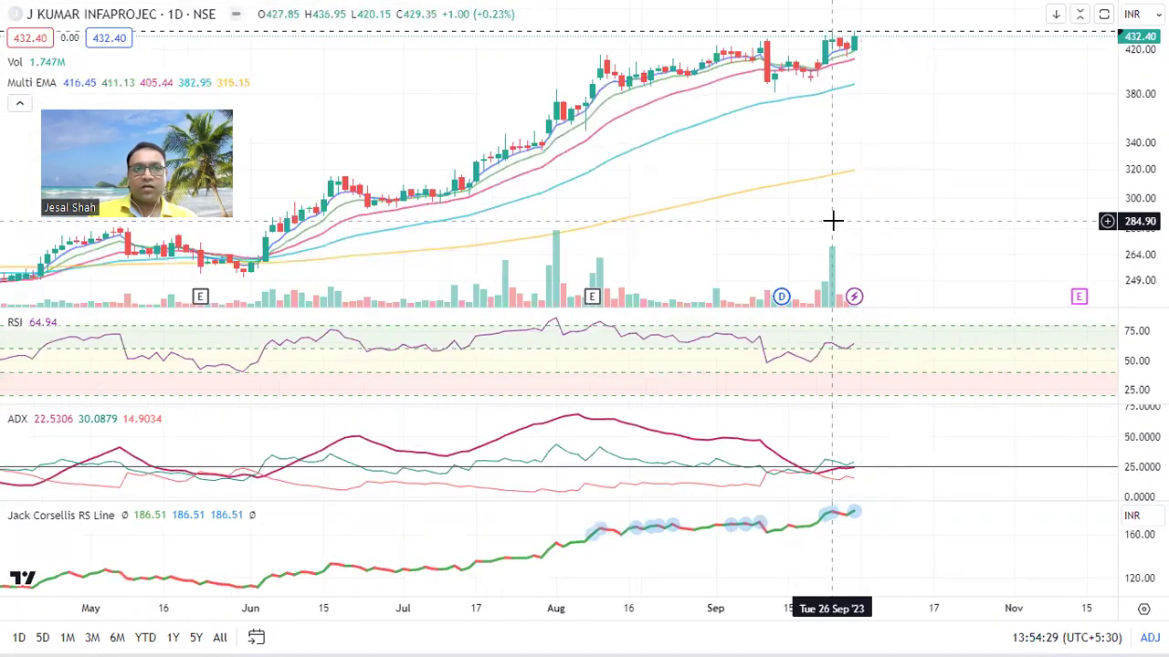
double_click(892, 178)
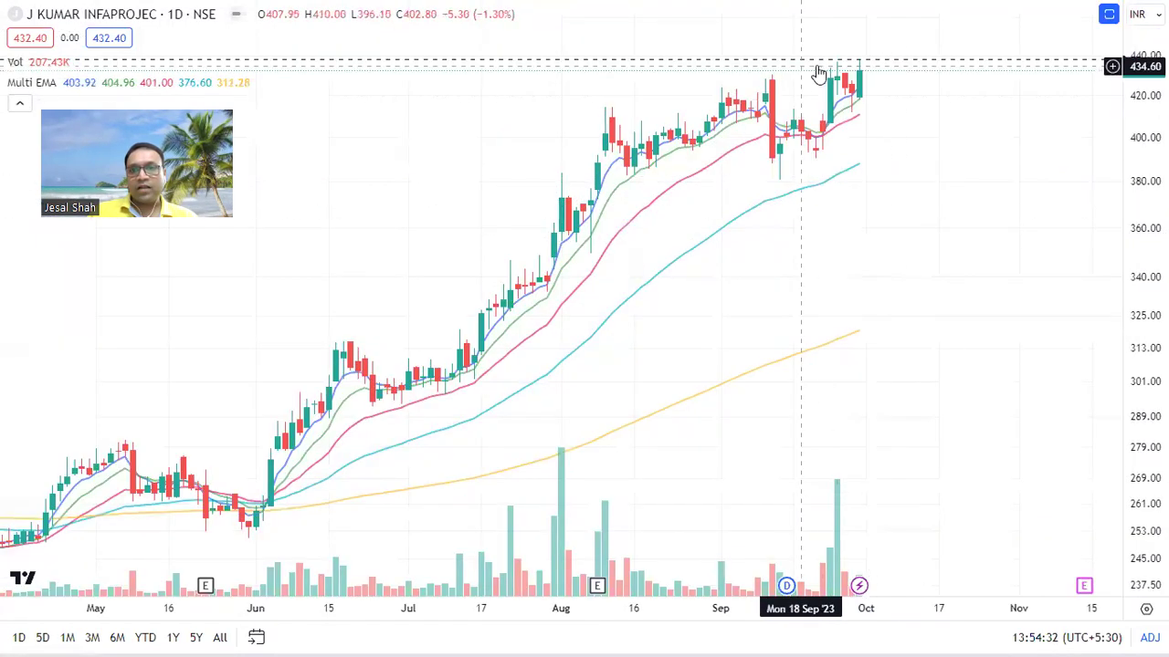
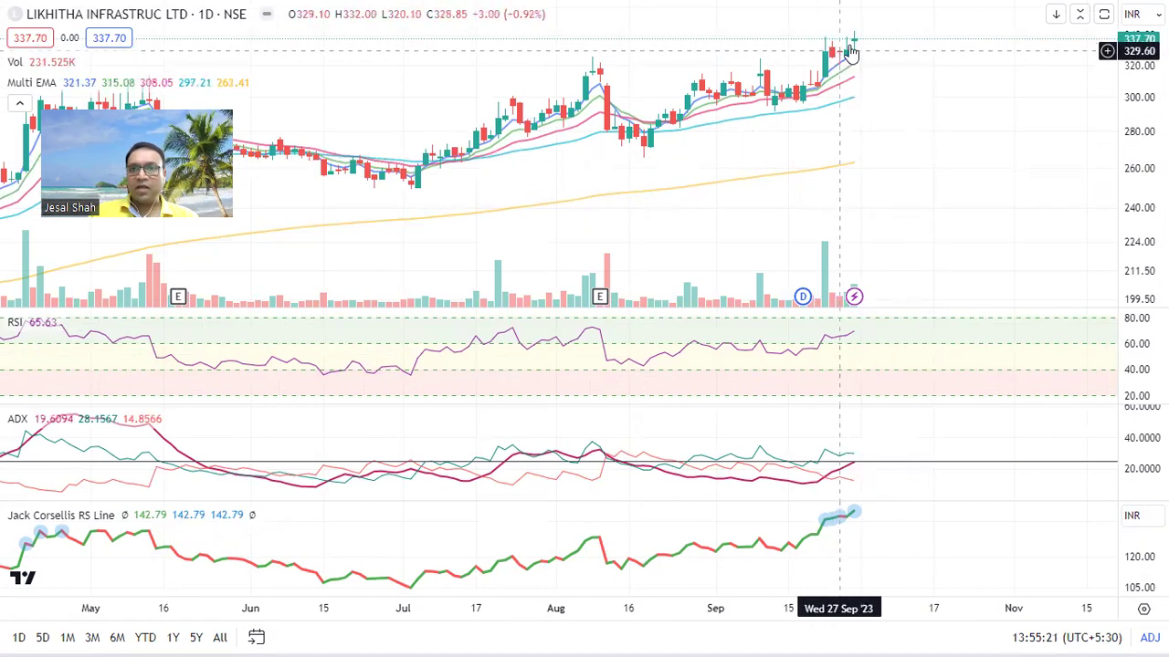
- On the Likhitha Infrastructure daily chart, draw a horizontal ray at 339.00 from the 25 September 2023 high, using the maximized price pane
double_click(922, 193)
scroll(952, 295, up, 5)
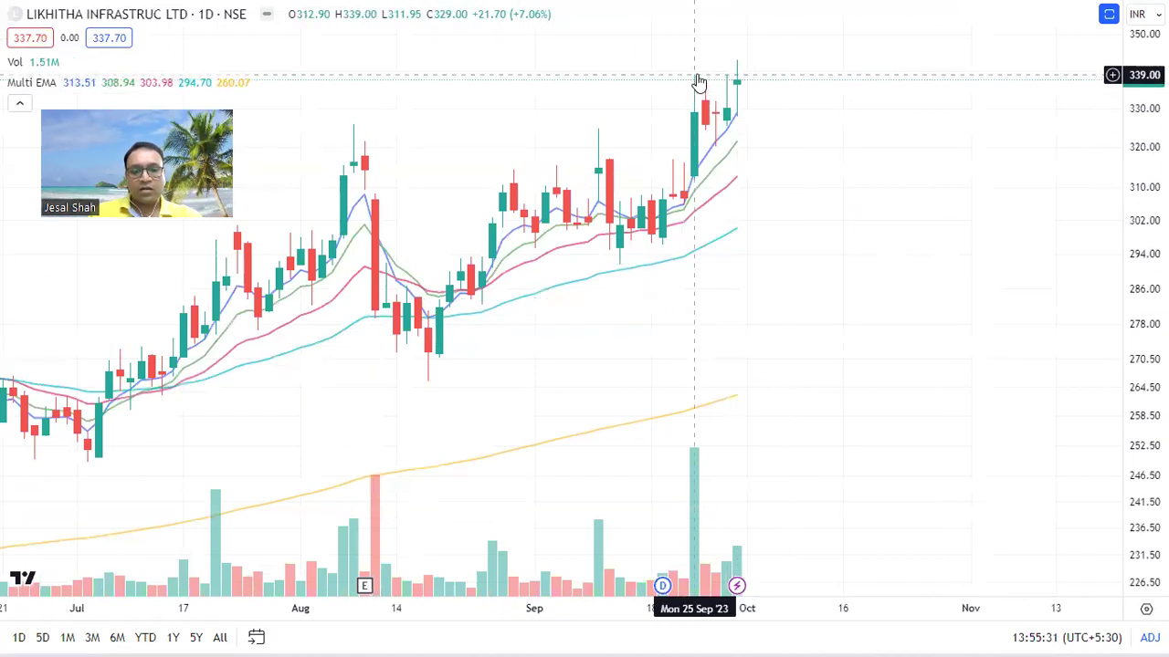
click(696, 76)
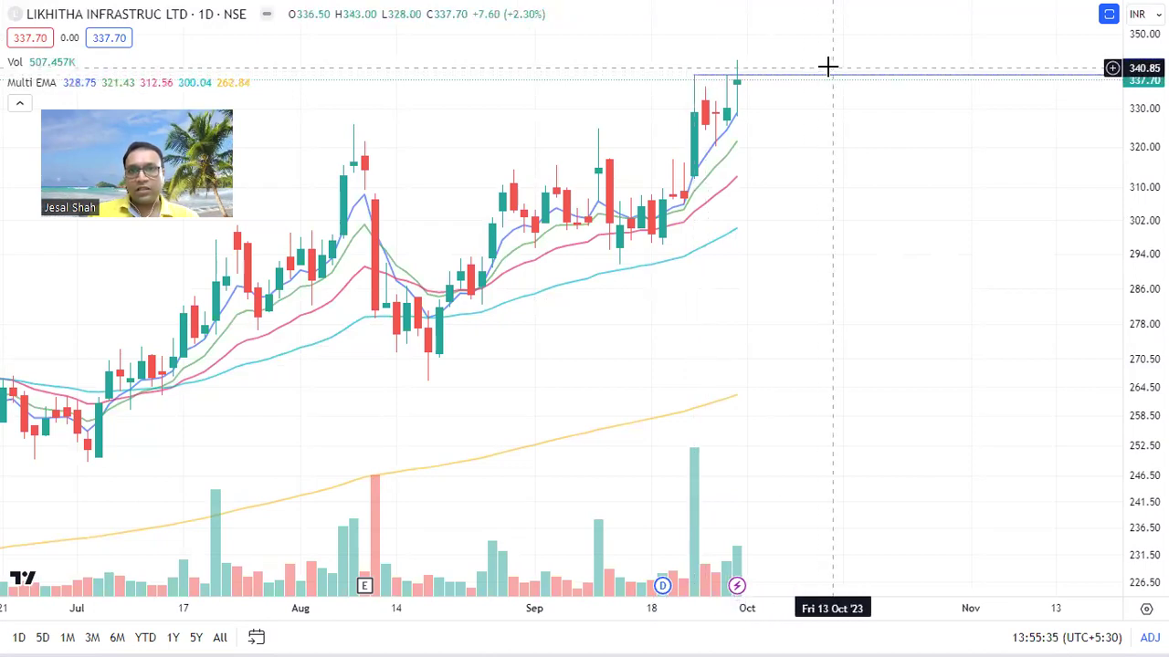
double_click(831, 162)
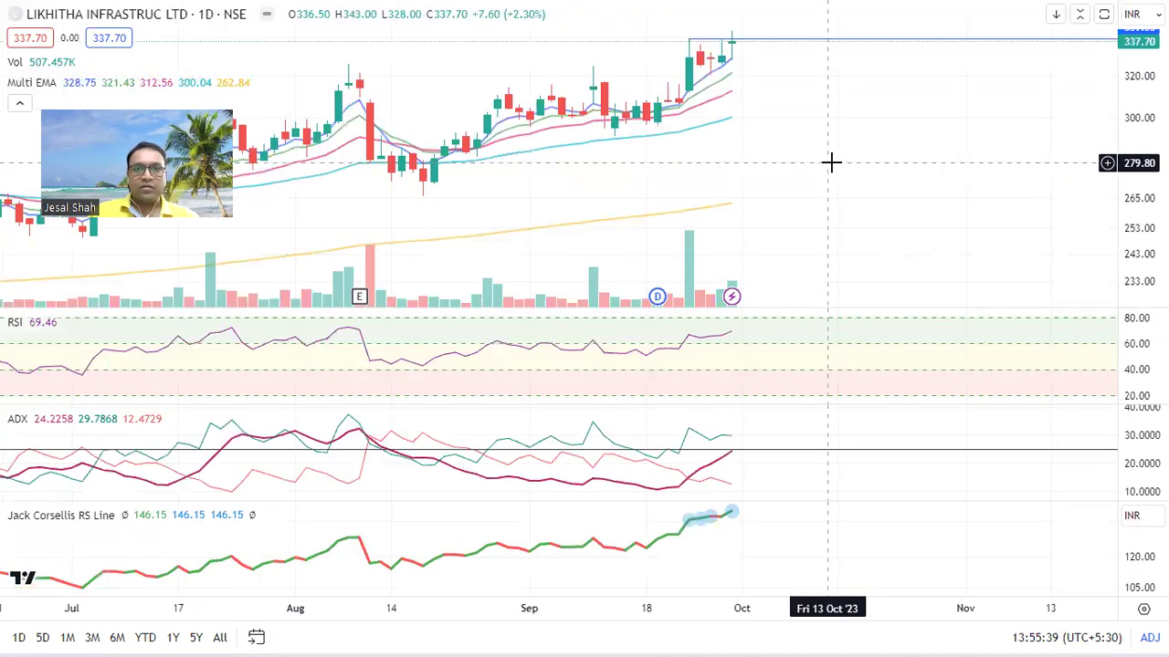
- Examine Likhitha Infrastructure's daily trend back to April 2023, move to the IPCA Laboratories chart and leave full screen
scroll(831, 163, down, 4)
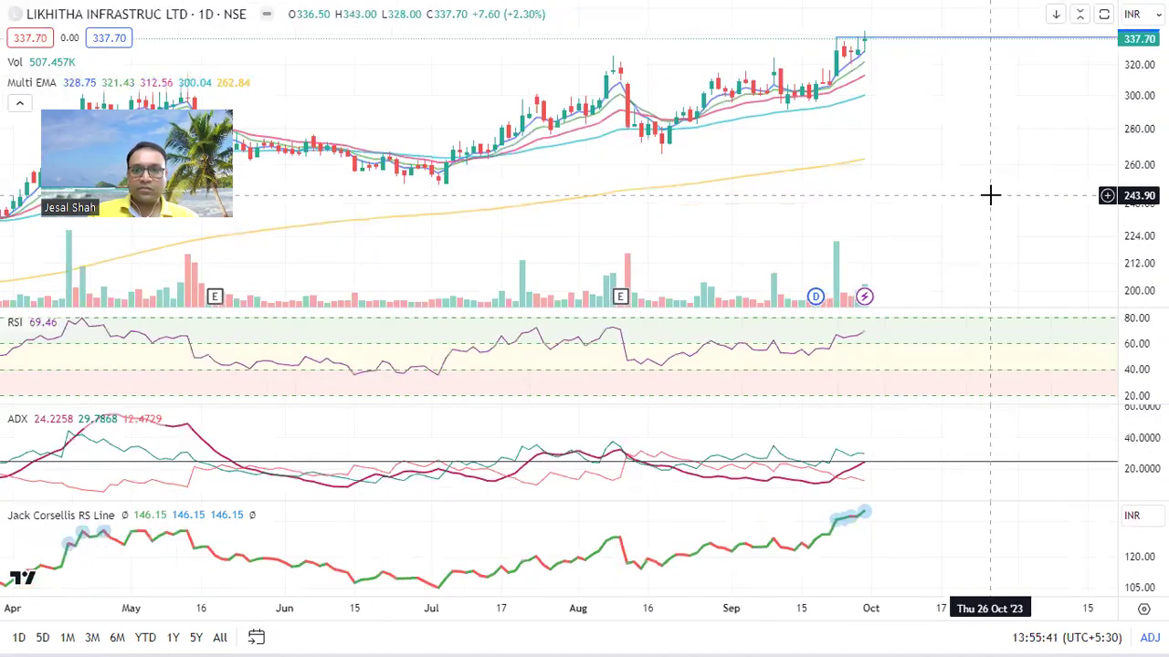
key(space)
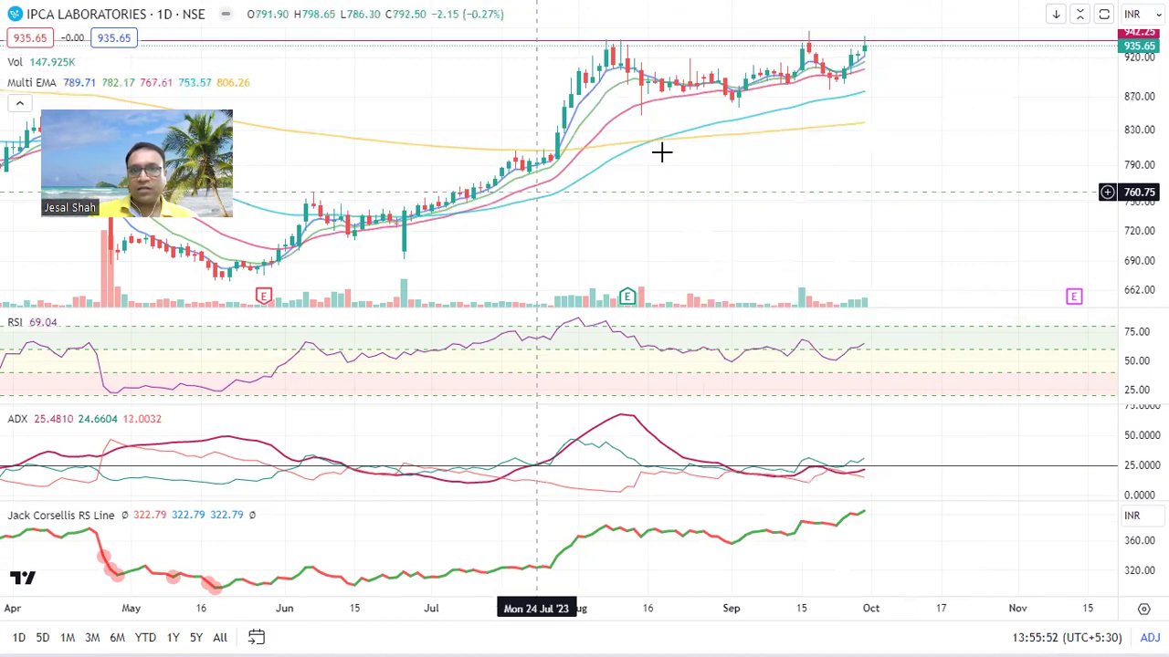
key(Escape)
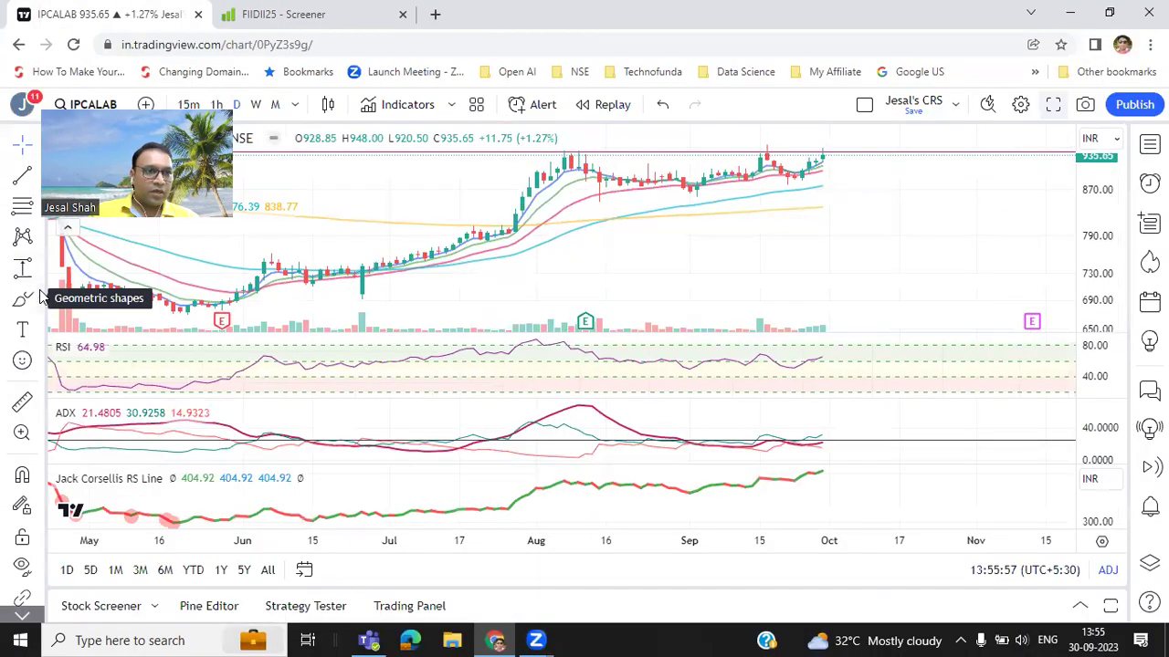
- Draw two rounded-base curves under IPCA Laboratories' candles, from 9 August to 14 September and 15 to 29 September 2023
click(40, 300)
scroll(96, 363, down, 2)
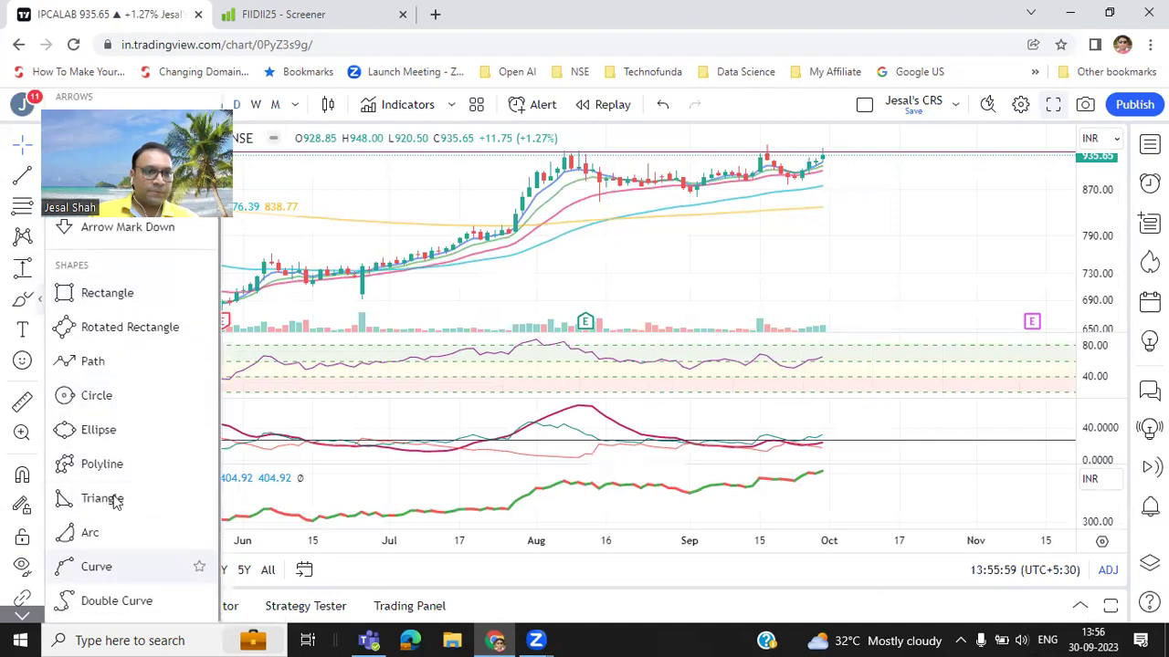
click(95, 564)
click(578, 183)
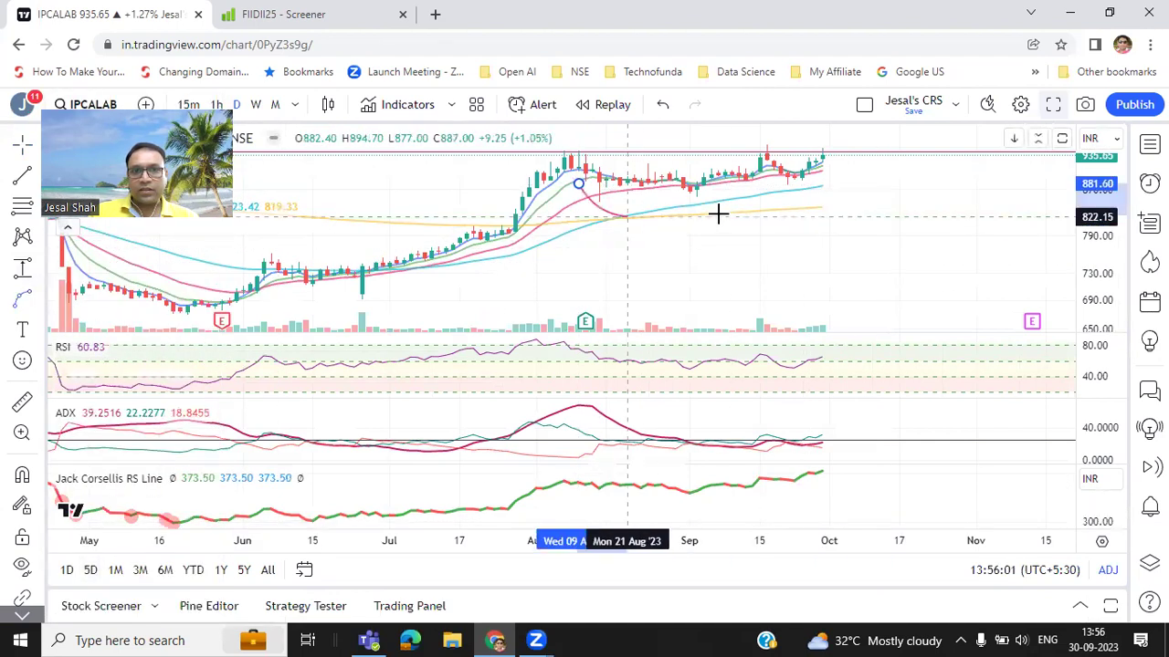
click(751, 187)
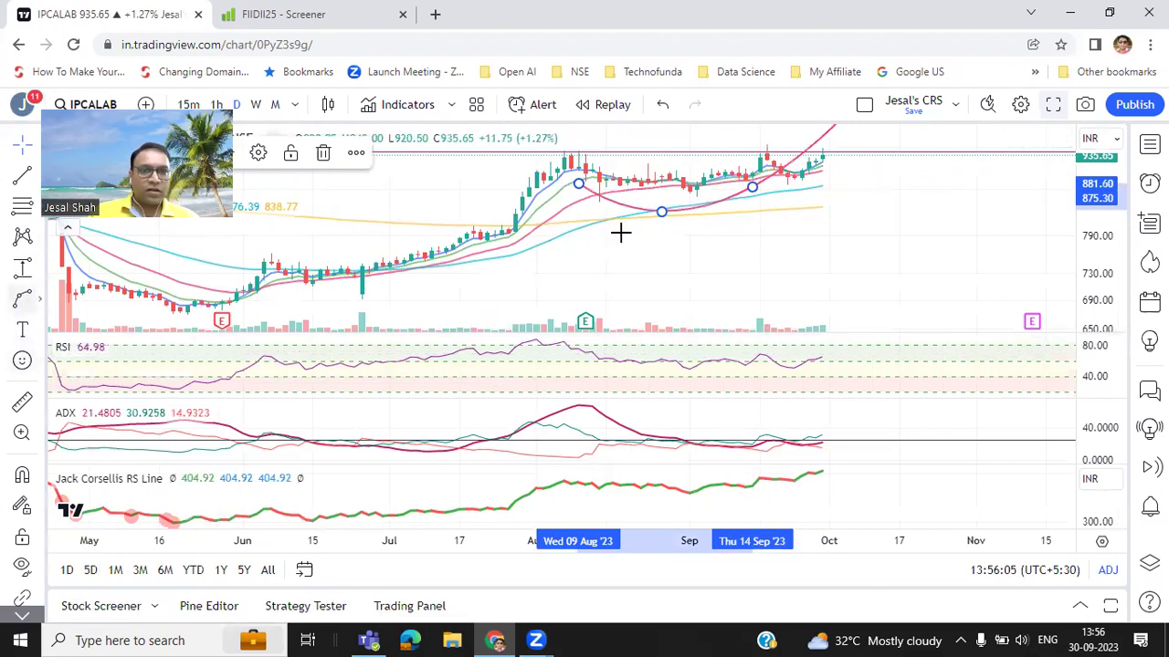
click(759, 172)
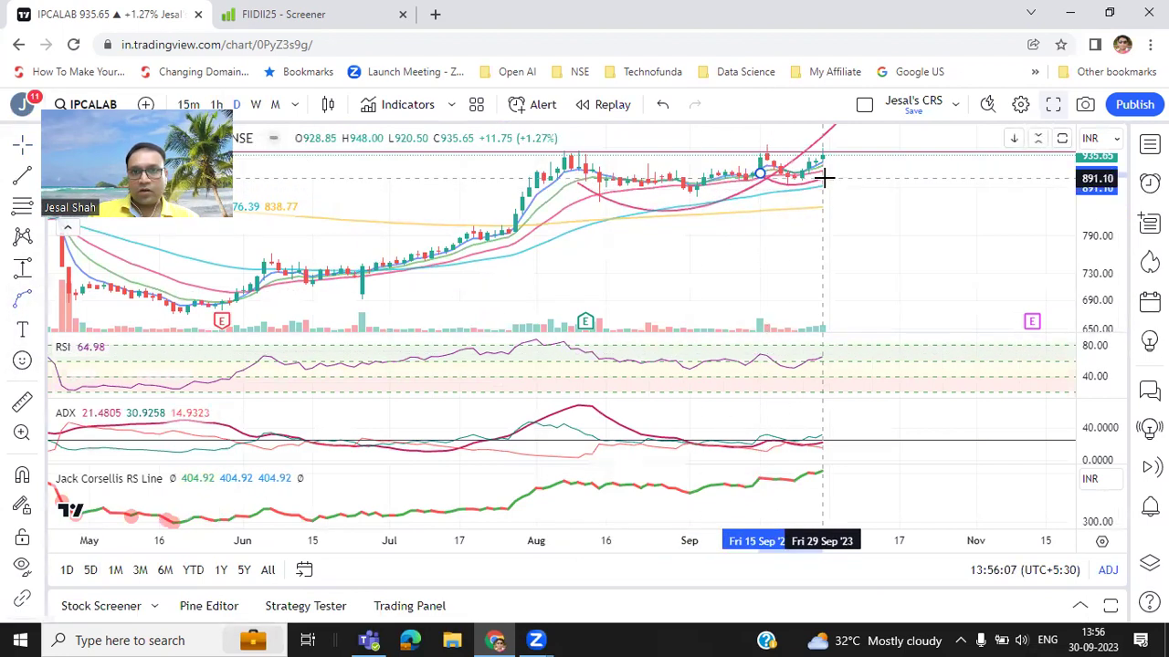
- Return to full screen and examine IPCA Laboratories' two curves against the 942.25 level, with the volume and indicator panes
click(1052, 104)
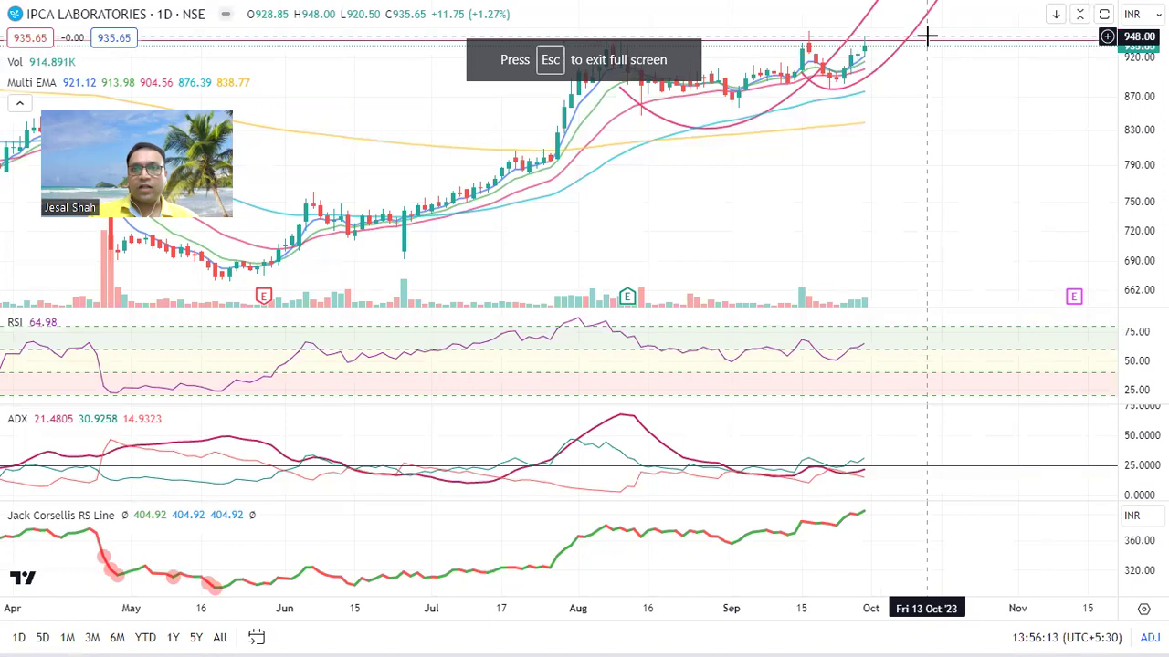
scroll(952, 152, up, 2)
scroll(919, 188, down, 2)
scroll(923, 198, up, 4)
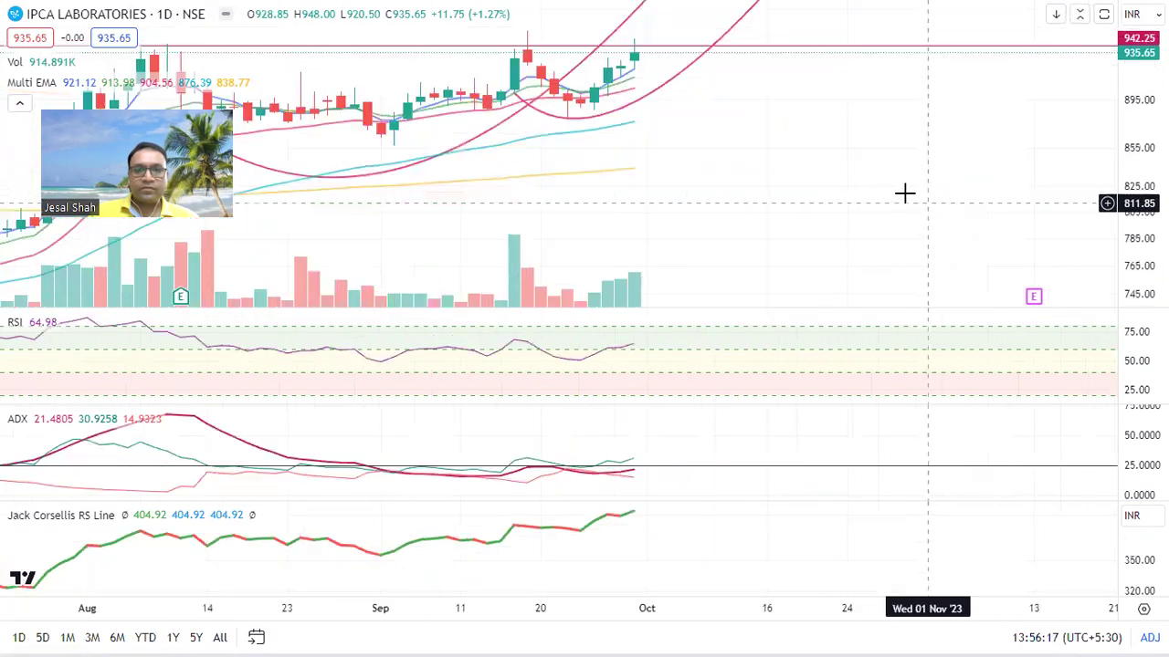
scroll(877, 204, down, 4)
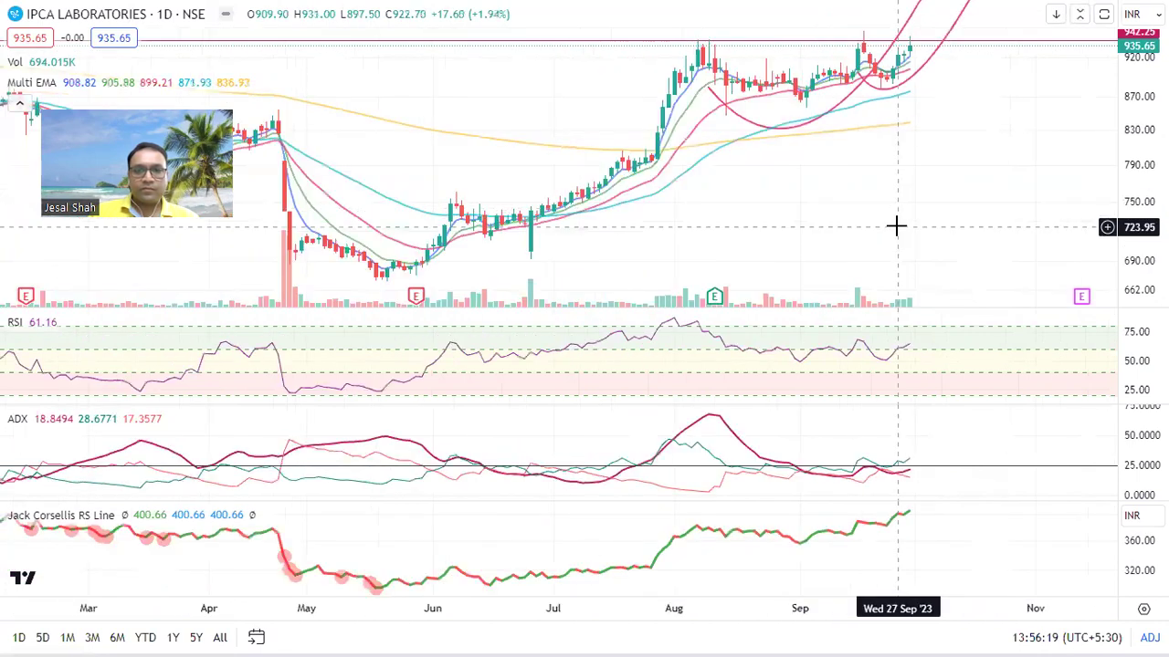
scroll(975, 229, up, 3)
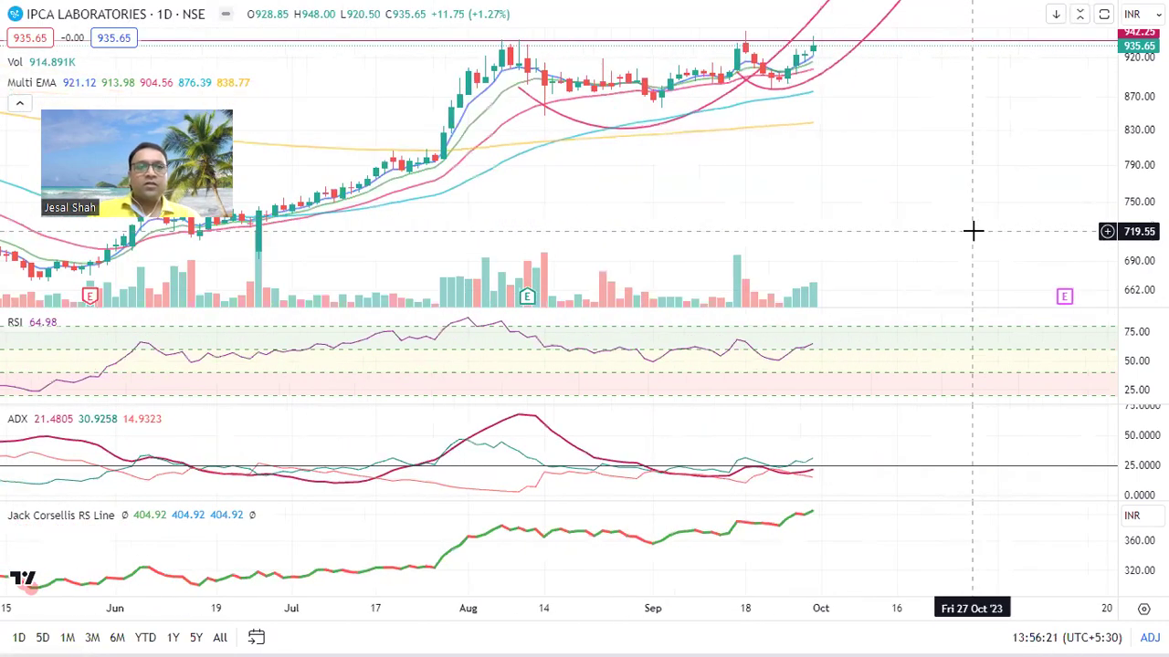
key(Down)
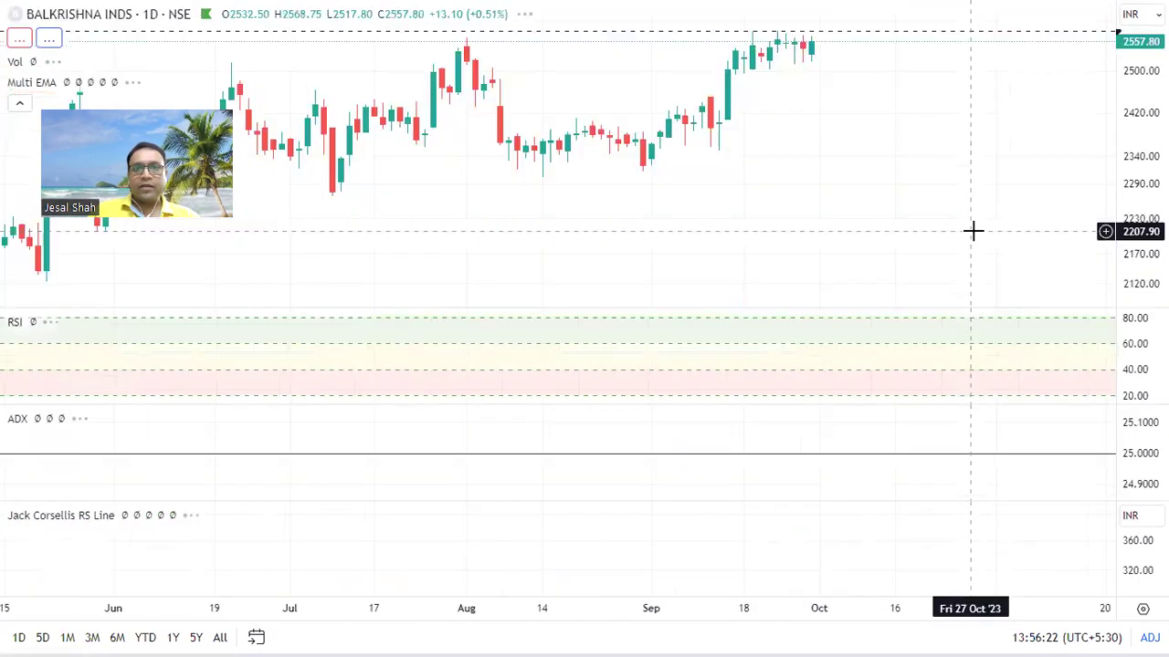
key(Up)
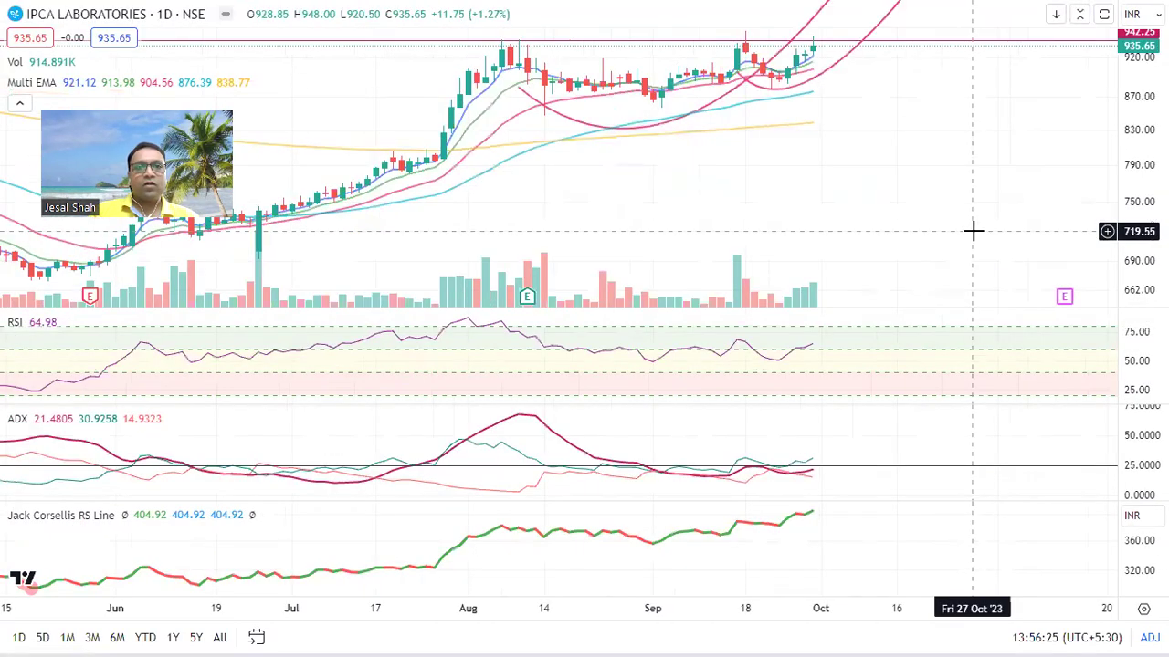
- Switch IPCA Laboratories to the weekly timeframe and add a horizontal line at 1018.20, using the maximized price pane
text(1W)
key(Return)
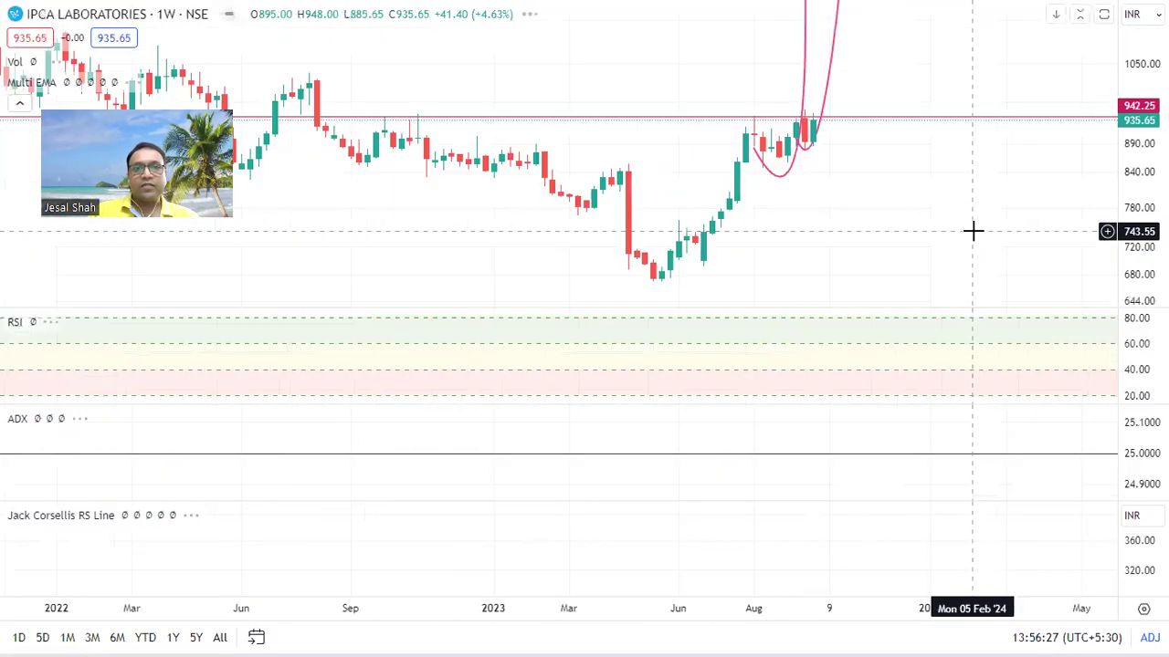
scroll(965, 224, down, 2)
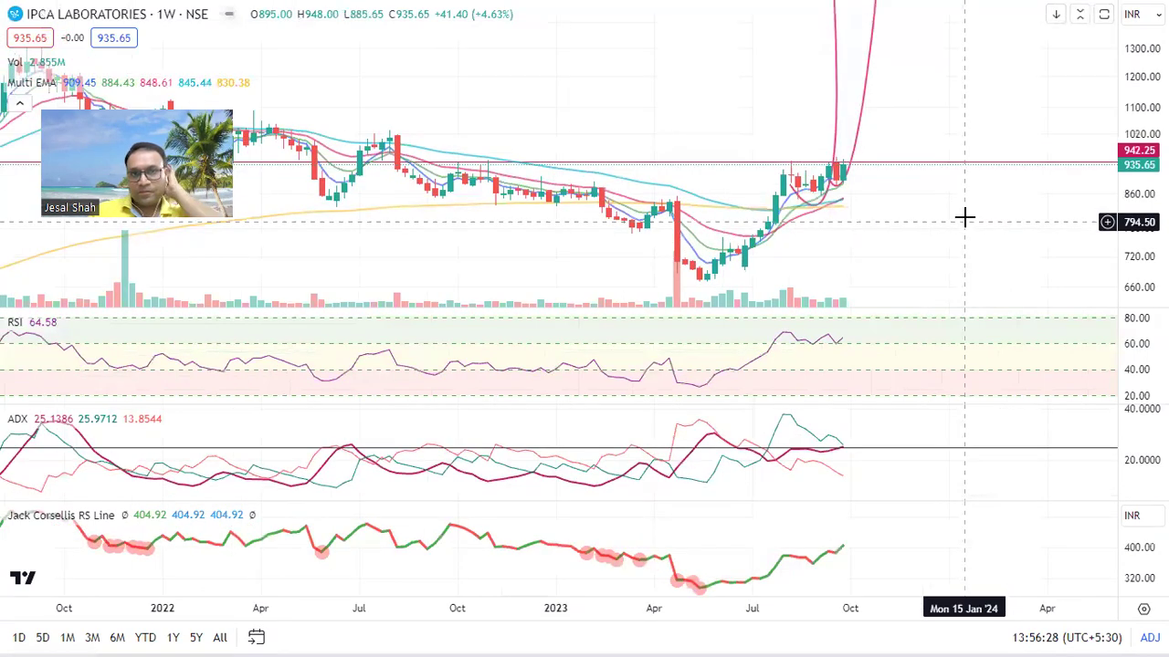
double_click(965, 282)
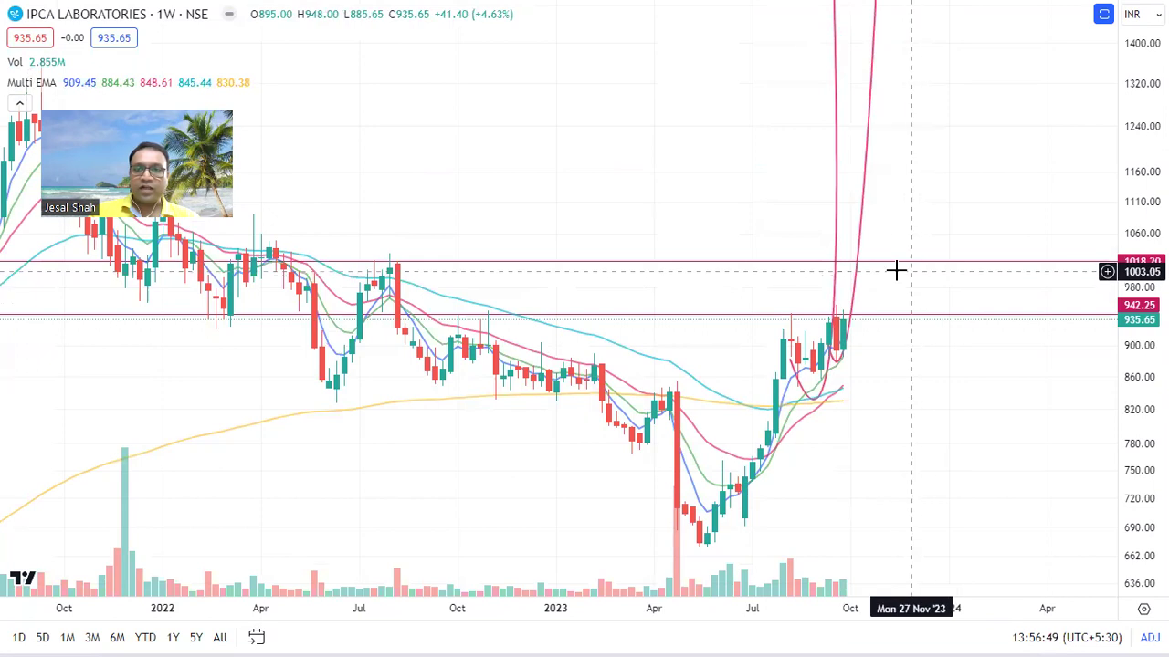
double_click(933, 170)
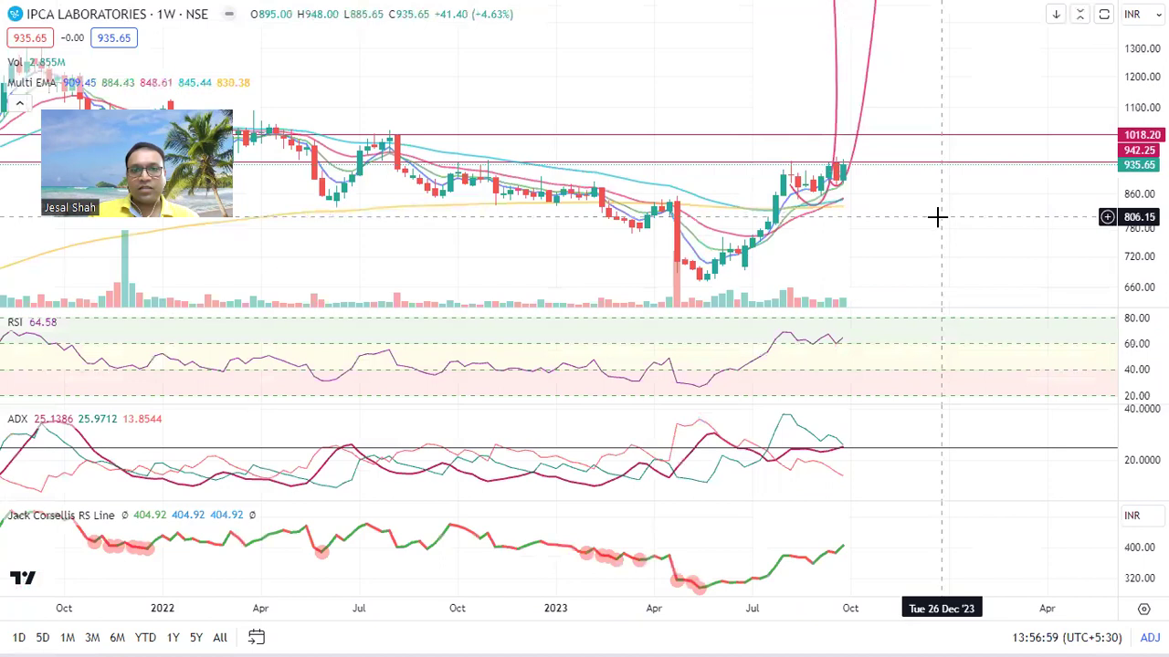
scroll(935, 219, up, 4)
scroll(933, 222, down, 4)
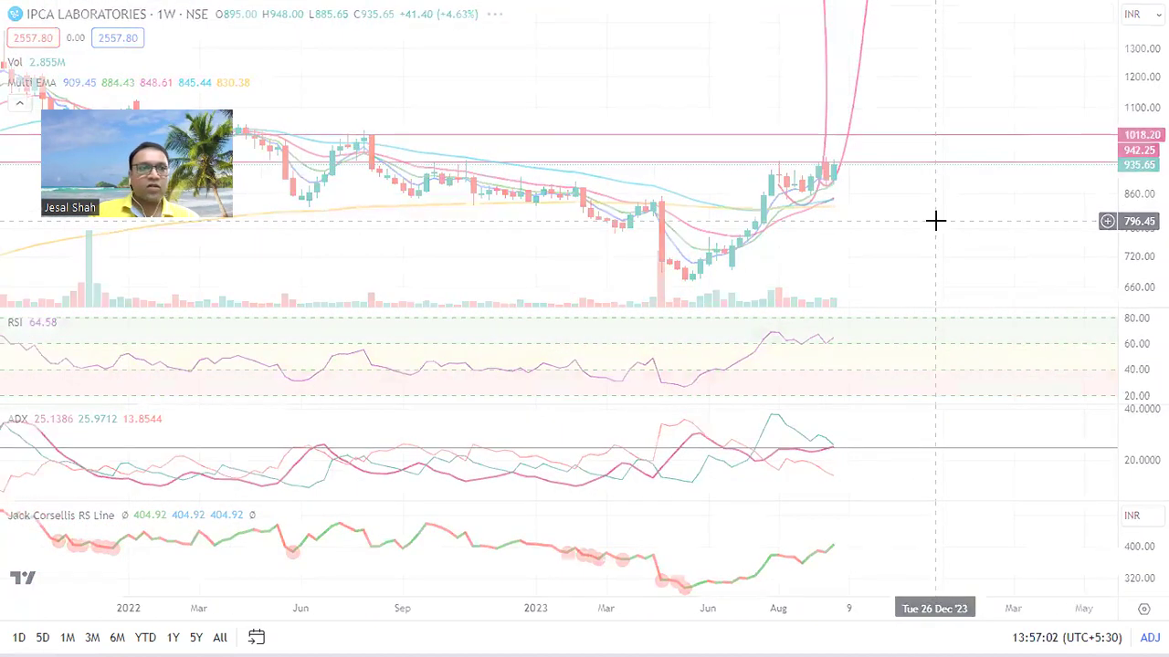
- Move to Balkrishna Industries and examine its weekly candles since 2020 against the September 2021 high, maximizing the price pane temporarily
key(space)
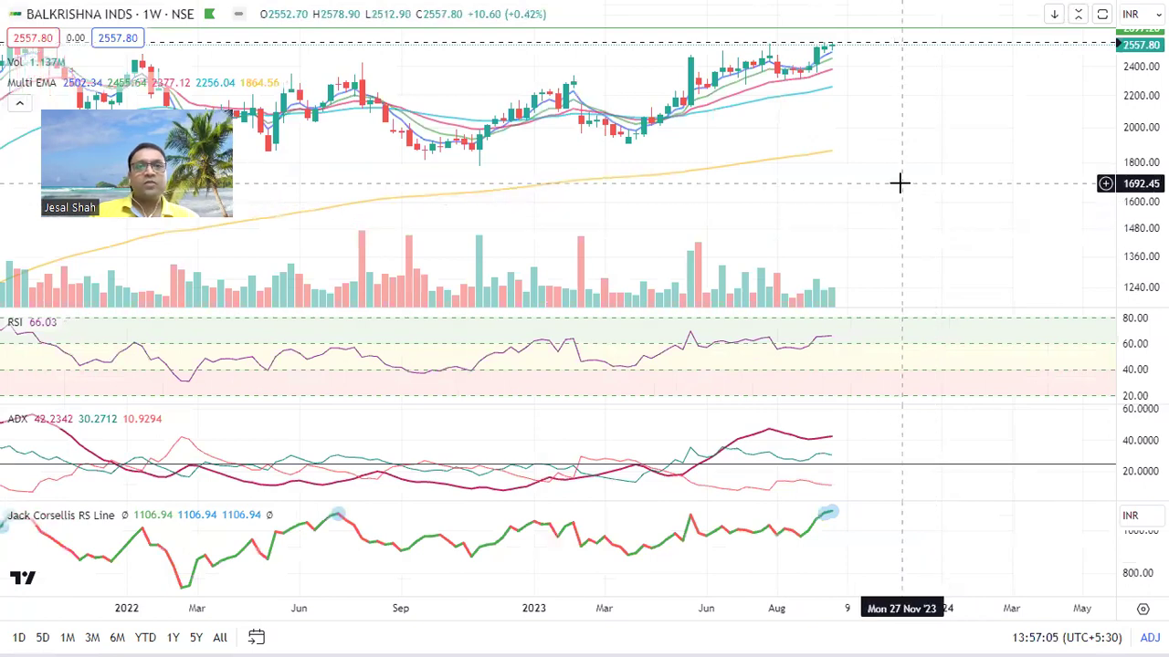
scroll(904, 183, down, 3)
double_click(788, 204)
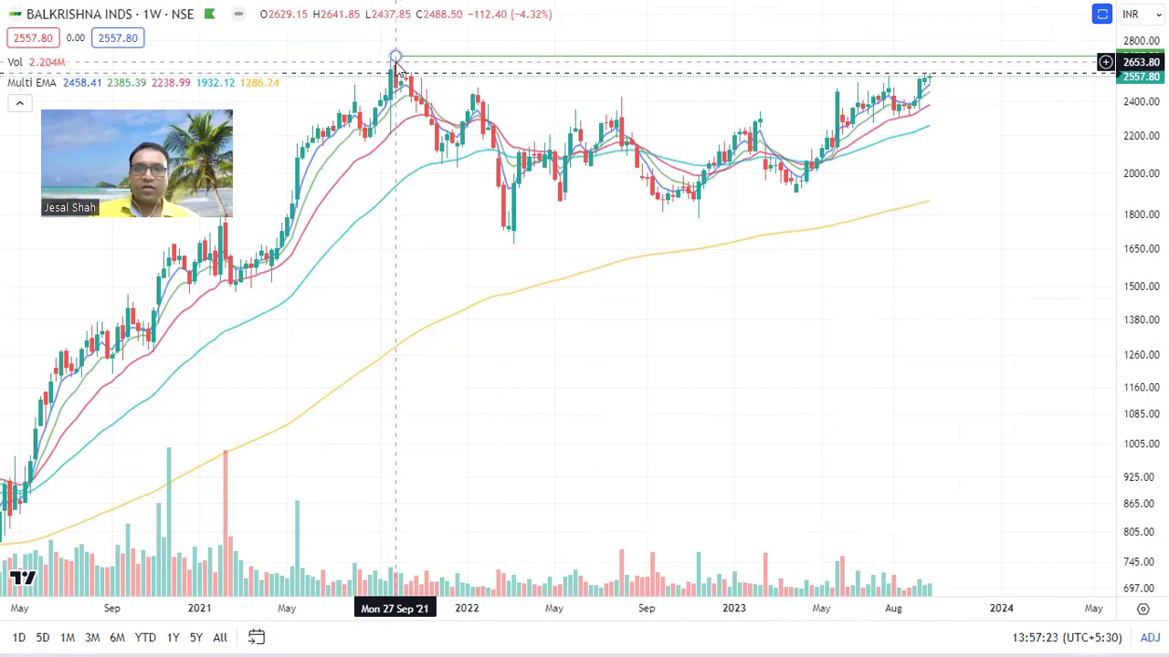
scroll(968, 293, up, 3)
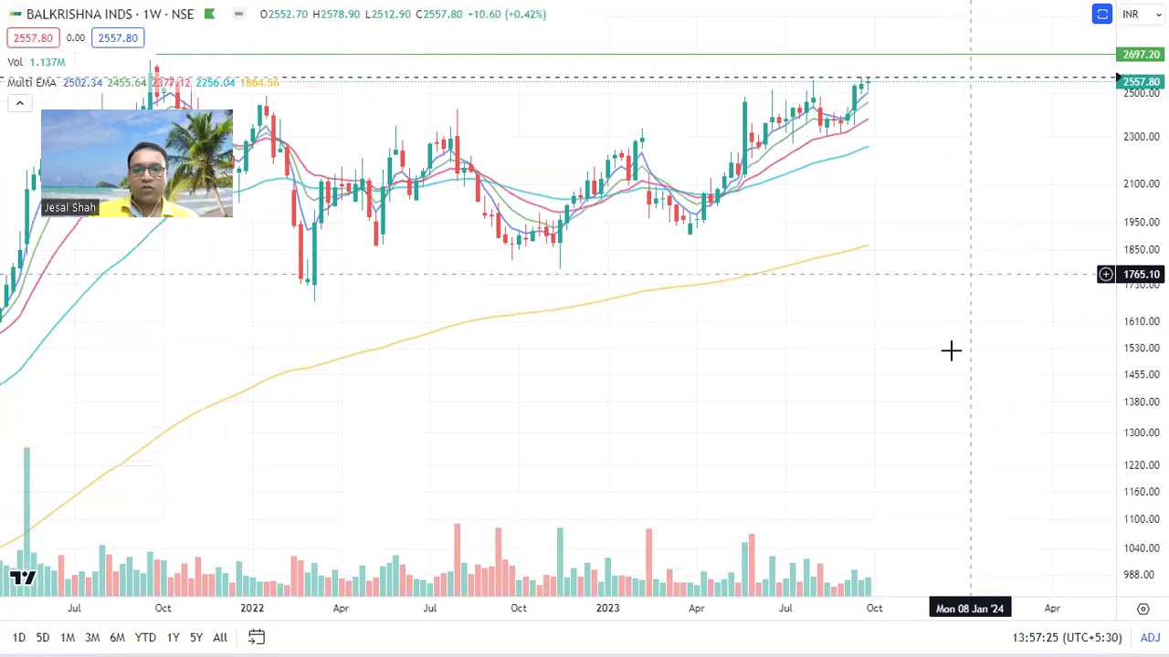
double_click(1000, 205)
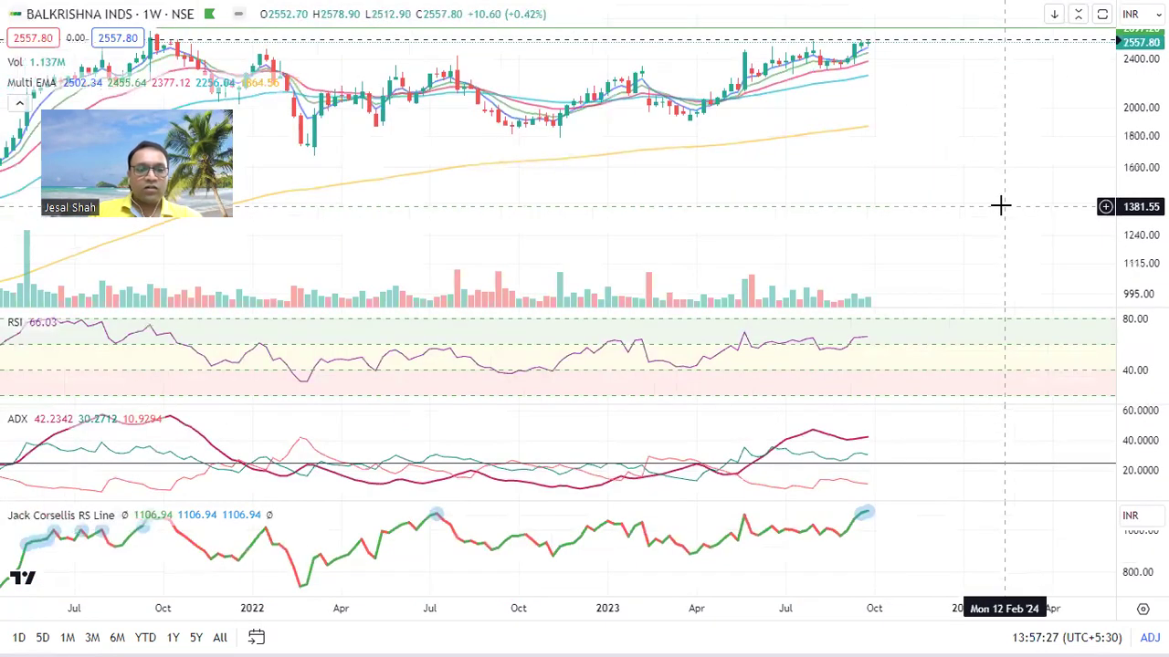
- Switch Balkrishna Industries to the daily timeframe and examine its September candles near the dashed level and its indicator panes
text(1D)
key(Return)
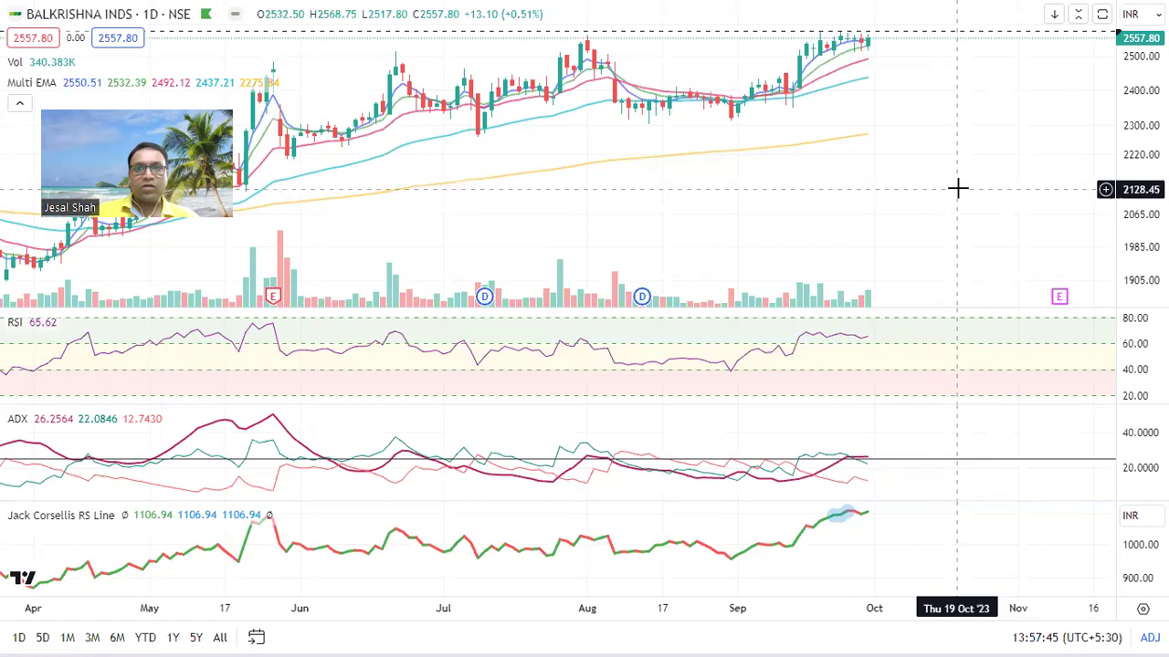
scroll(957, 189, up, 1)
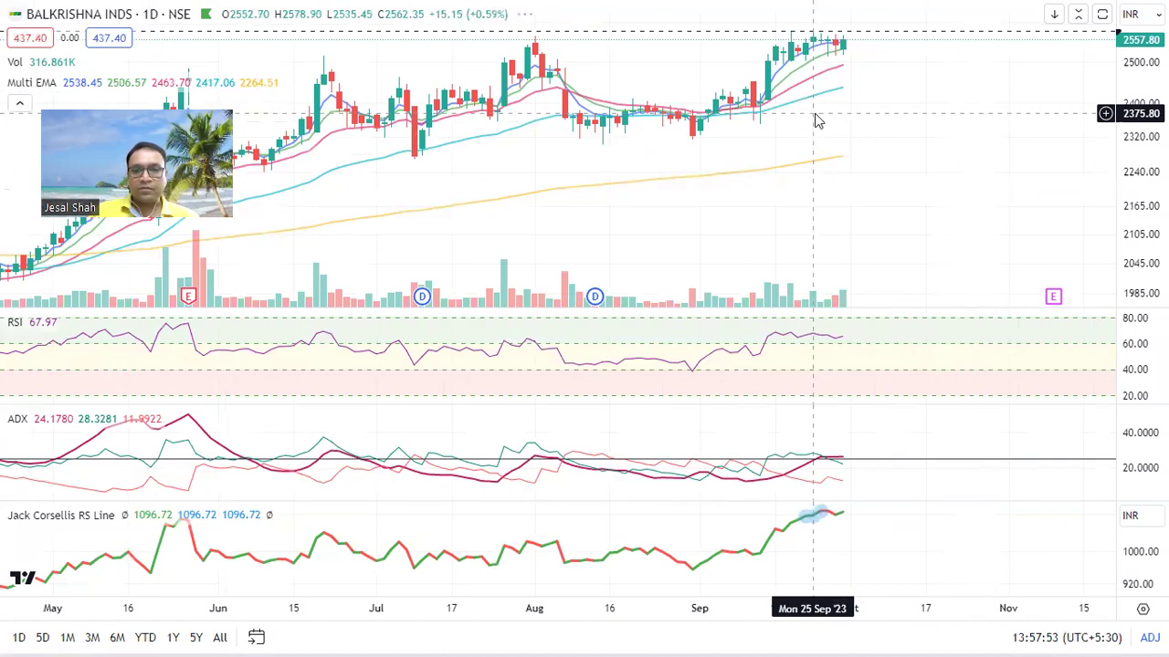
- Move to JSW Energy, leave full screen and review the Key watchlist from the RIDING section through the 3RD OCT stocks
key(Down)
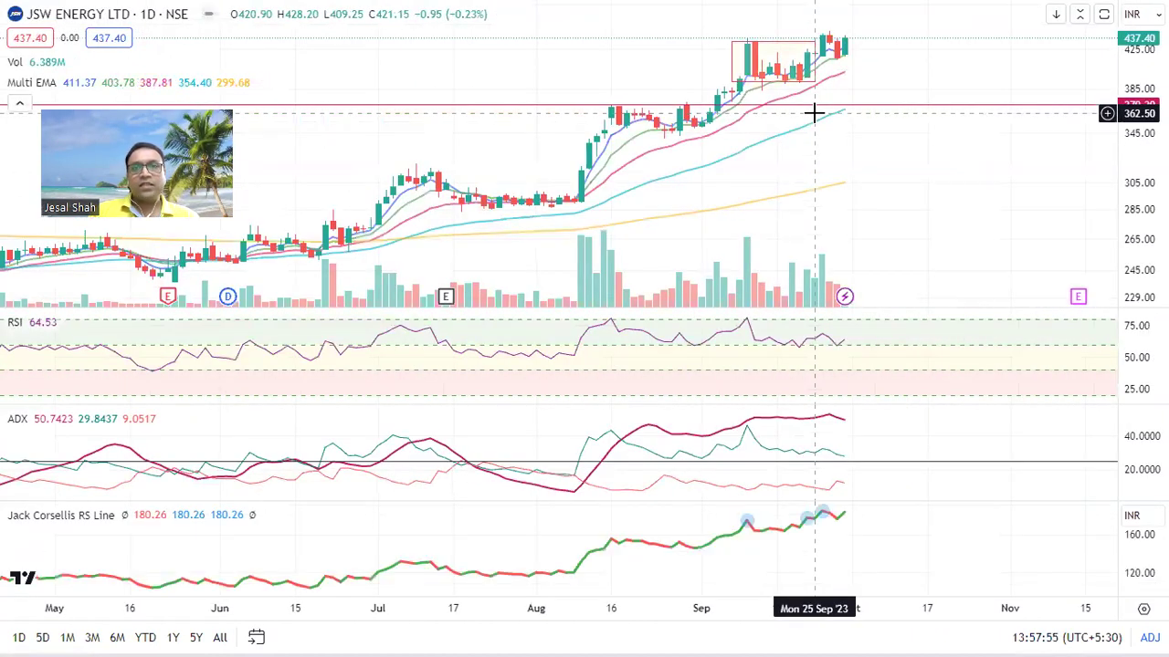
key(F11)
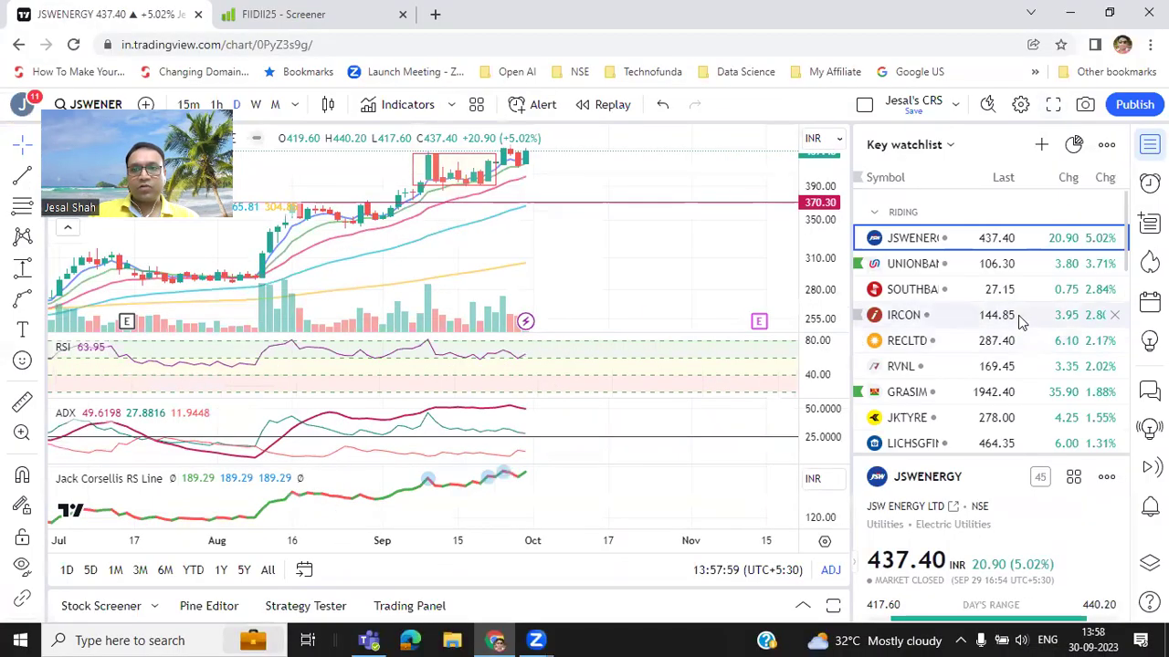
scroll(1018, 316, down, 10)
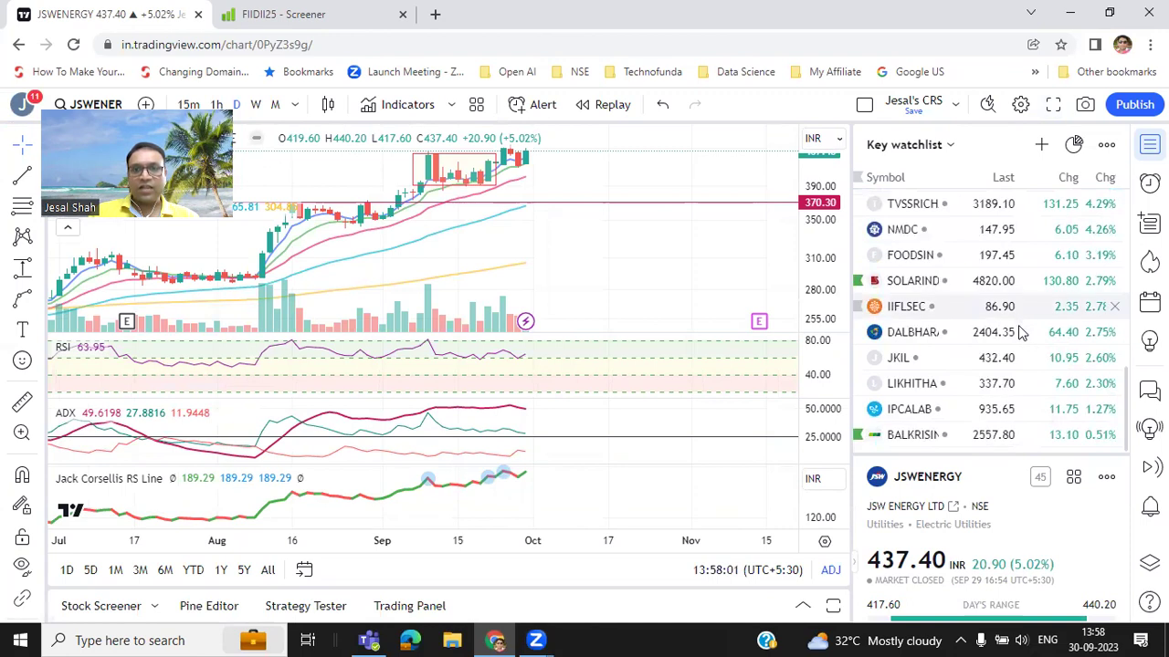
scroll(1018, 329, up, 5)
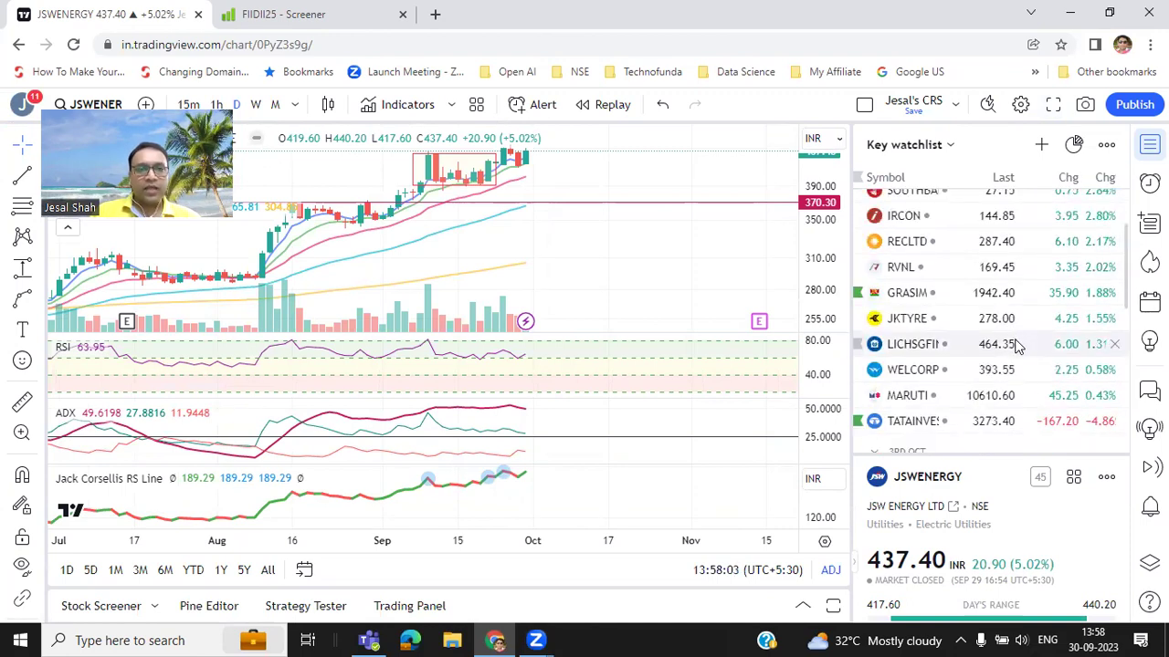
scroll(1016, 345, up, 3)
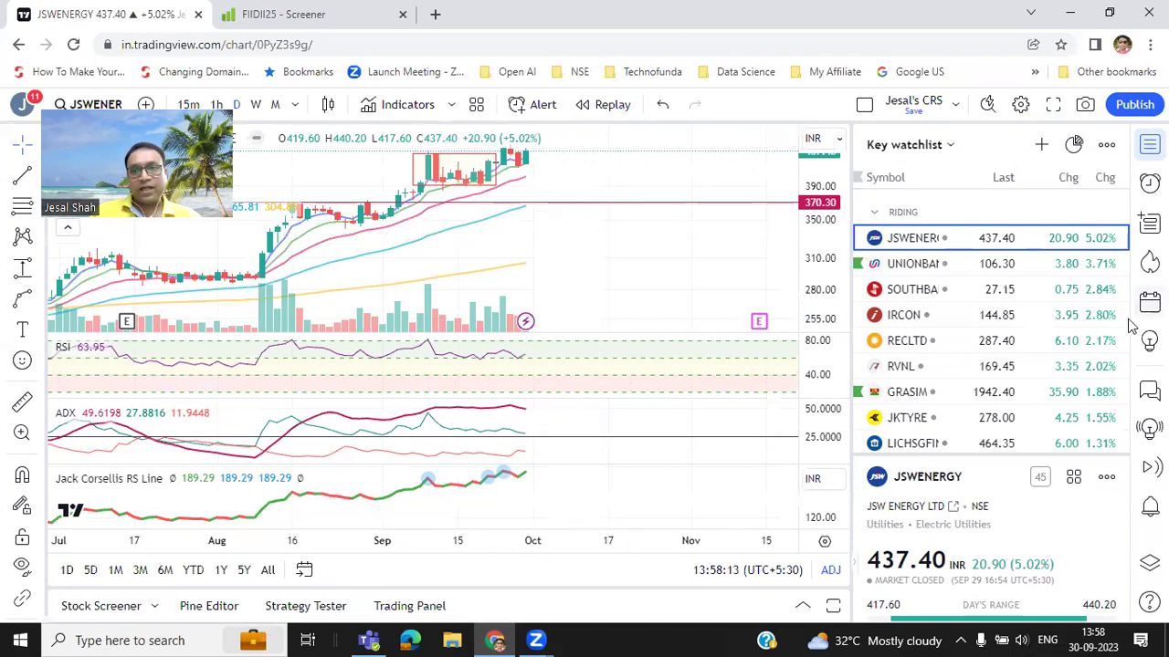
scroll(1075, 350, down, 10)
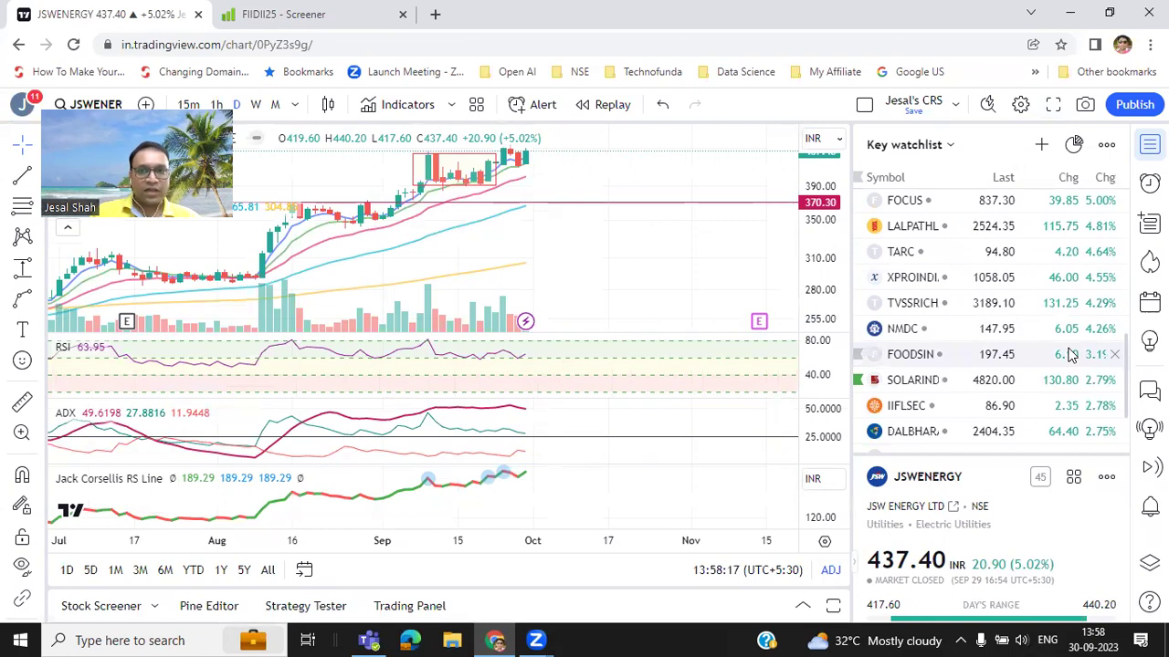
scroll(1073, 353, down, 3)
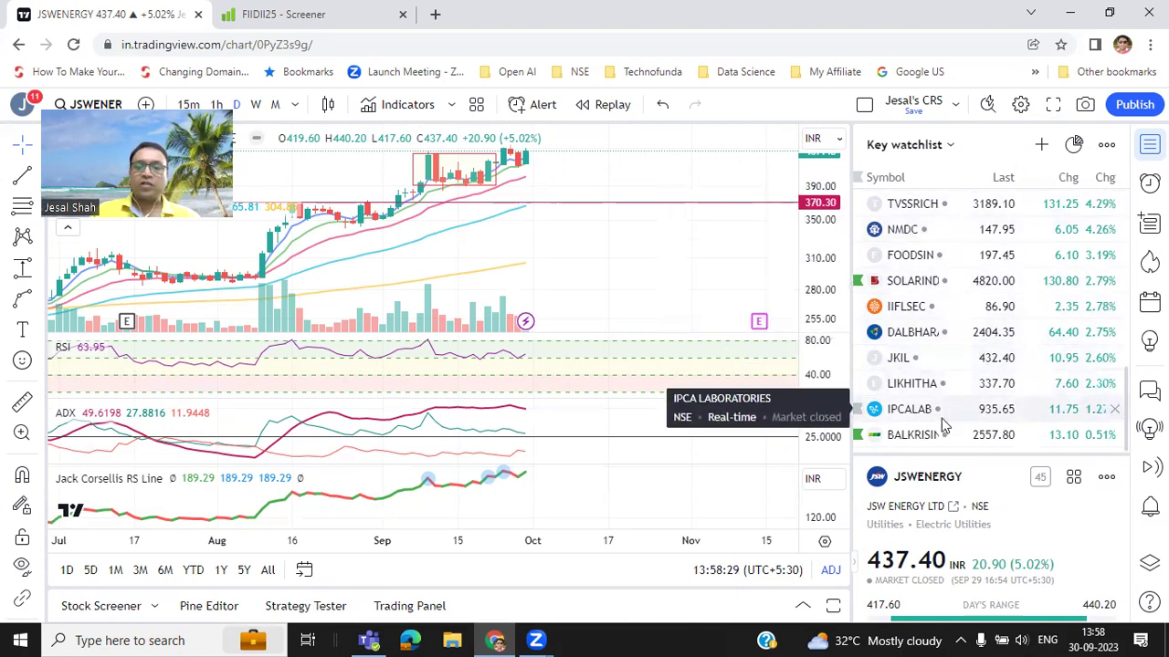
scroll(940, 397, down, 5)
scroll(922, 374, up, 7)
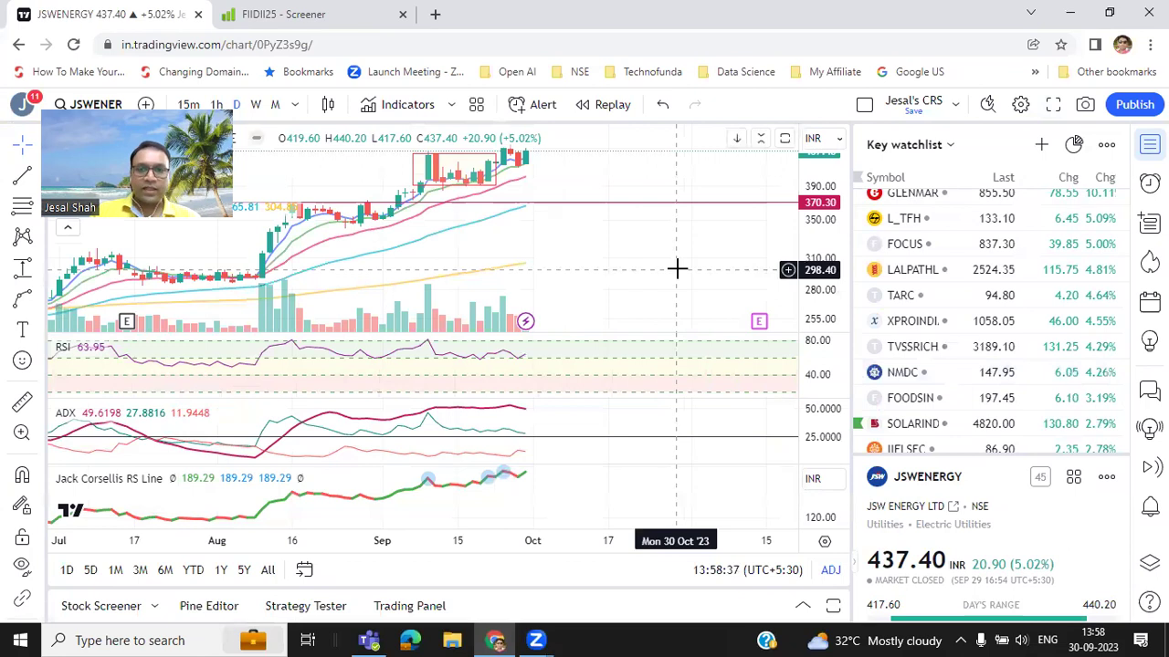
mouse_move(500, 517)
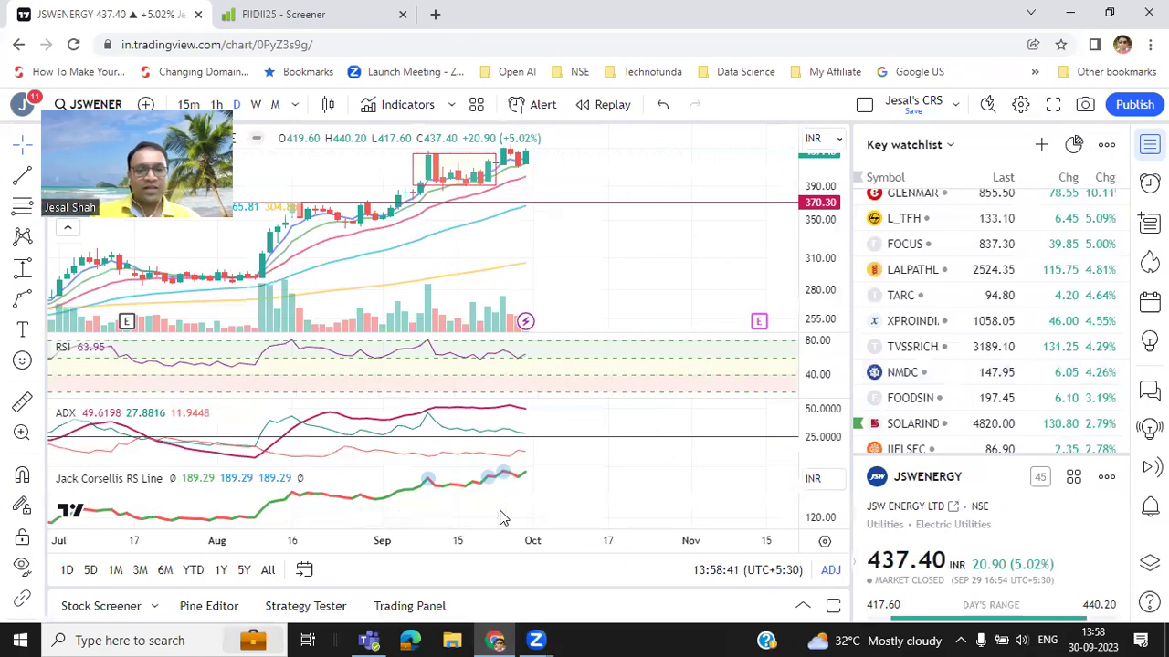